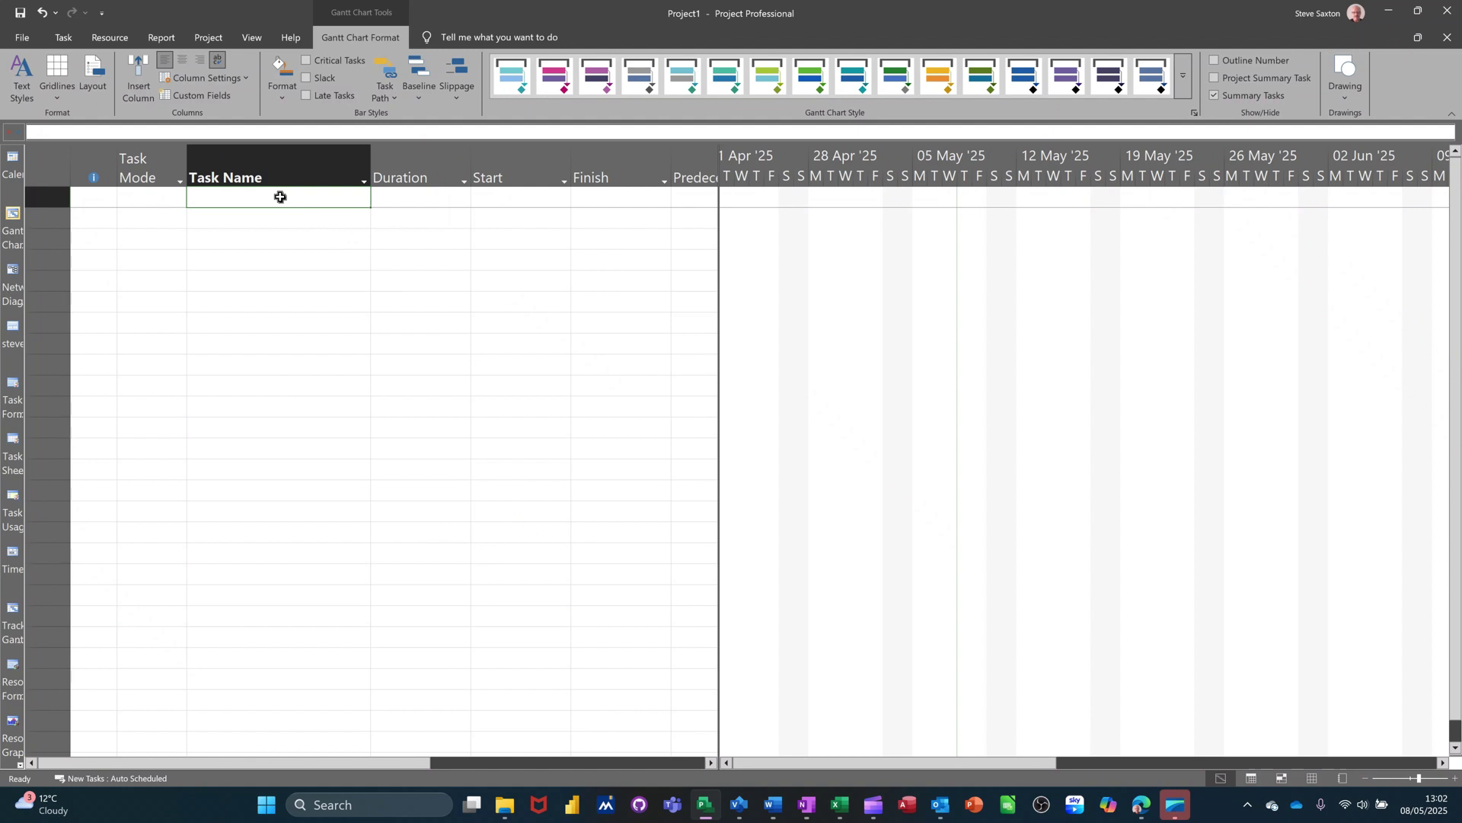
# Enter the first three task names in the empty project: Making Tea, Fill Kettle and Boil Kettle
pyautogui.write('Making Tea')
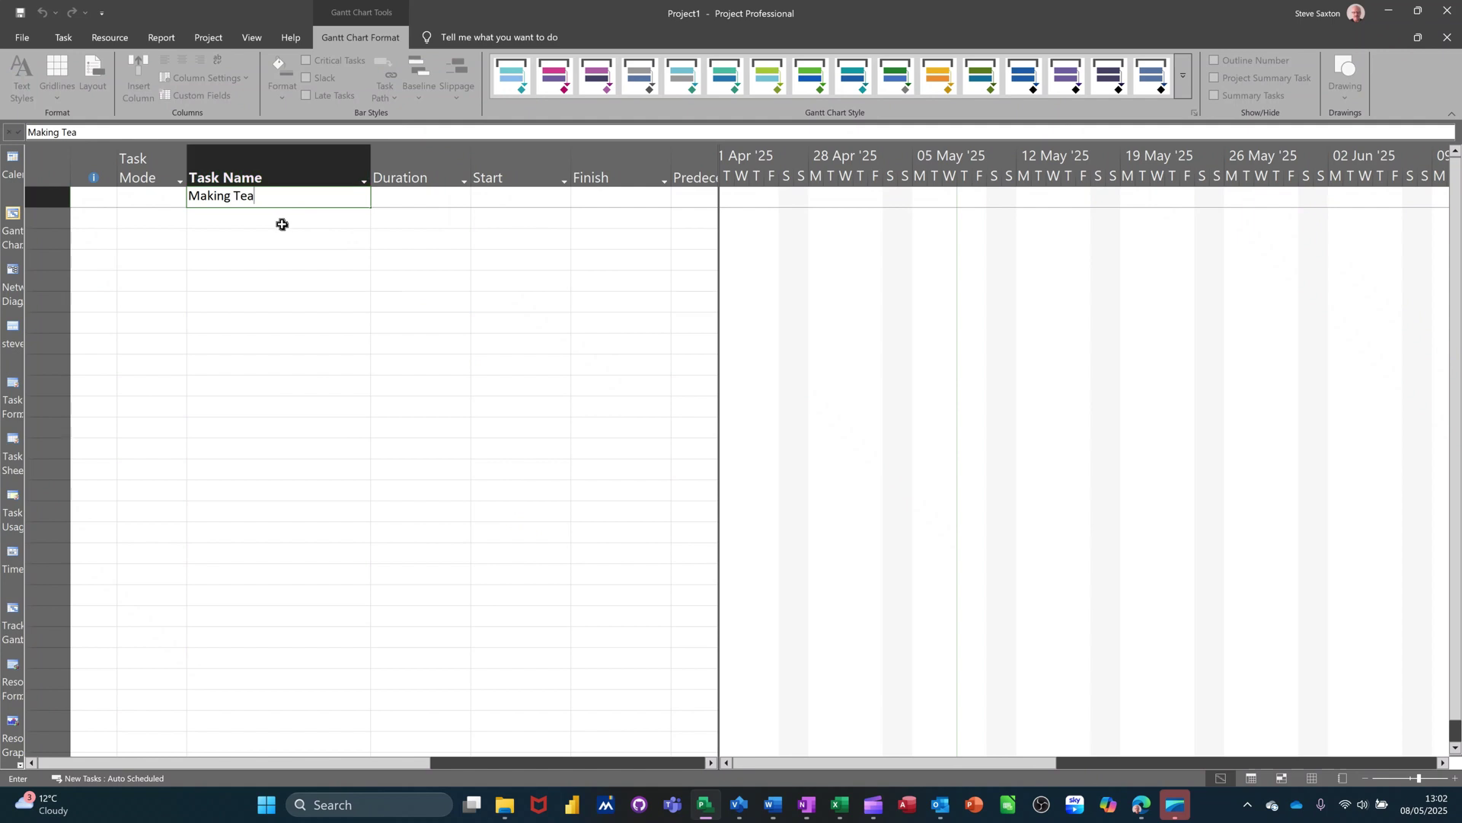
pyautogui.press('Return')
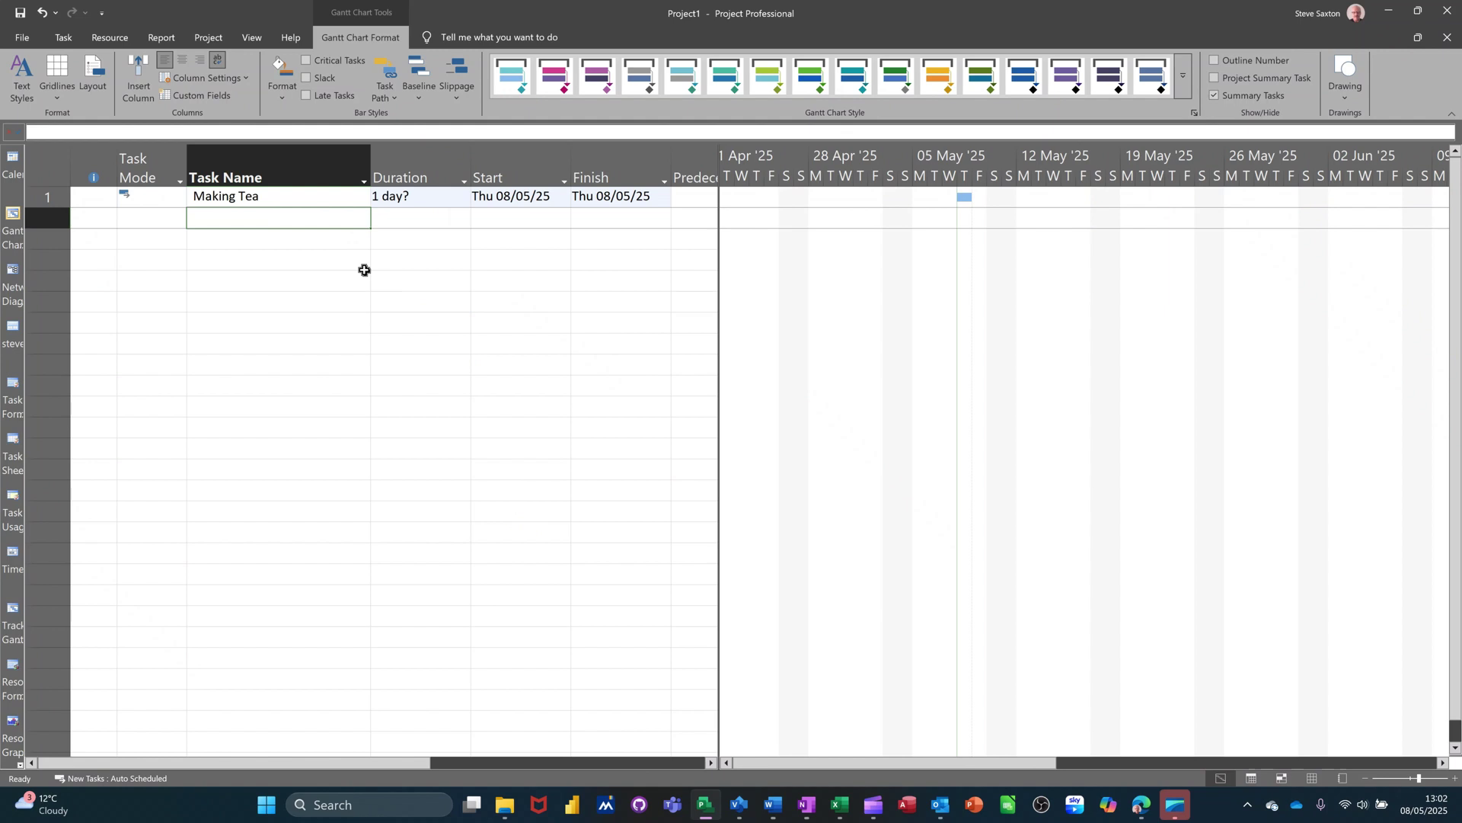
pyautogui.write('Fill K')
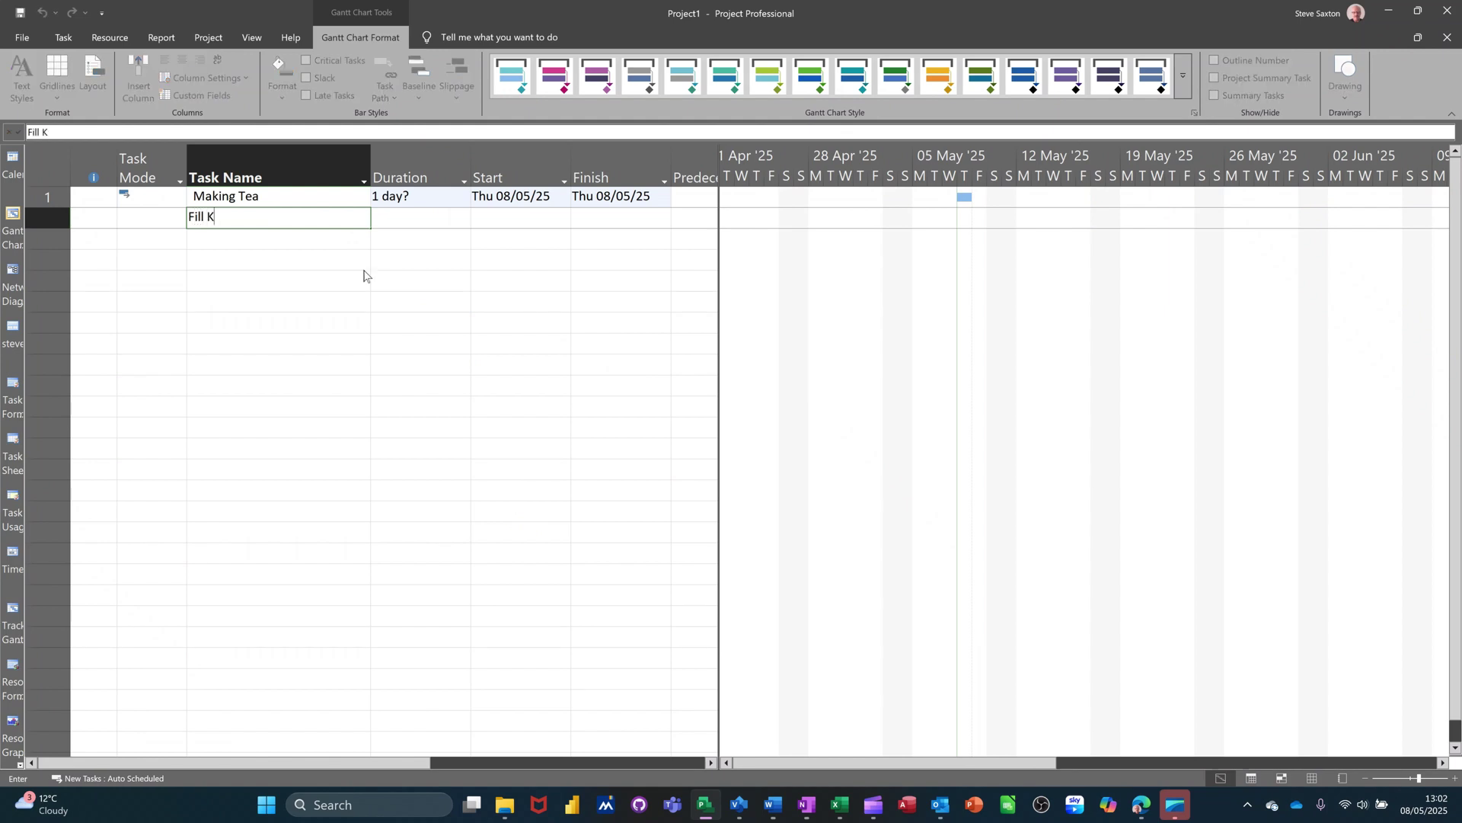
pyautogui.write('ettle')
pyautogui.press('Return')
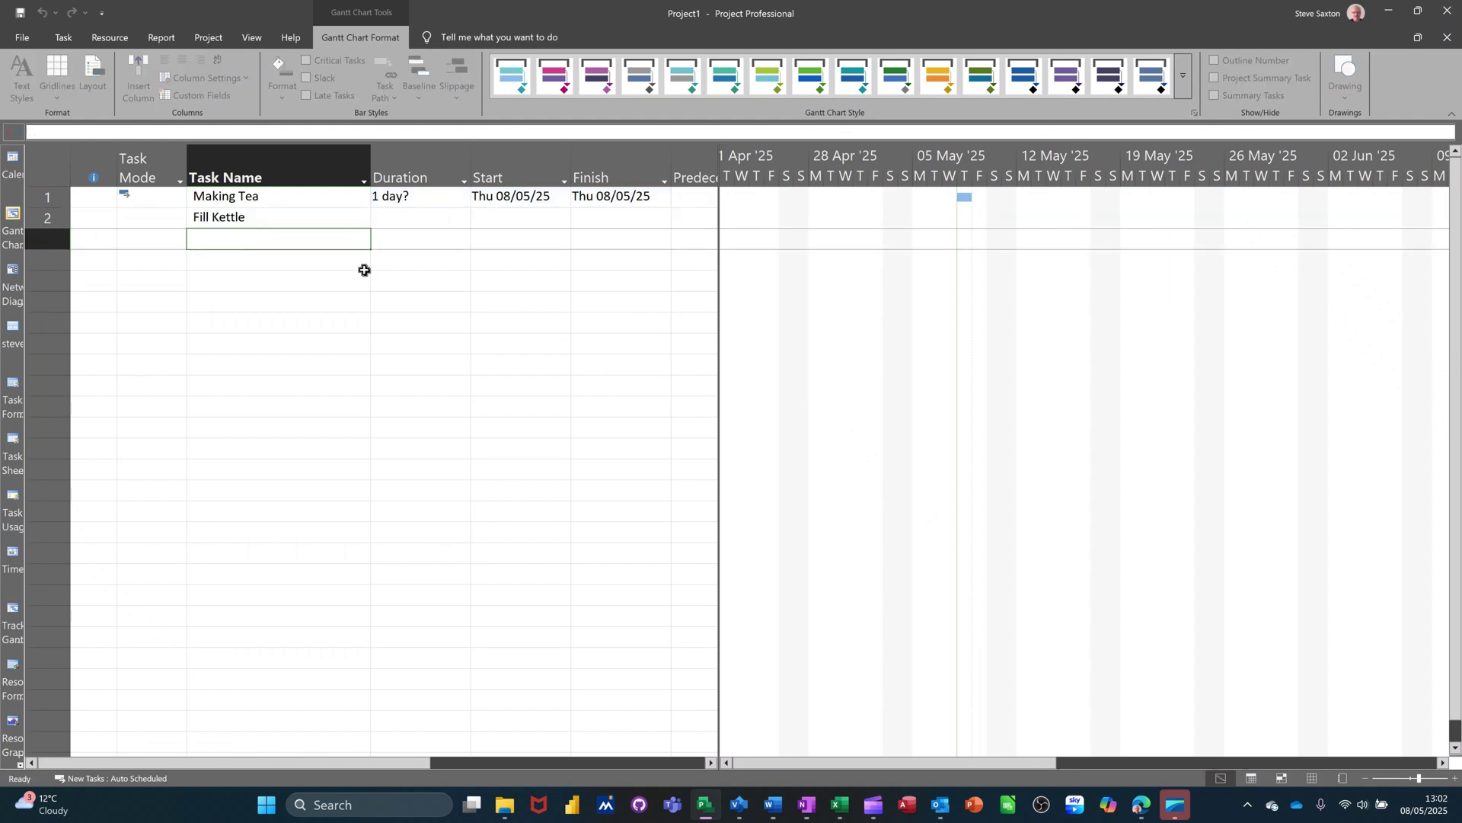
pyautogui.write('Boi')
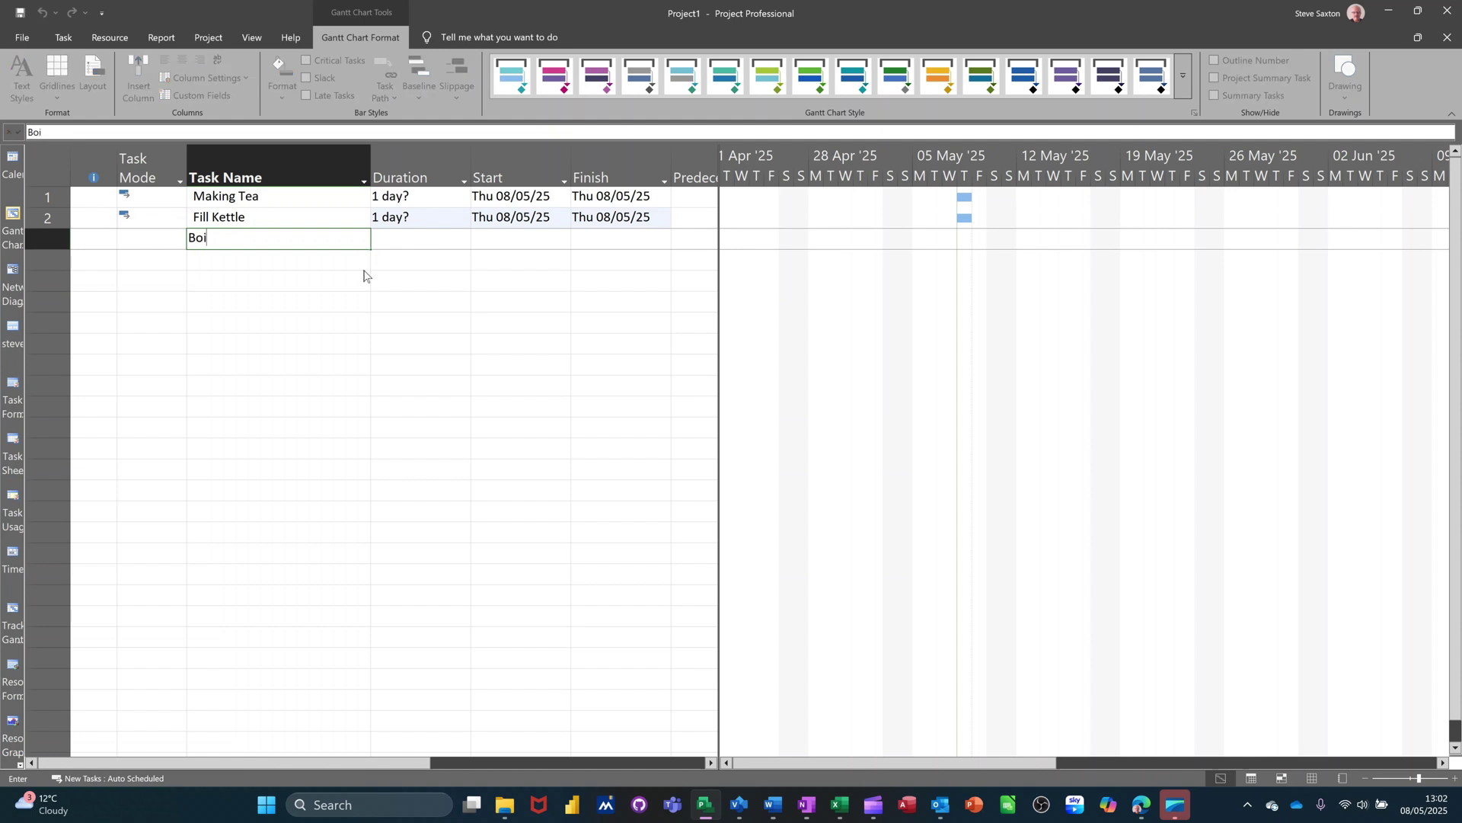
pyautogui.write('l Kettle')
pyautogui.press('Return')
# Add four more tasks below Boil Kettle: Prep Cups, Pour Water, Brew and Drink
pyautogui.write('Prep Cups')
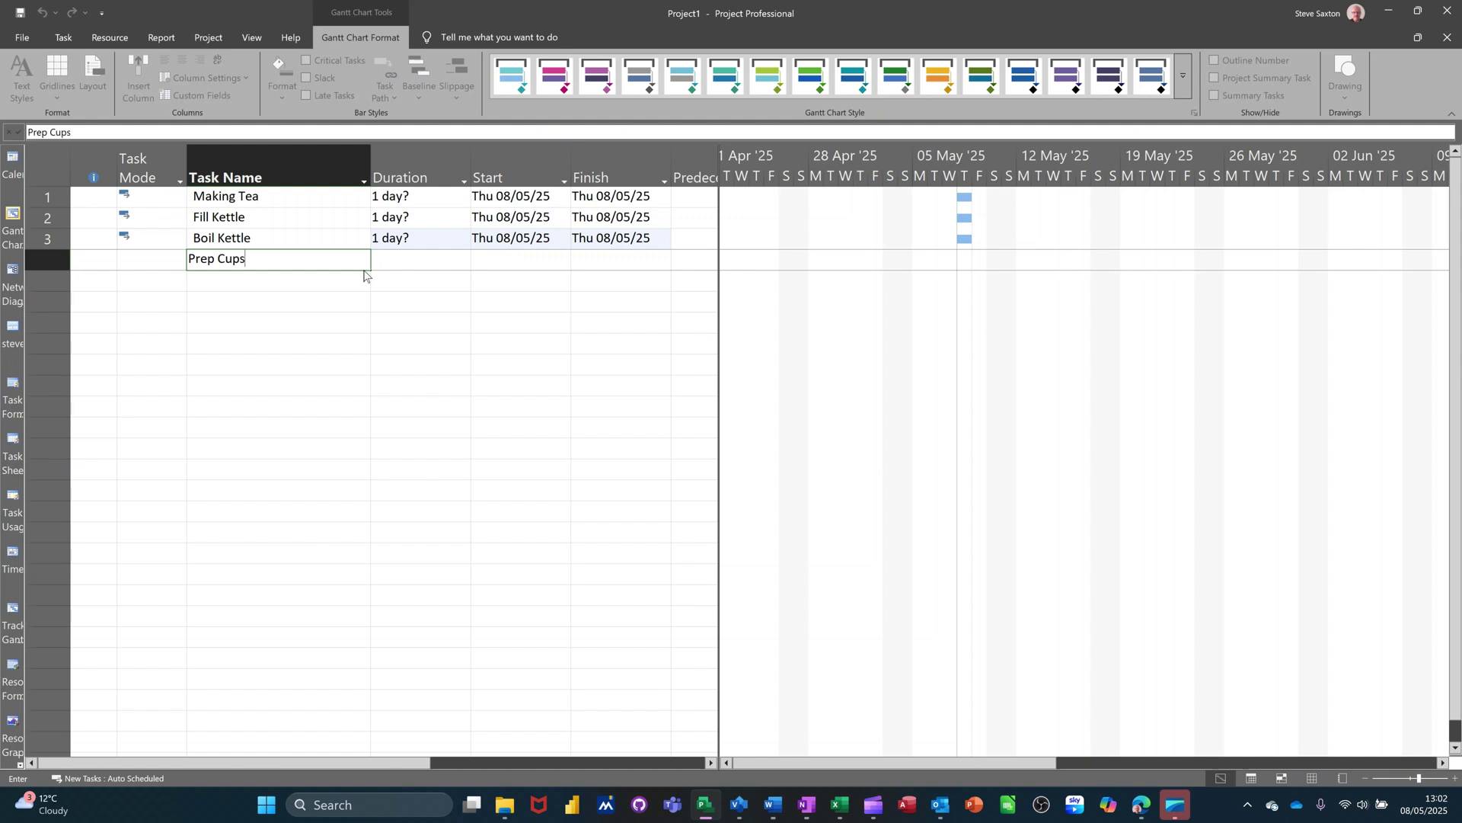
pyautogui.press('Return')
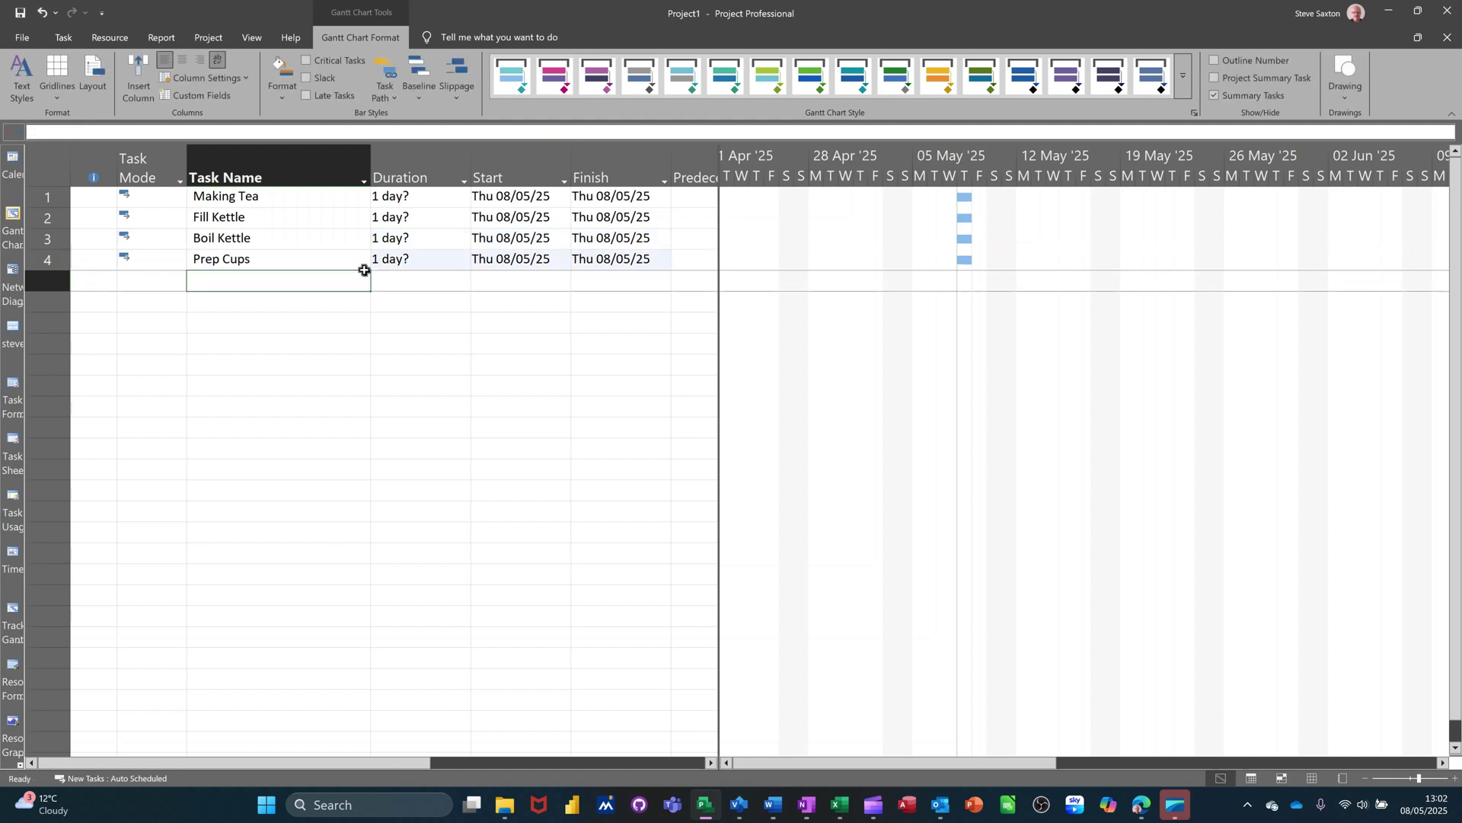
pyautogui.write('Po')
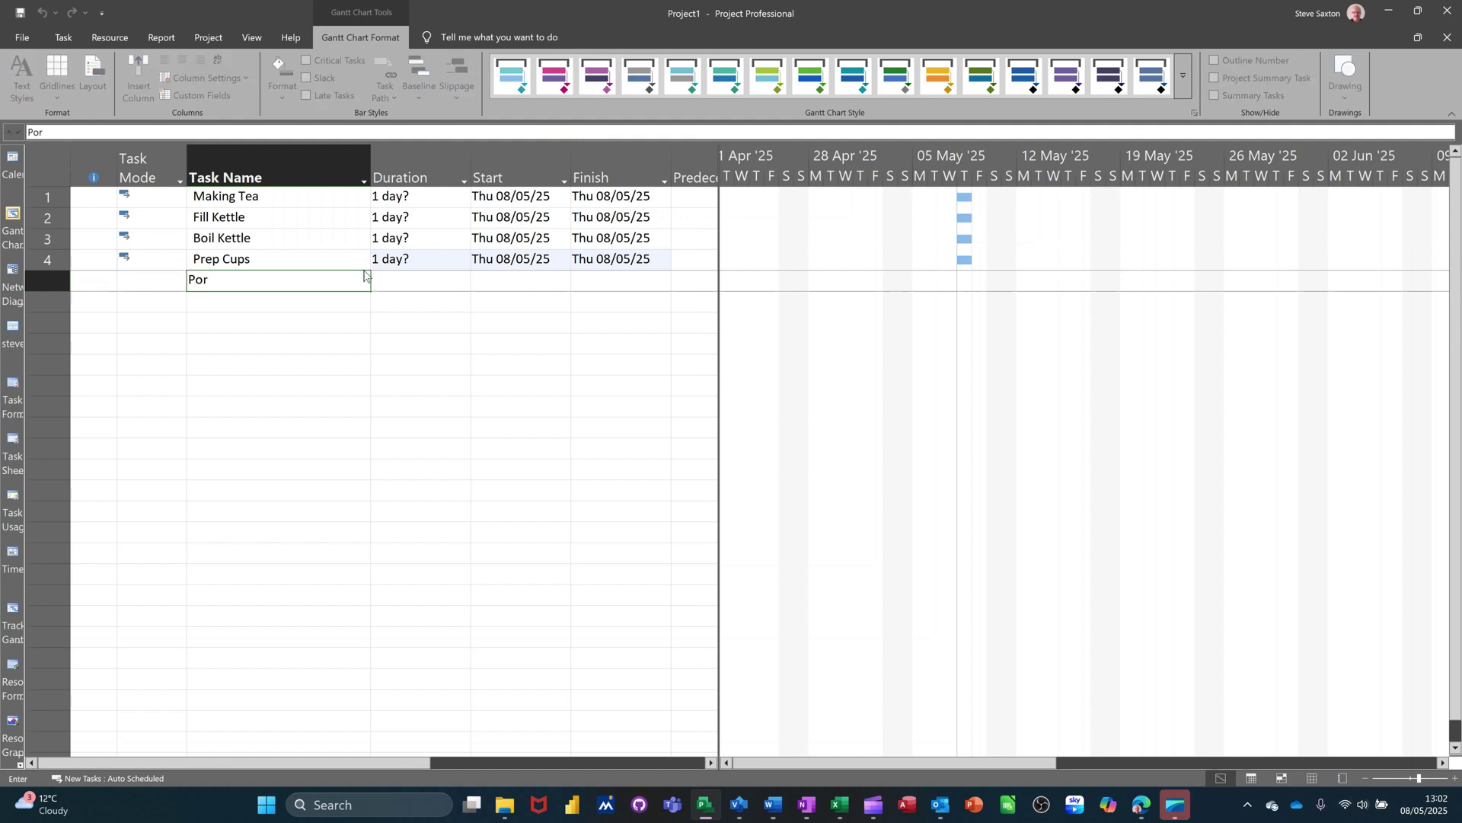
pyautogui.write('ur Water')
pyautogui.press('Return')
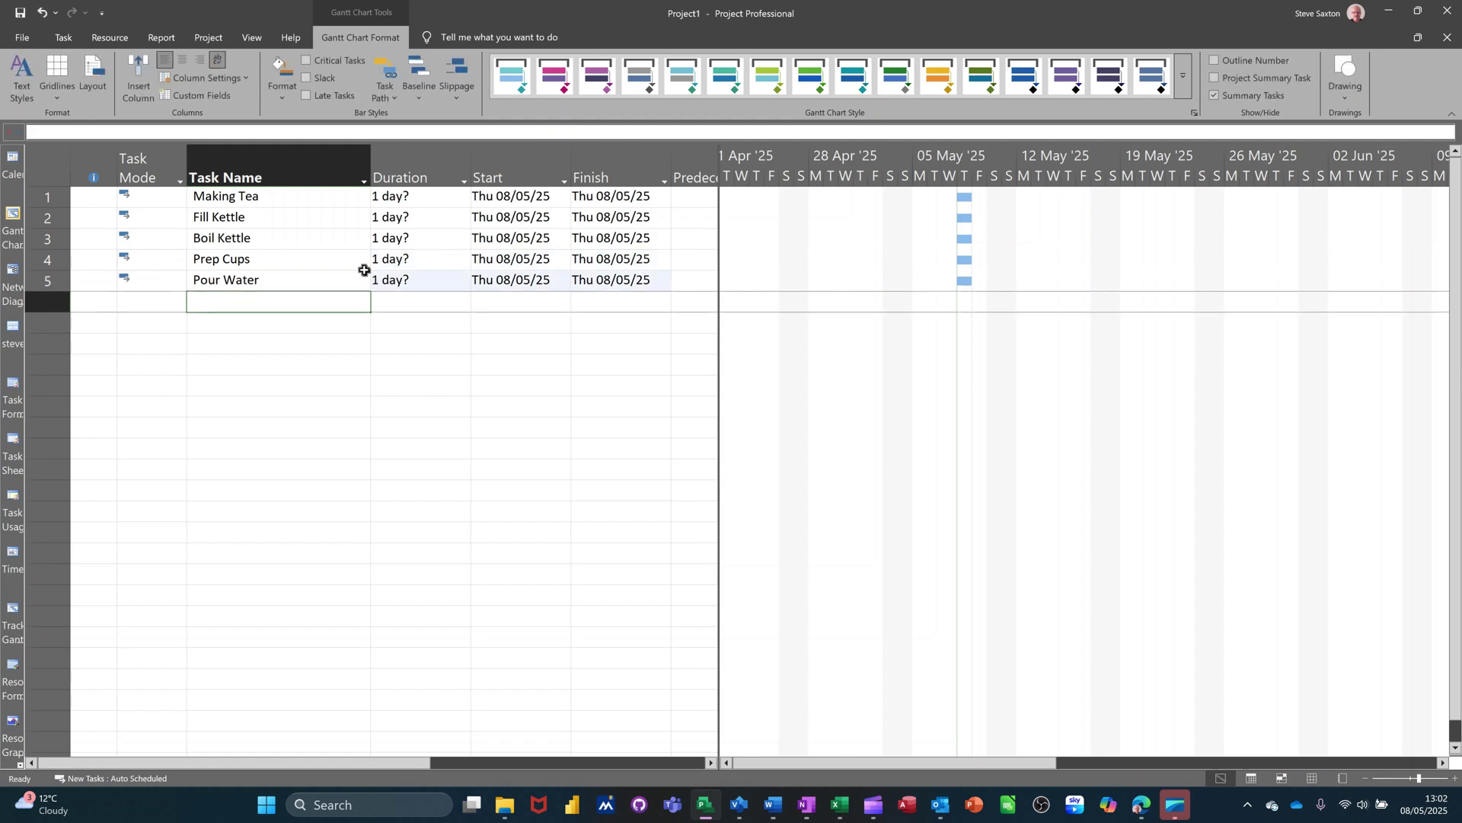
pyautogui.write('Brew')
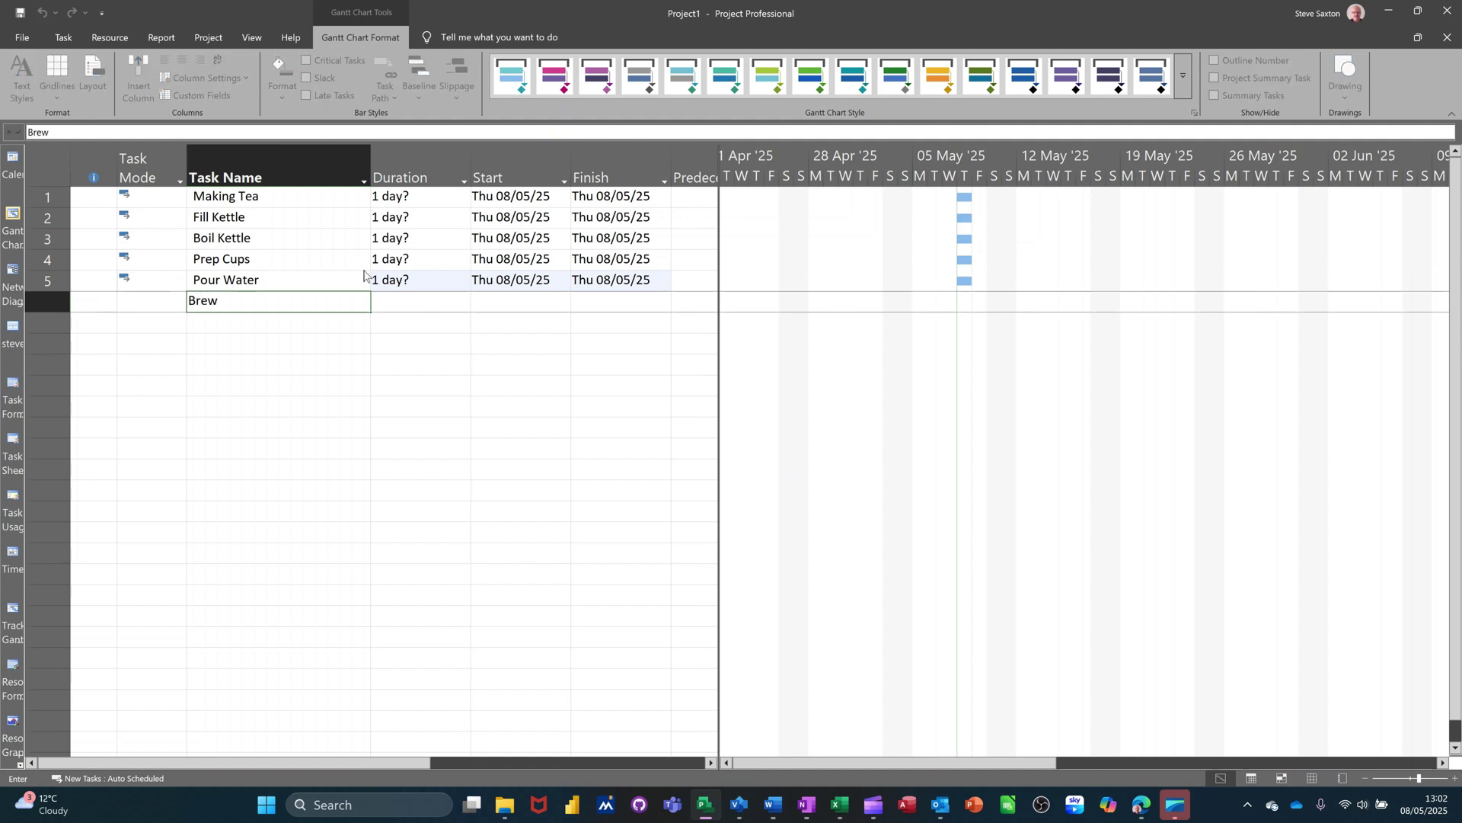
pyautogui.press('Return')
pyautogui.write('Drink')
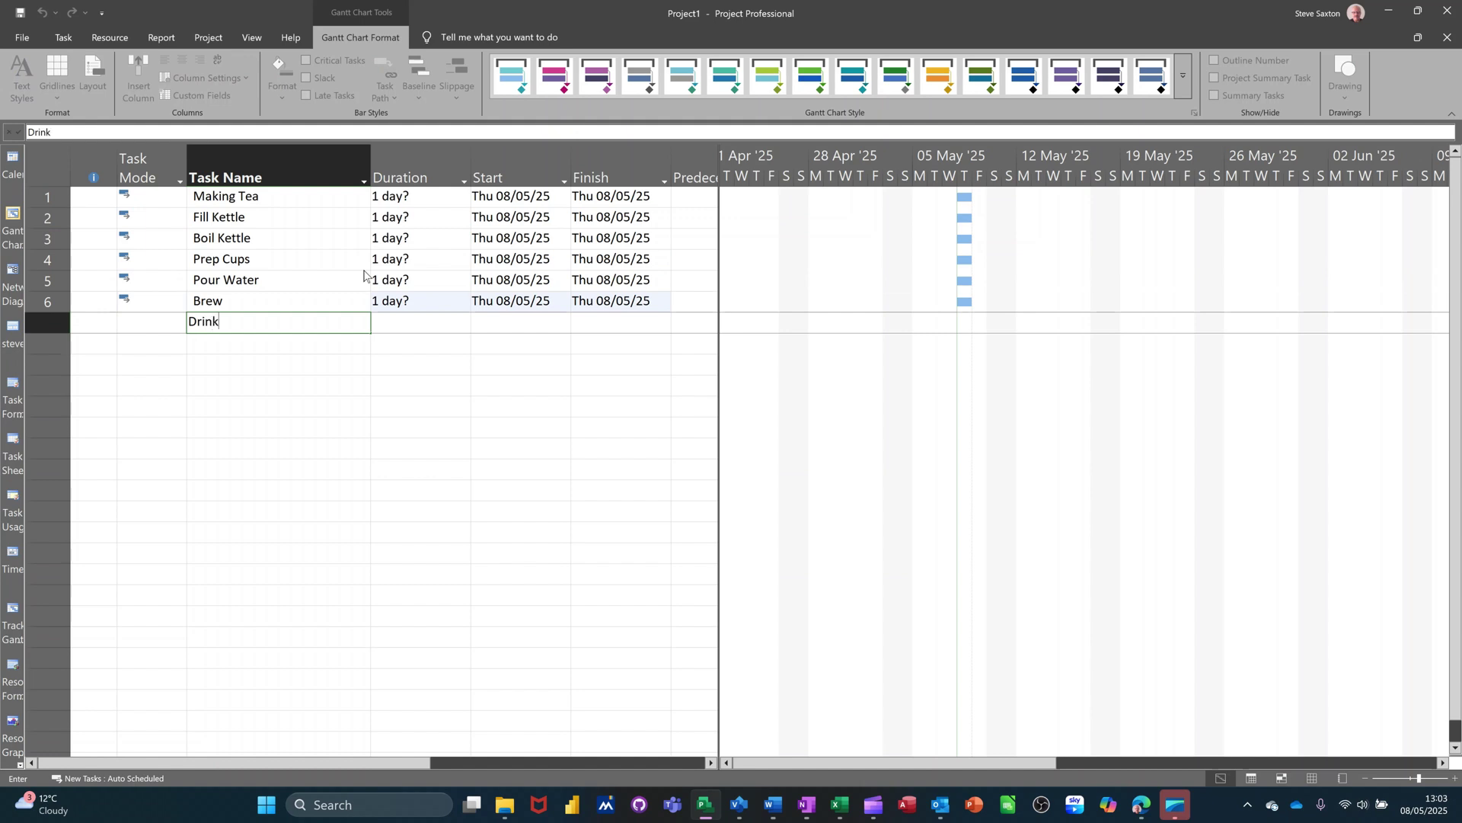
pyautogui.press('Return')
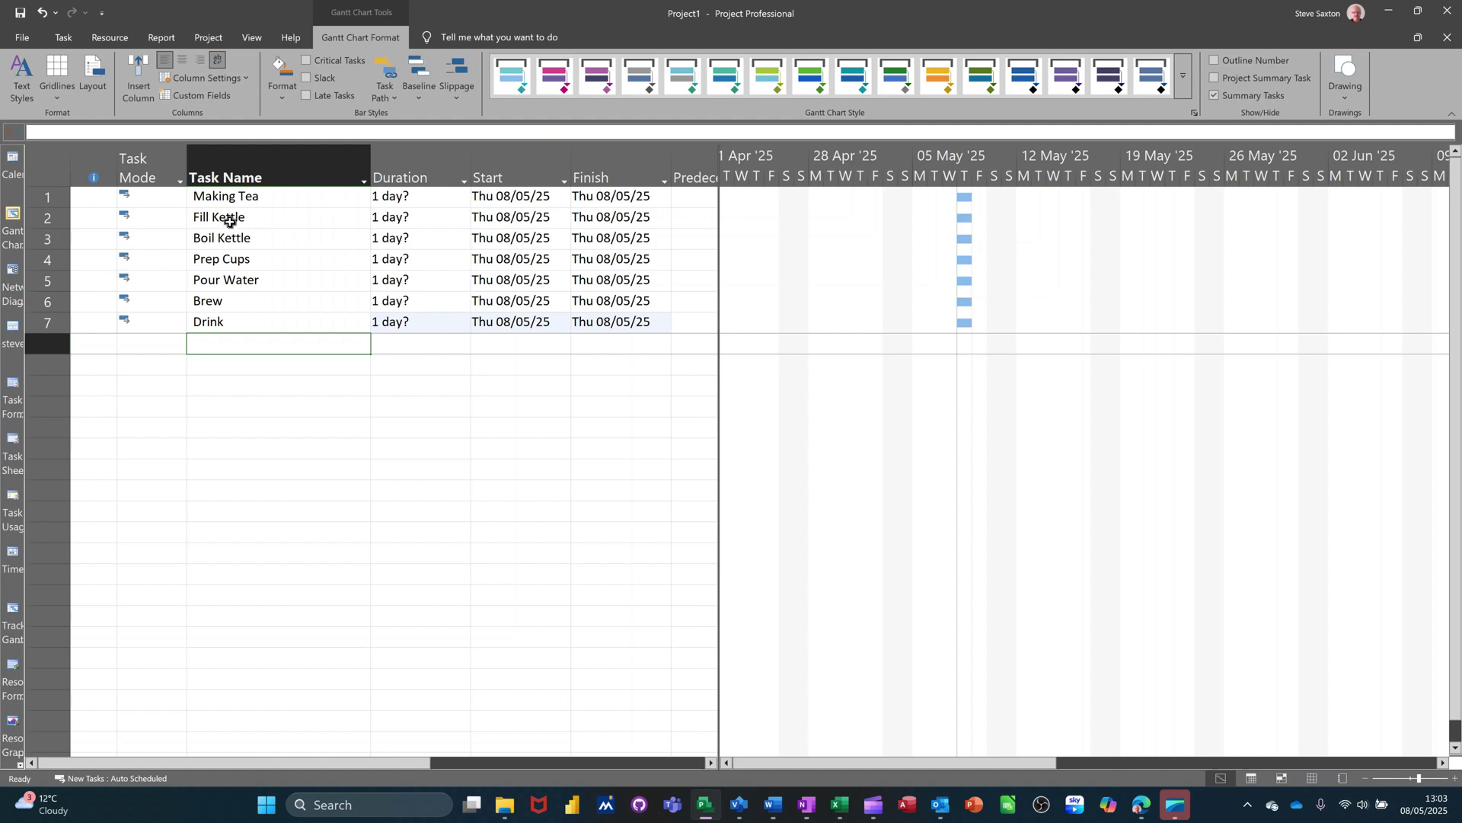
# Indent the tasks Fill Kettle through Drink as subtasks of Making Tea
pyautogui.moveTo(46, 219); pyautogui.dragTo(57, 319)
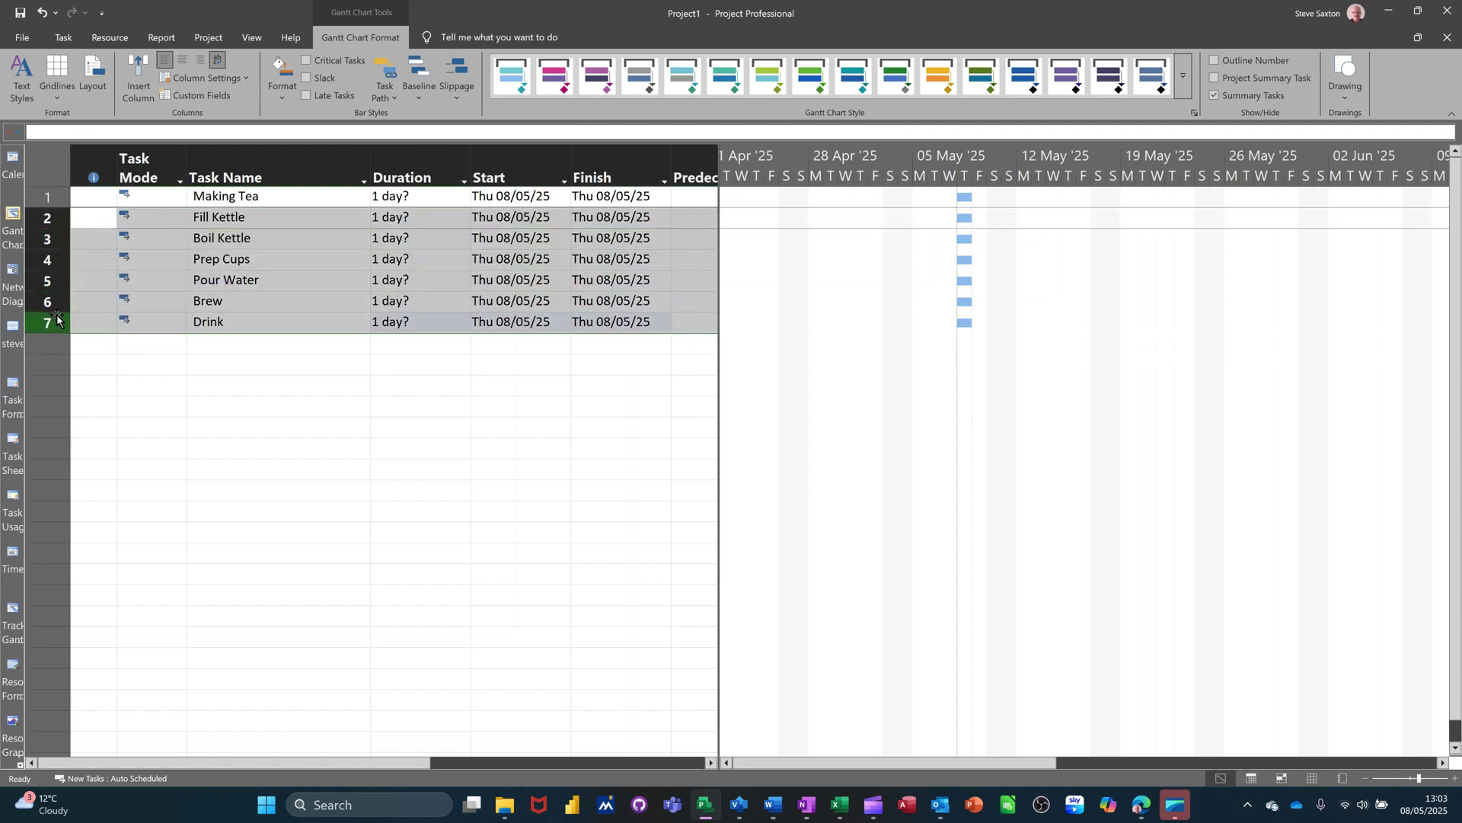
pyautogui.click(66, 44)
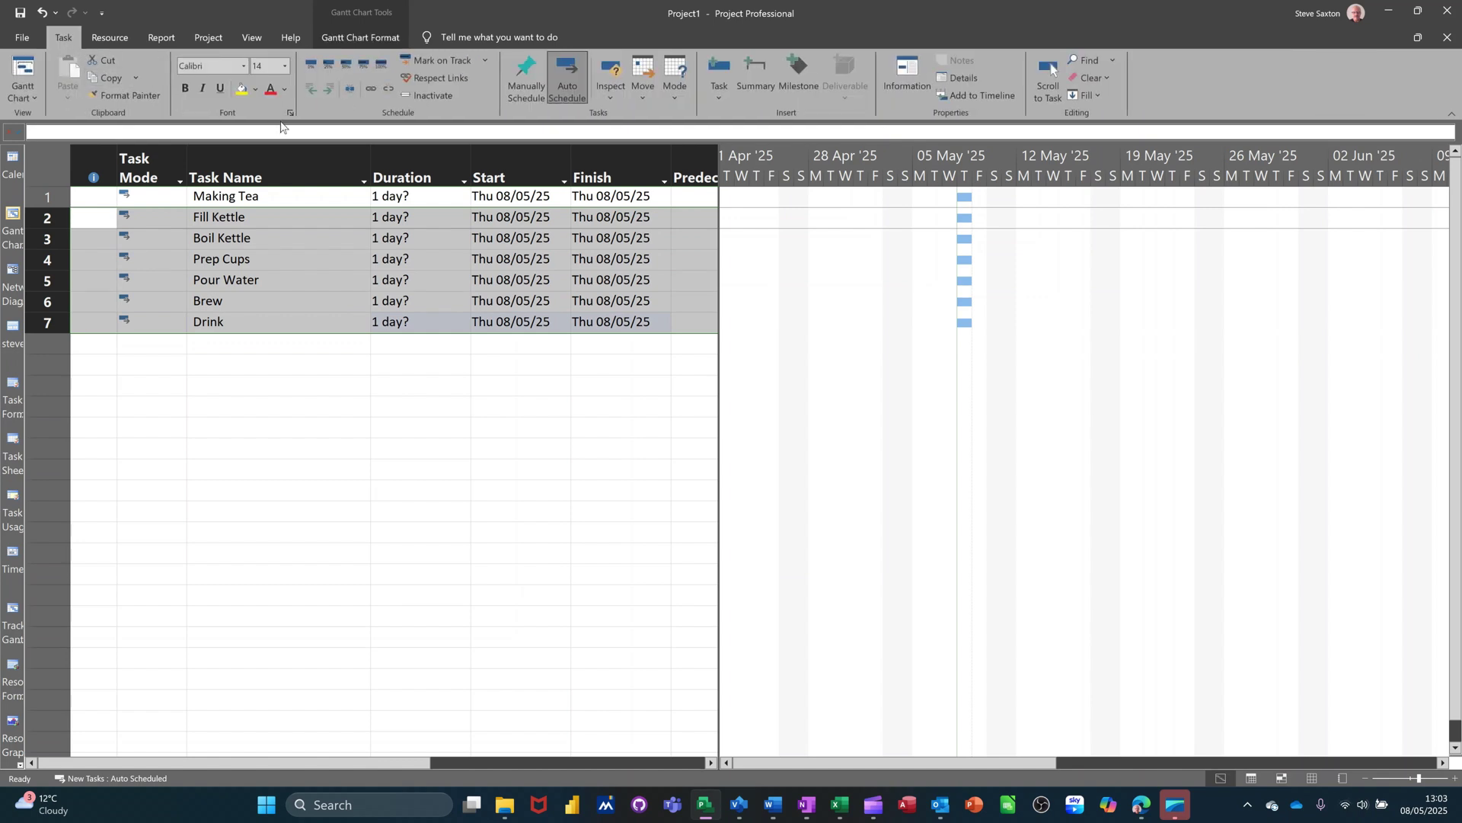
pyautogui.click(329, 91)
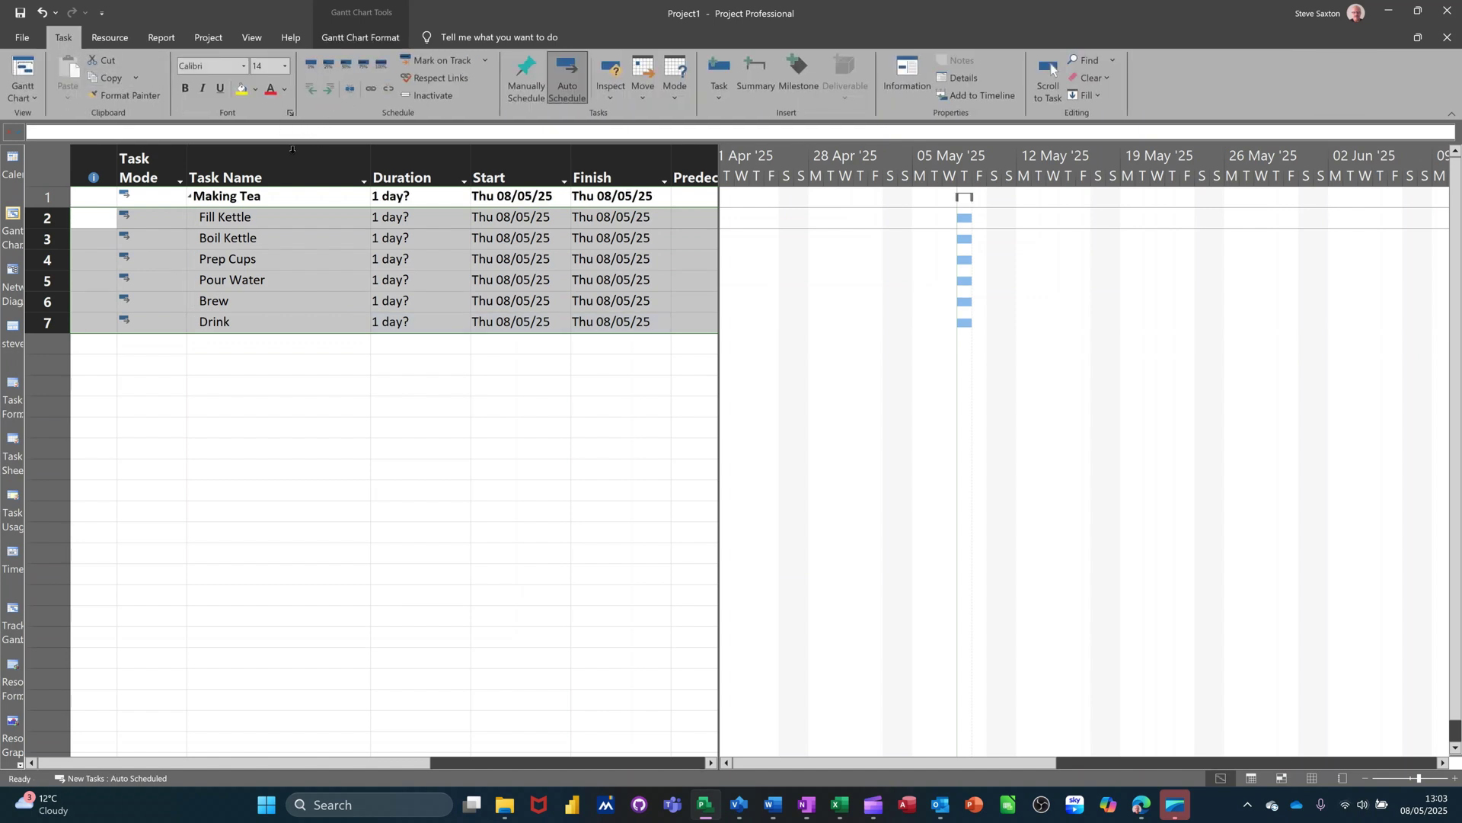
# Set the task durations to 1 minute for Fill Kettle, 5 minutes for Boil Kettle and 1 minute for Prep Cups
pyautogui.click(396, 220)
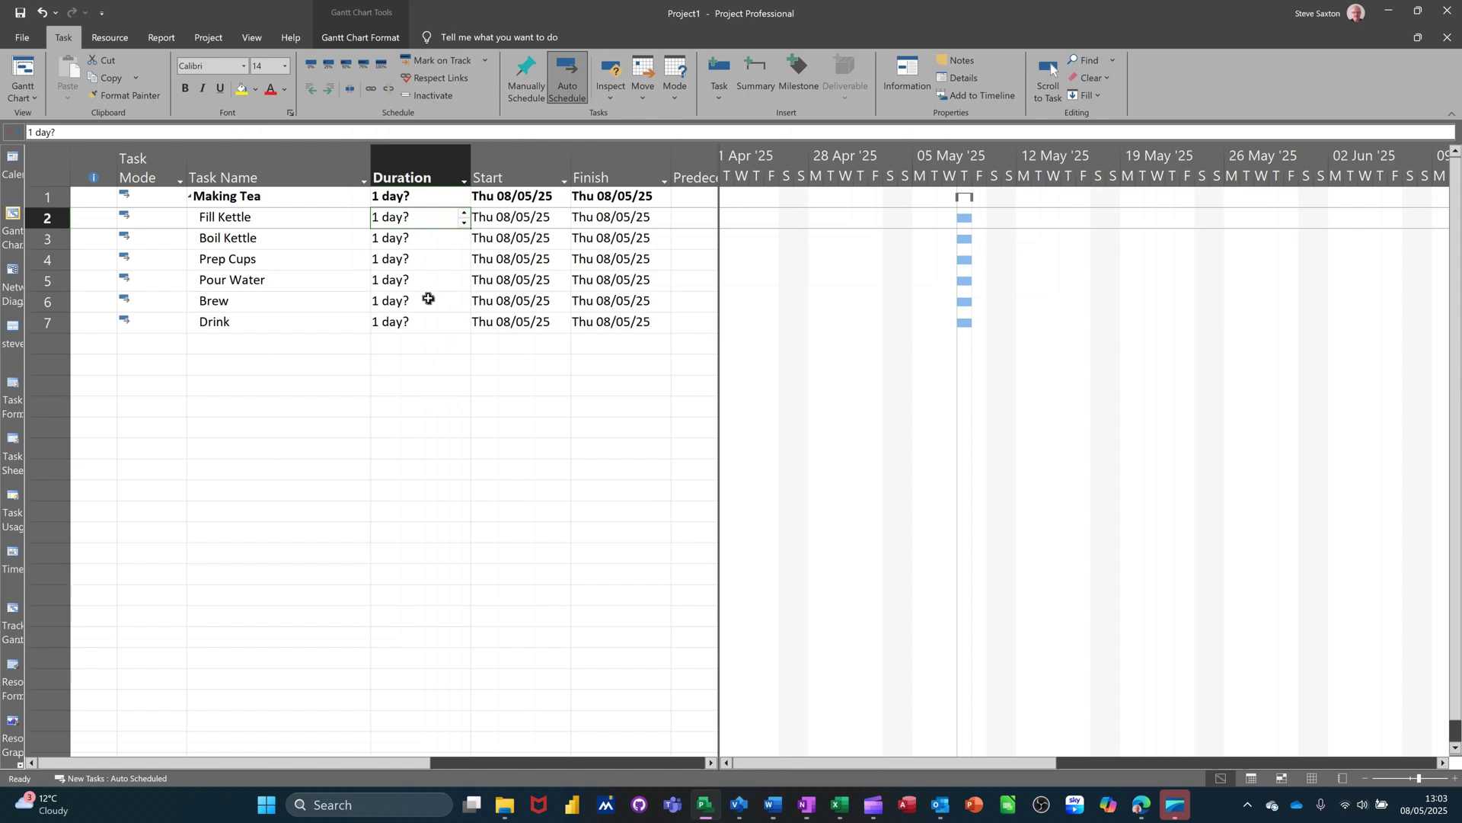
pyautogui.write('1m')
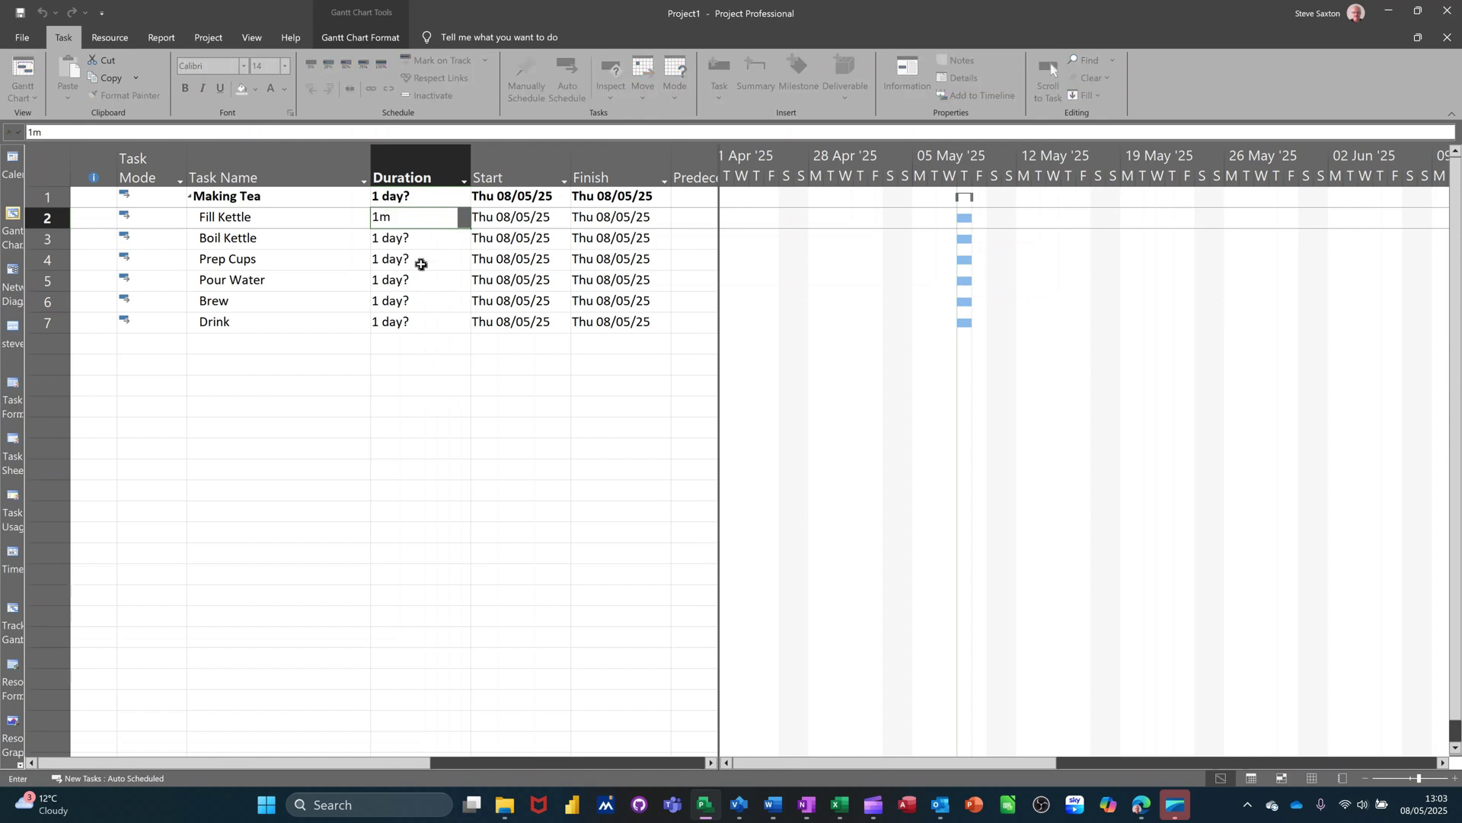
pyautogui.press('Return')
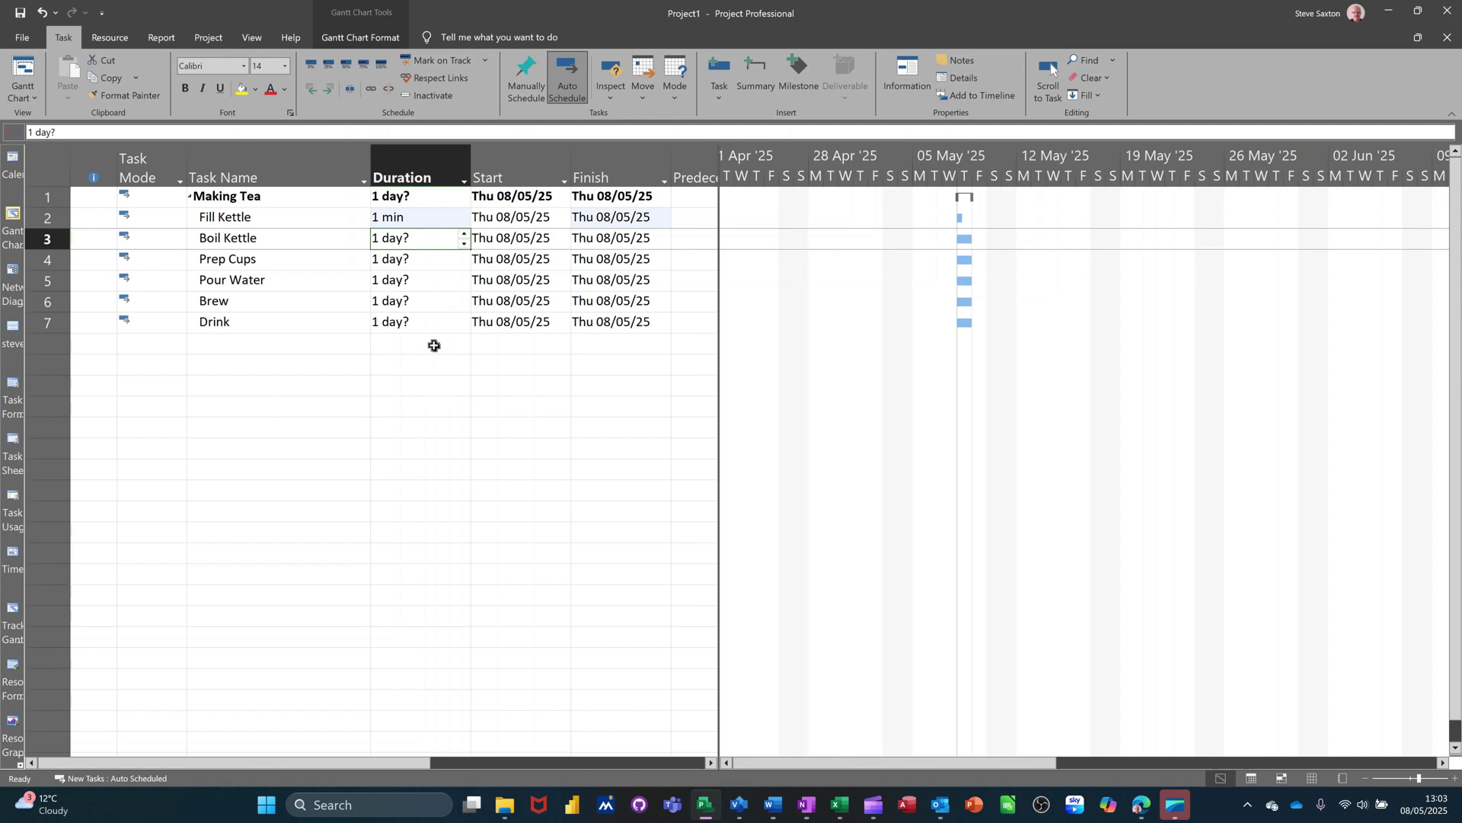
pyautogui.write('5m')
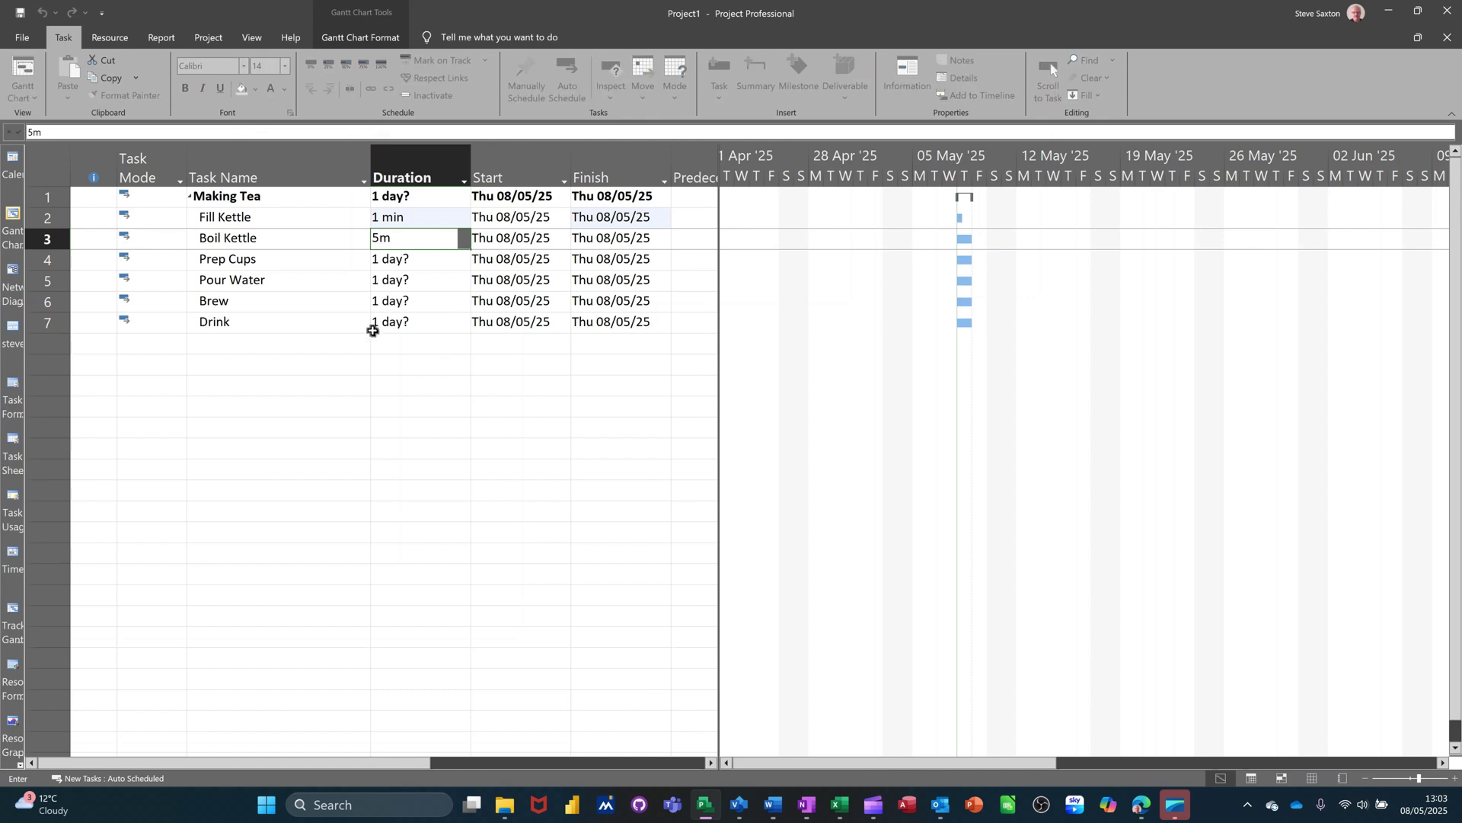
pyautogui.press('Return')
pyautogui.write('1m')
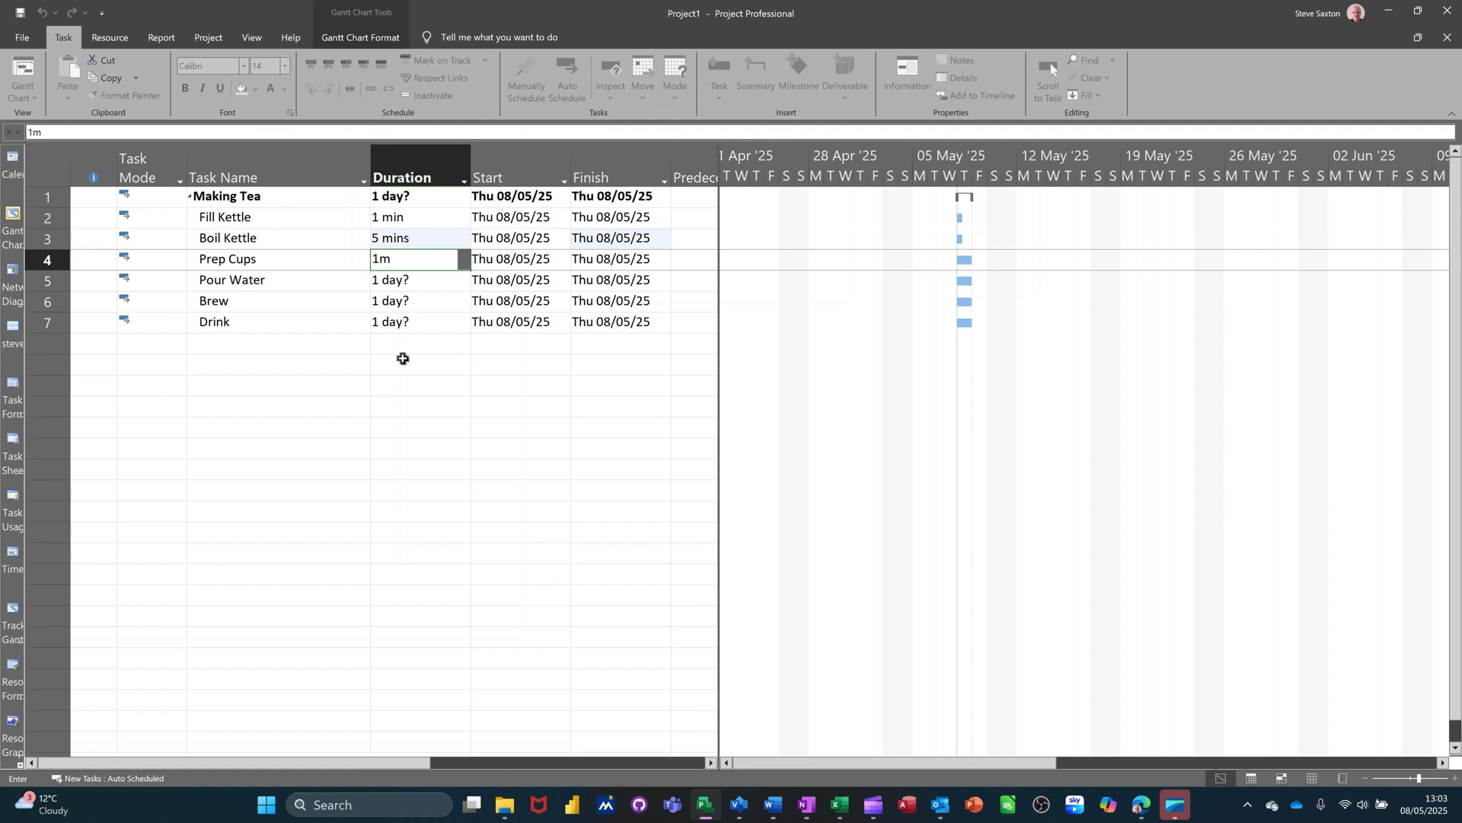
pyautogui.press('Return')
# Set the task durations to 1 minute for Pour Water, 5 minutes for Brew and 5 minutes for Drink
pyautogui.write('1m')
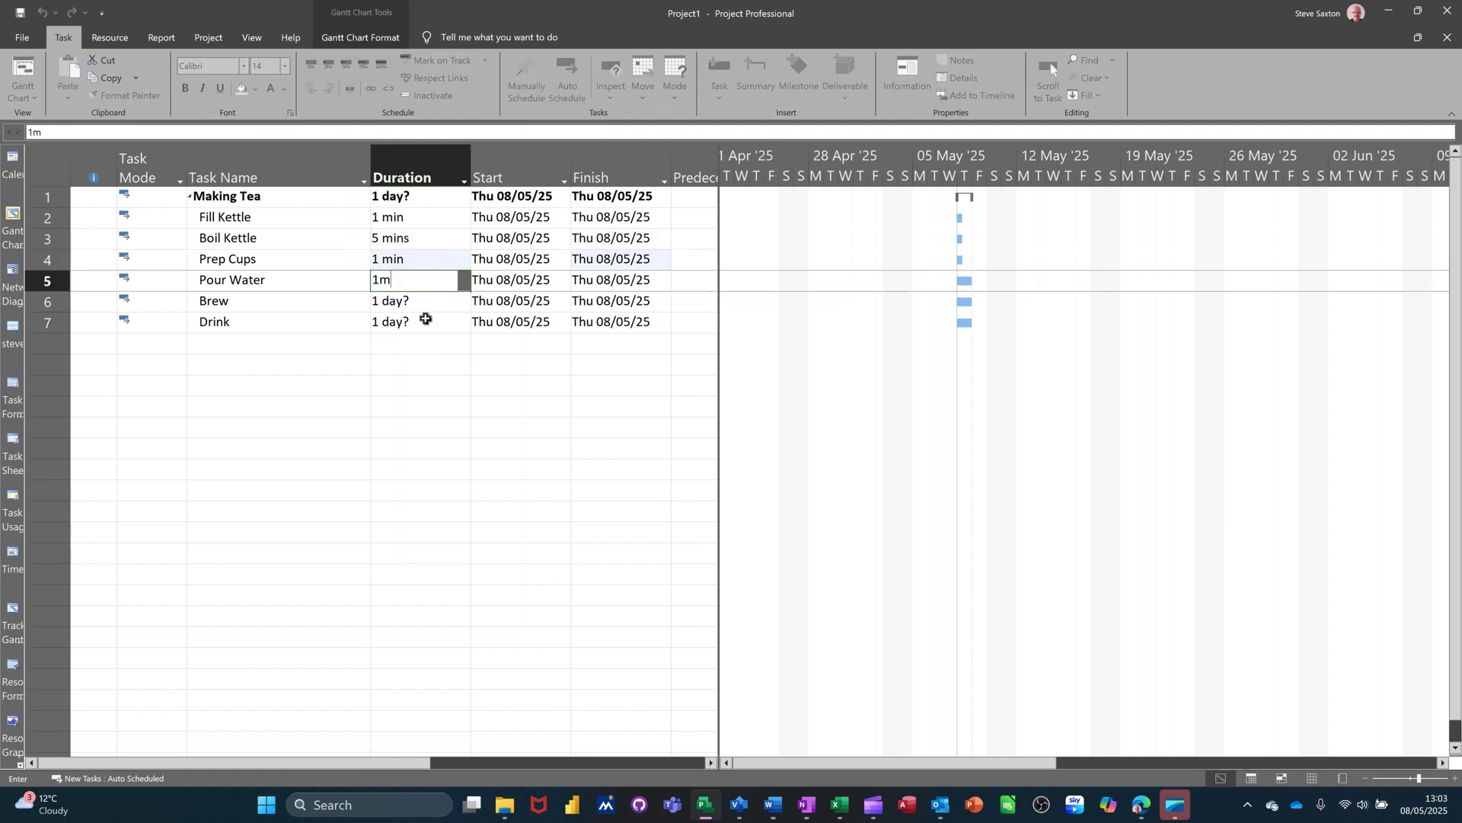
pyautogui.press('Return')
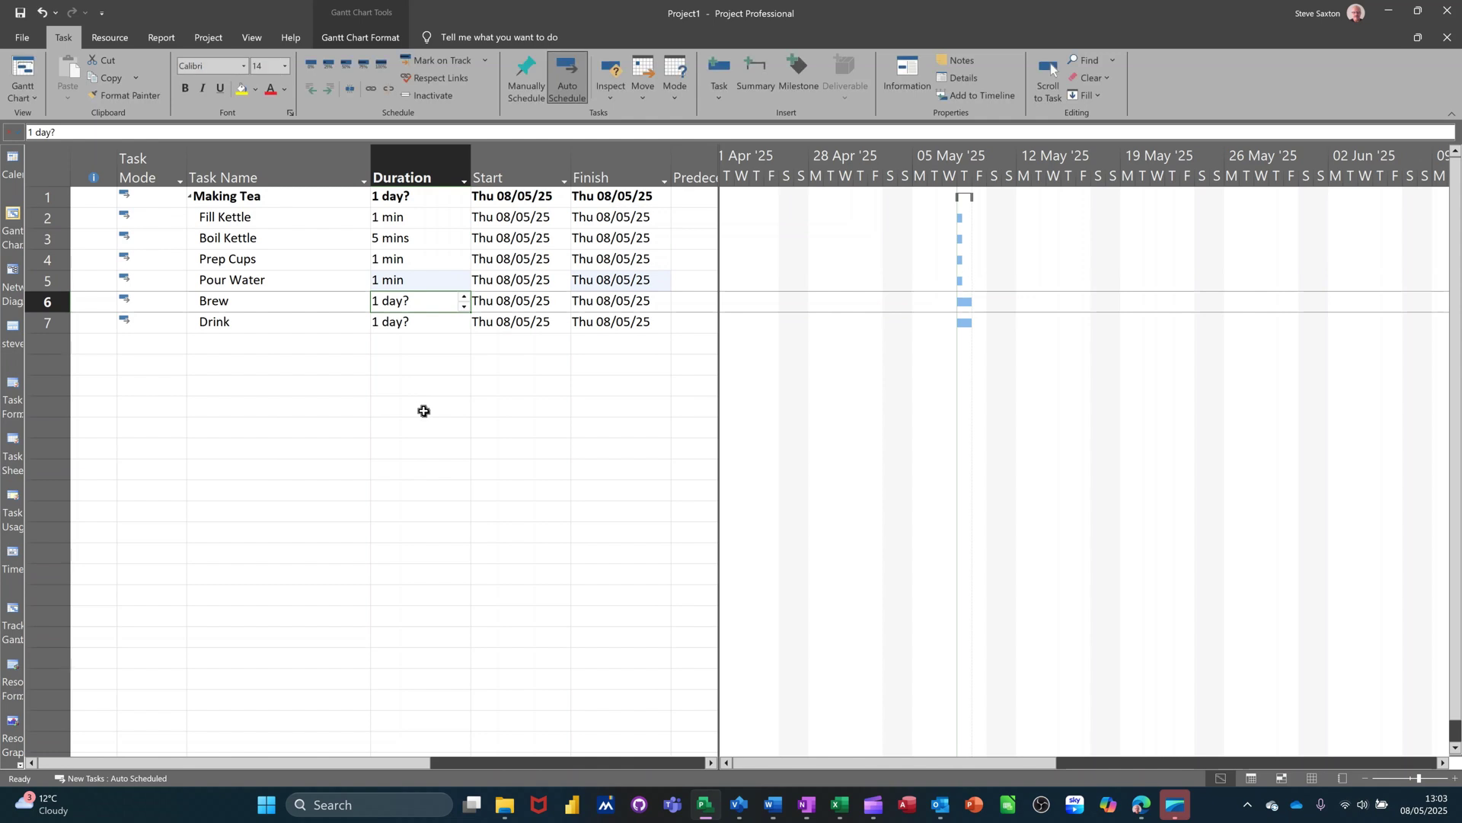
pyautogui.write('5m')
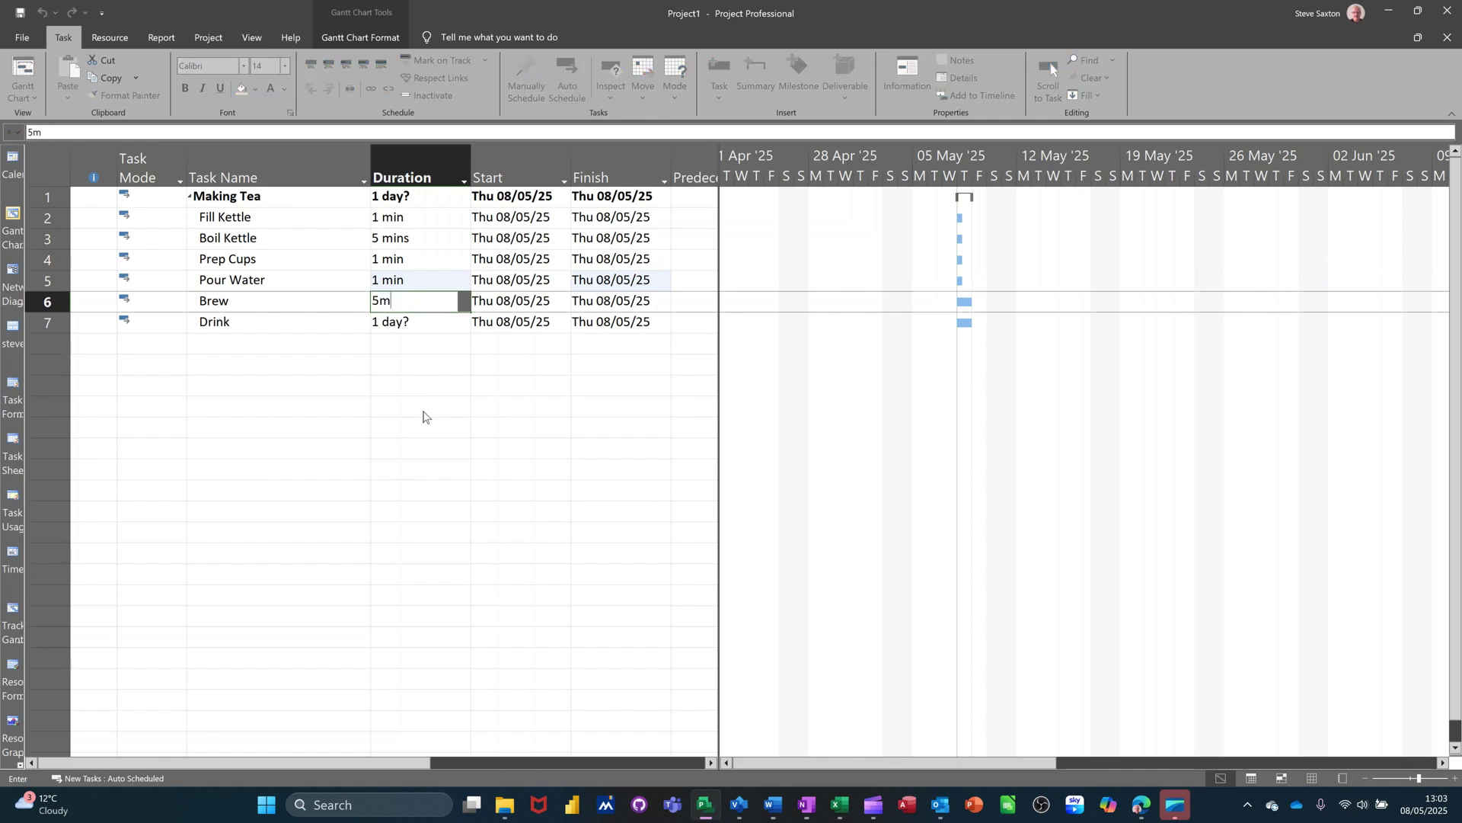
pyautogui.click(408, 326)
pyautogui.write('5m')
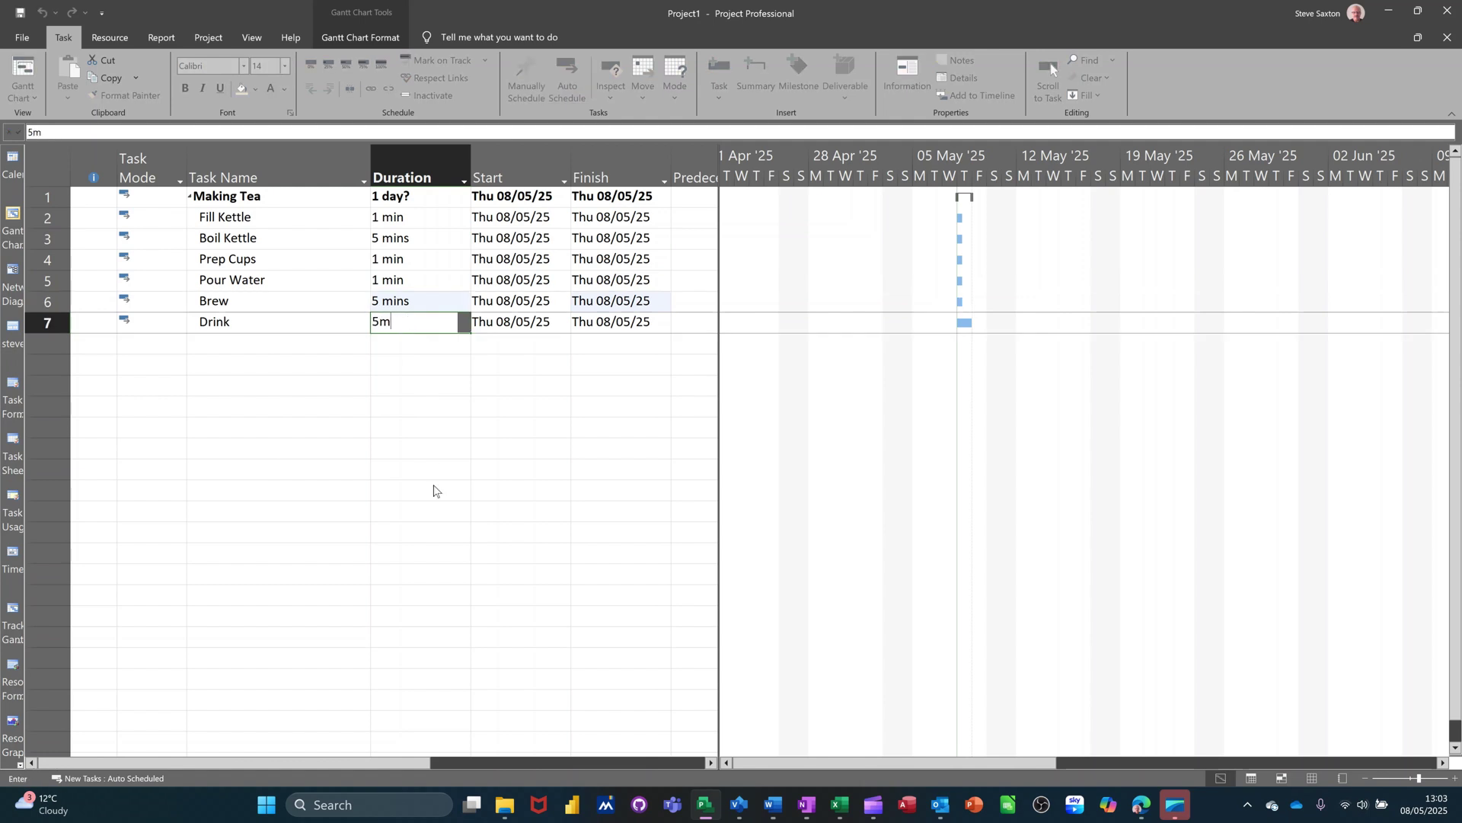
pyautogui.click(438, 470)
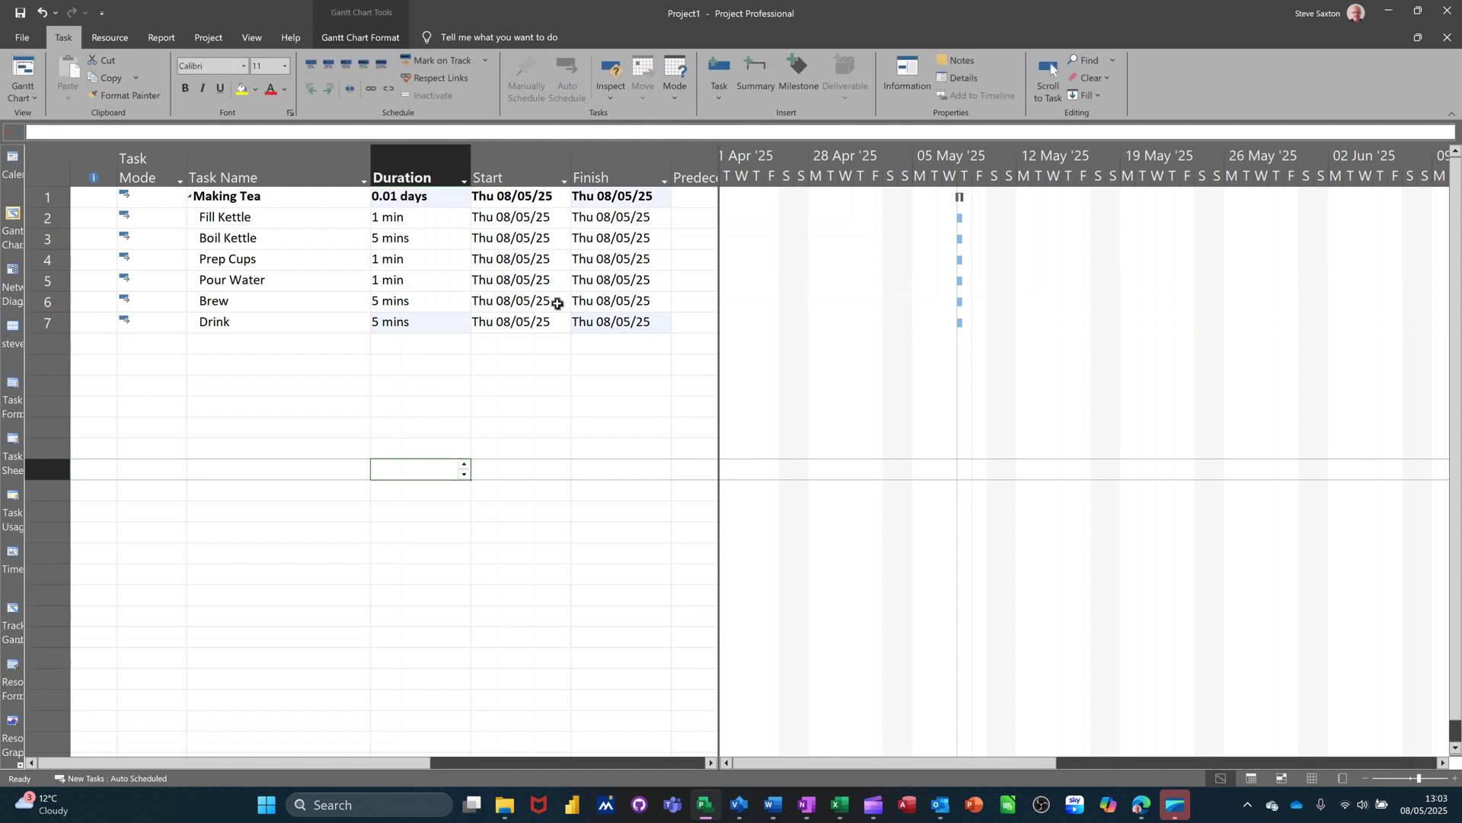
# Widen the task table to show the full Predecessors column, and set the timescale to one middle tier in Minutes
pyautogui.moveTo(719, 316); pyautogui.dragTo(850, 323)
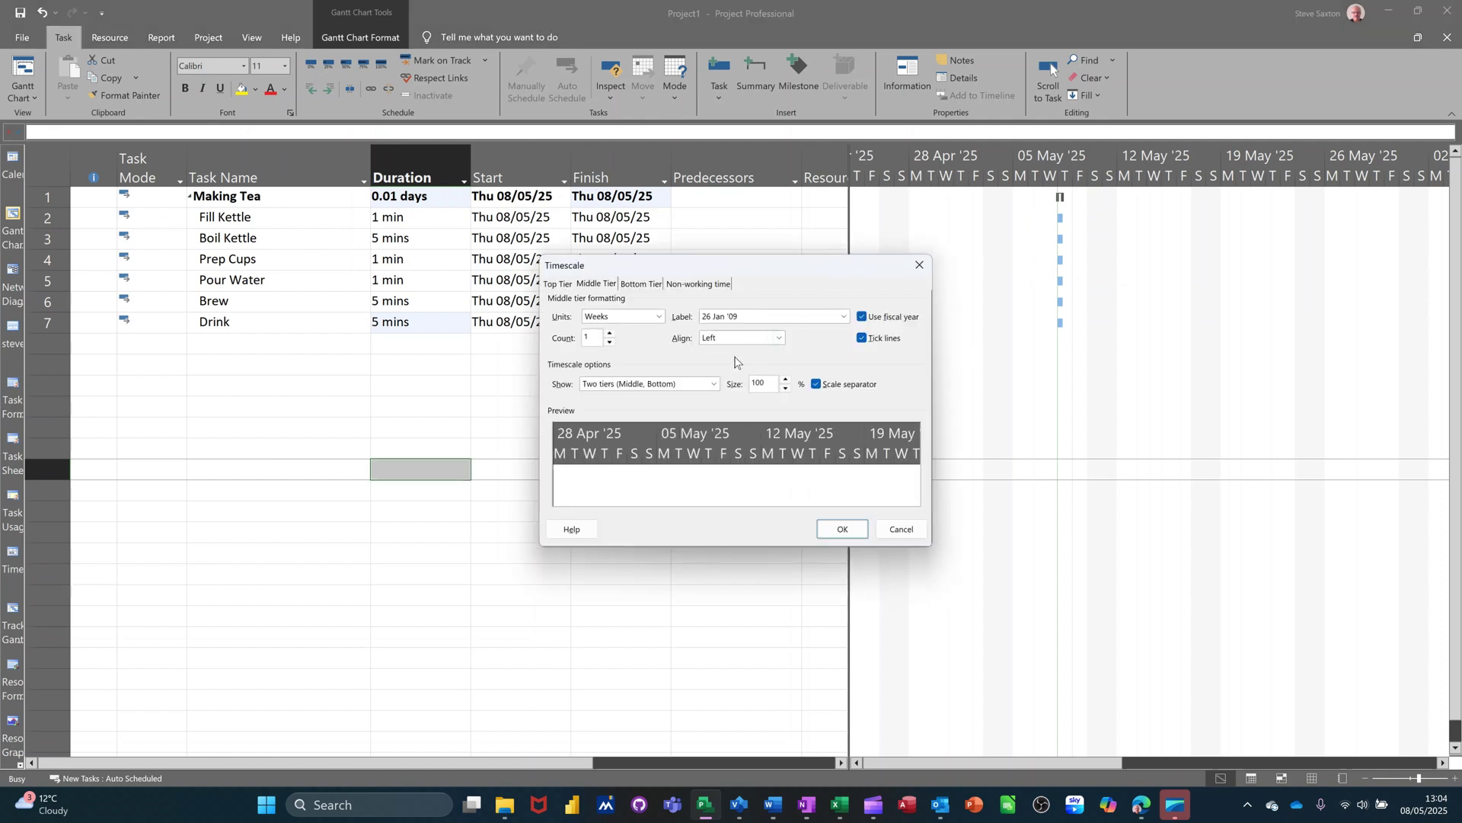
pyautogui.click(707, 386)
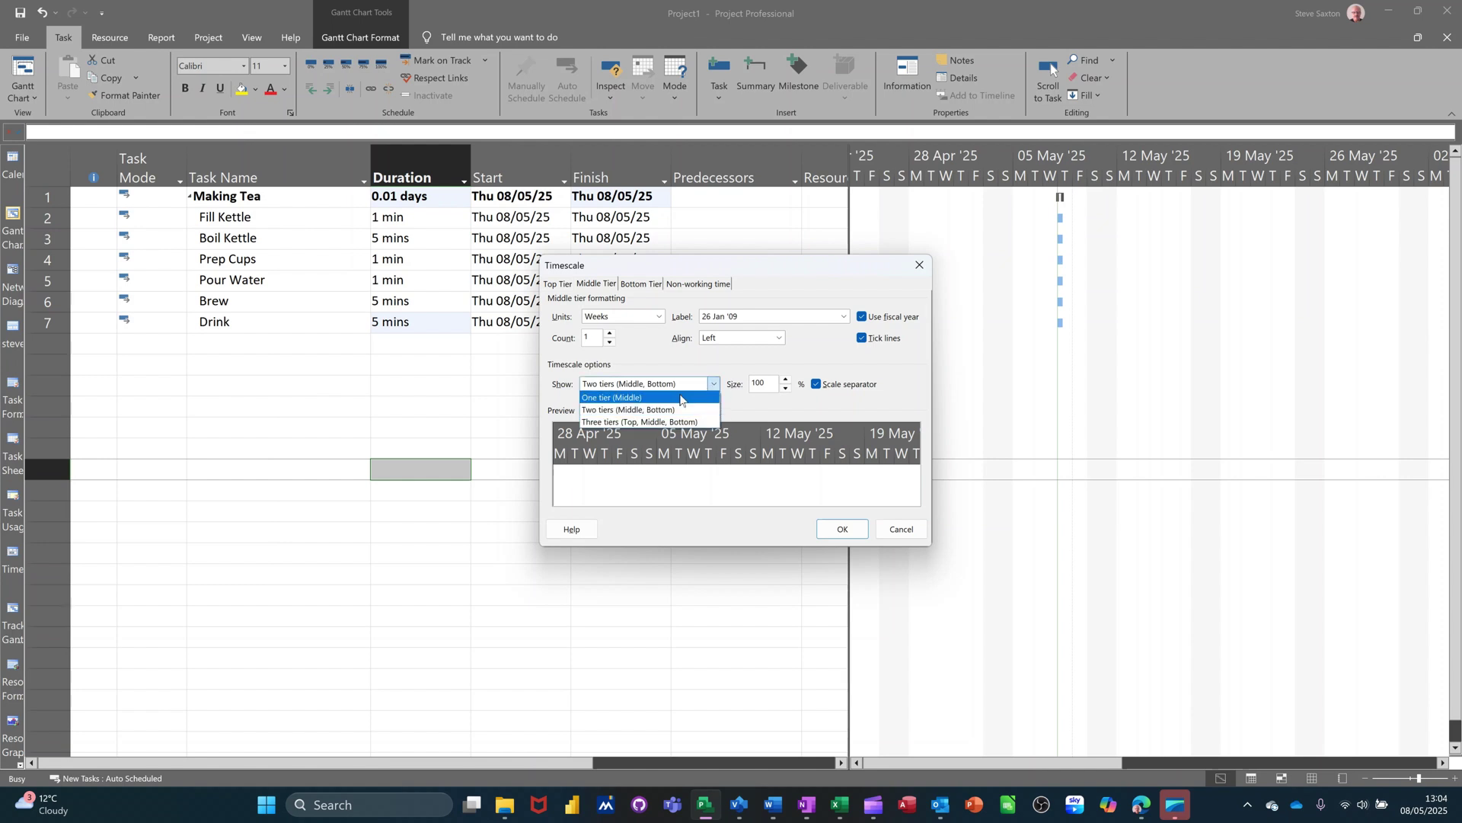
pyautogui.click(621, 397)
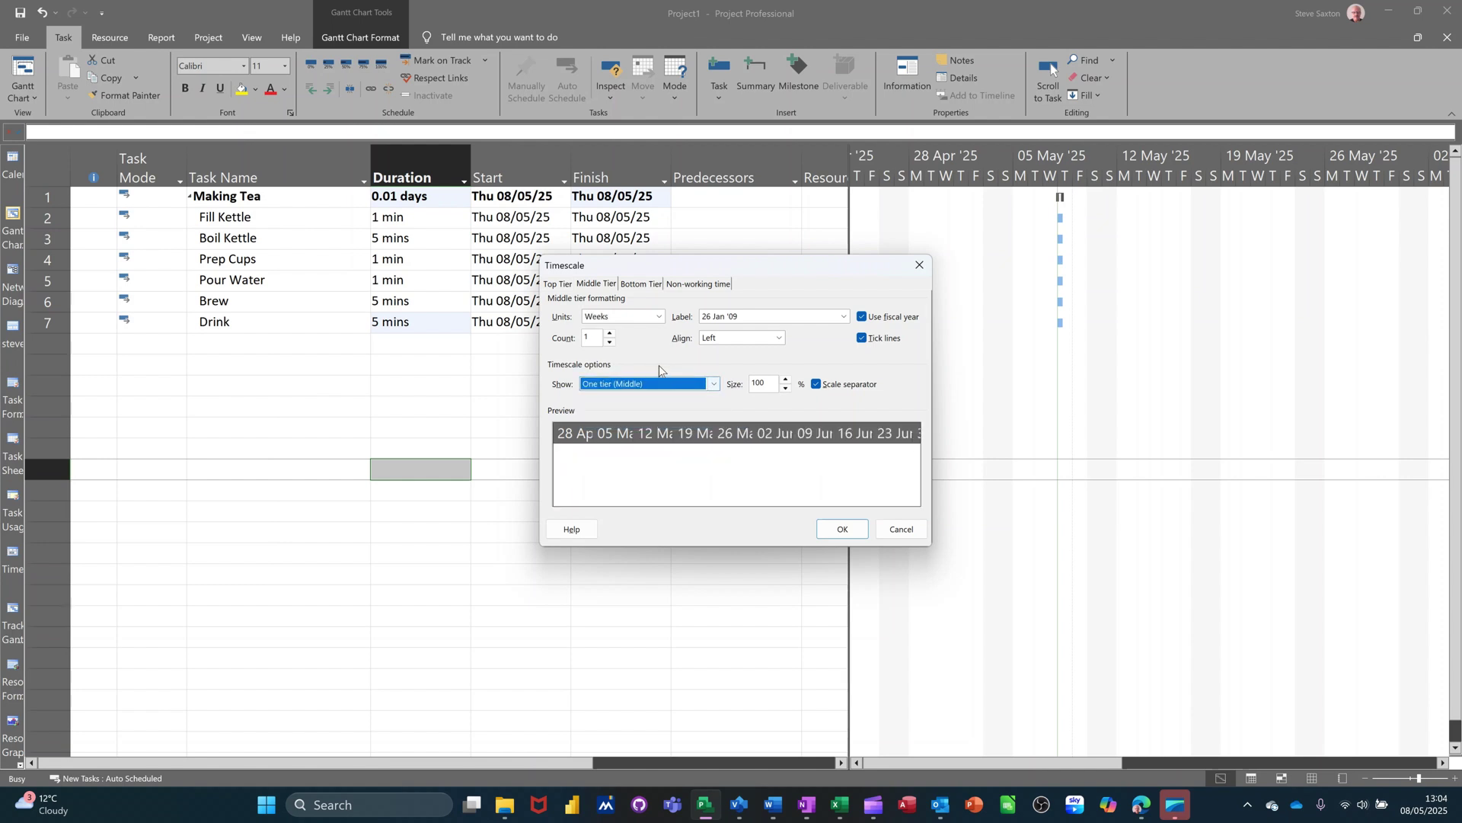
pyautogui.click(659, 318)
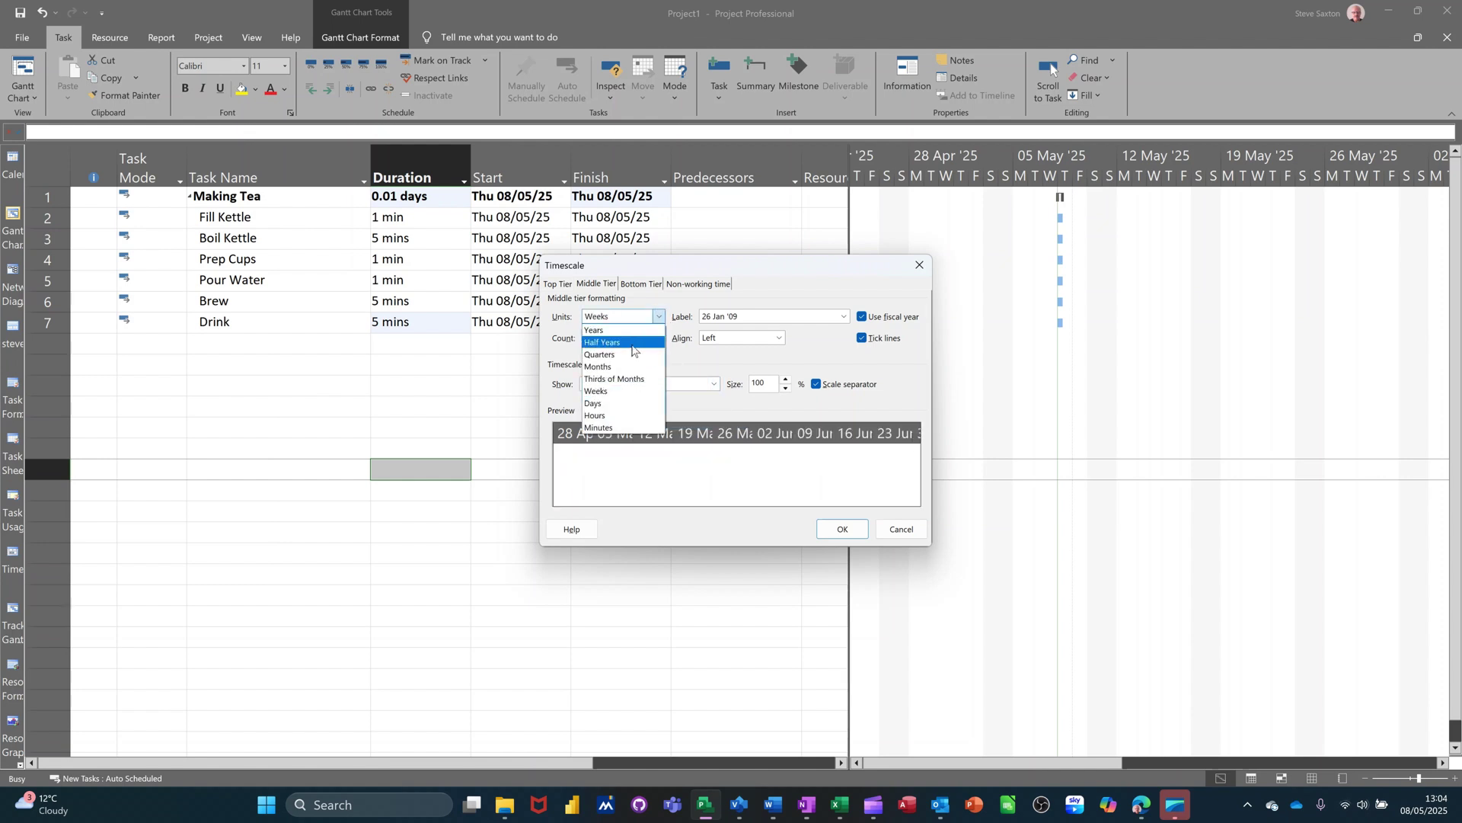
pyautogui.click(602, 429)
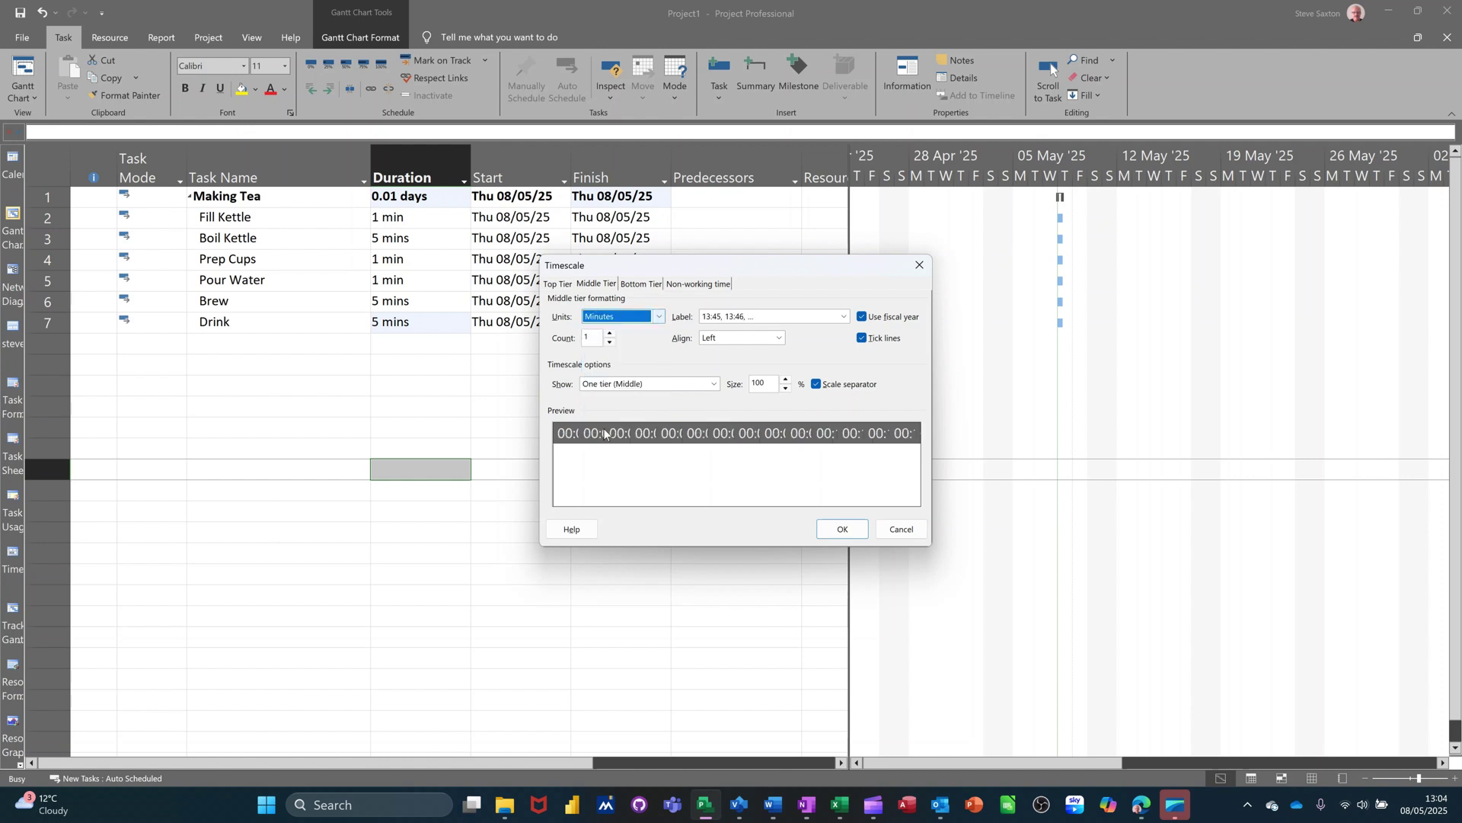
pyautogui.click(830, 535)
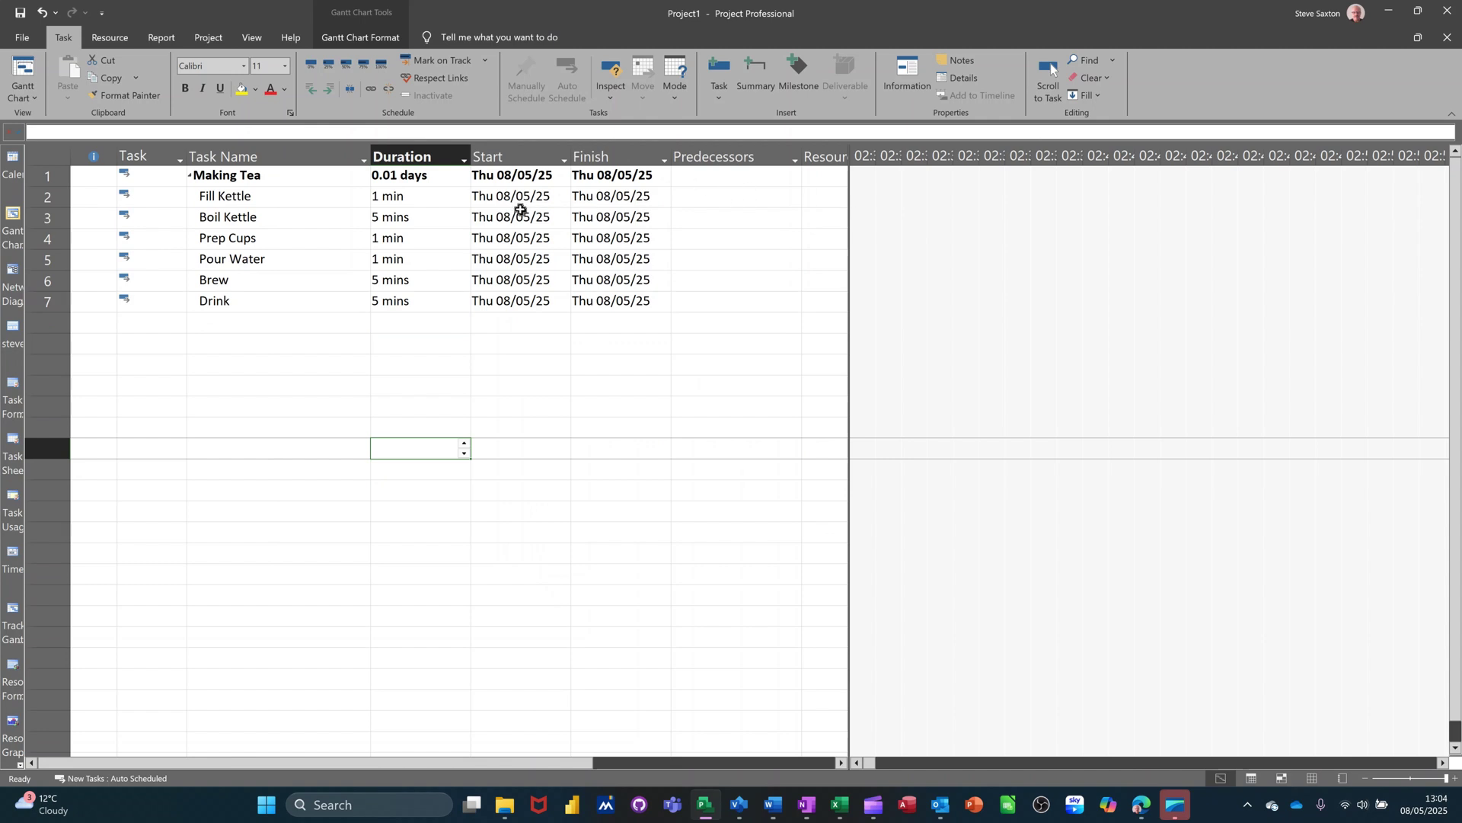
# Set the bar style text so that normal task bars show the task Name on their right side
pyautogui.click(445, 218)
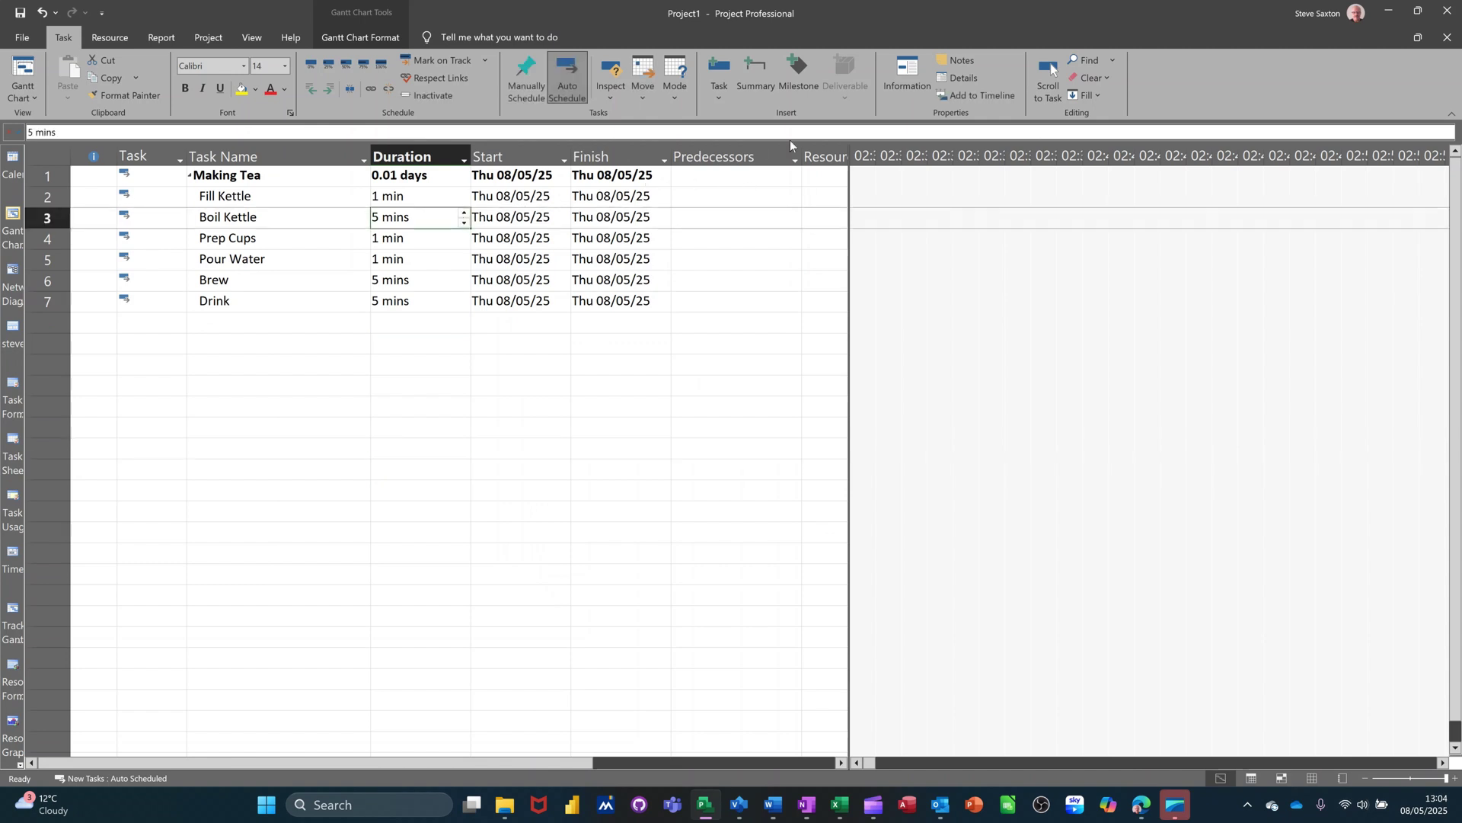
pyautogui.click(1048, 70)
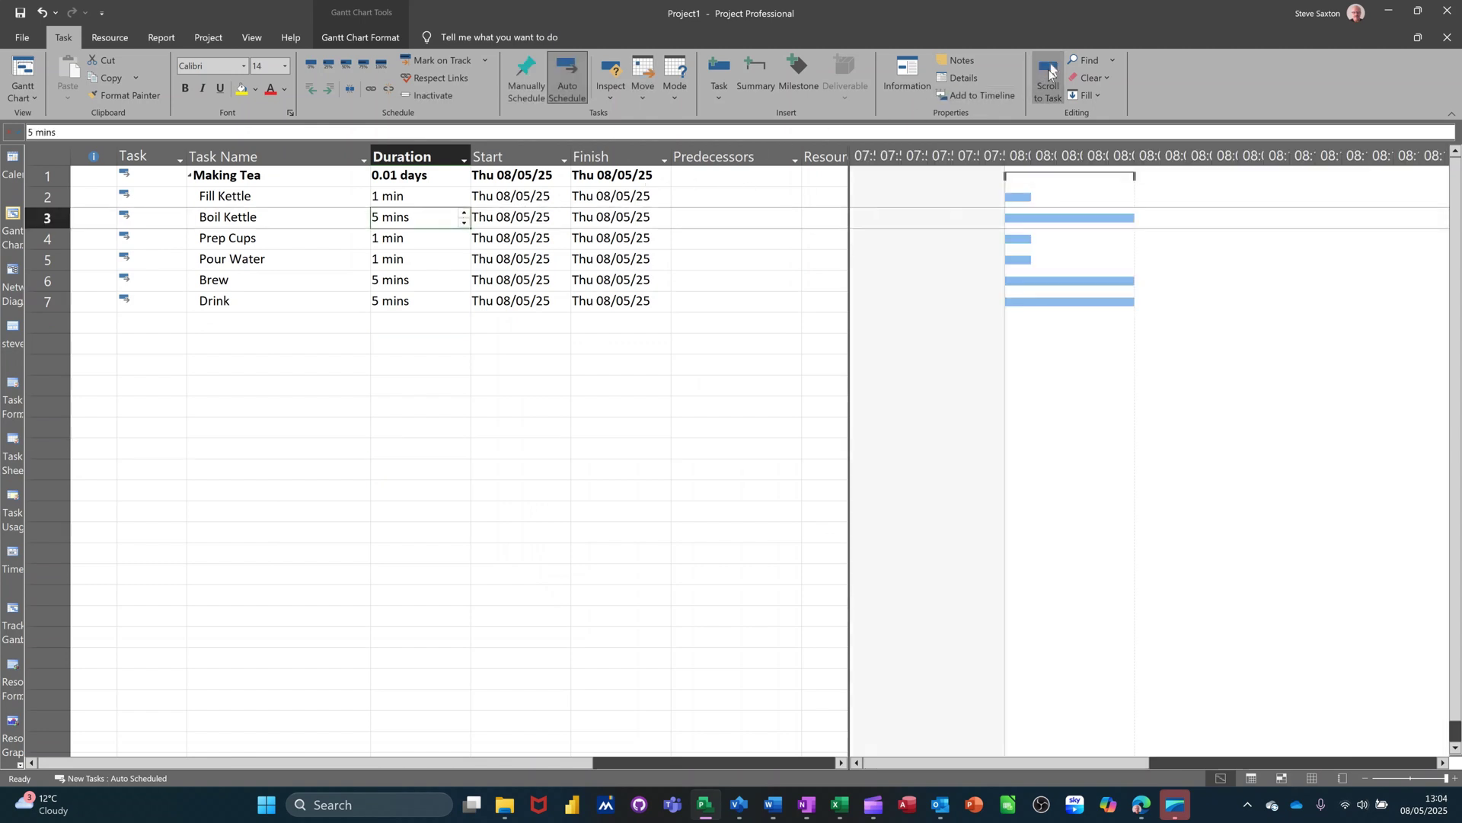
pyautogui.doubleClick(1052, 361)
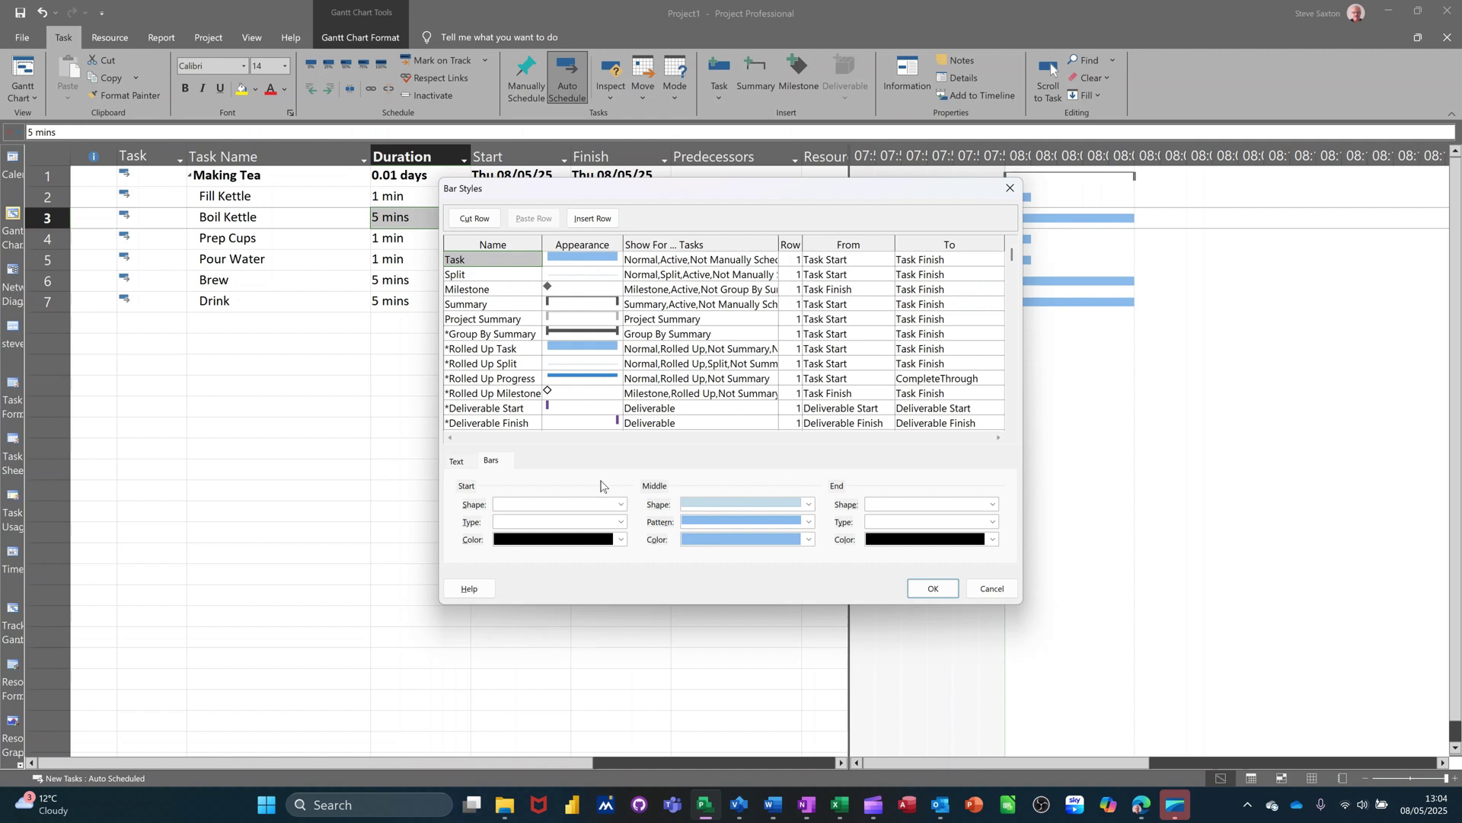
pyautogui.click(457, 462)
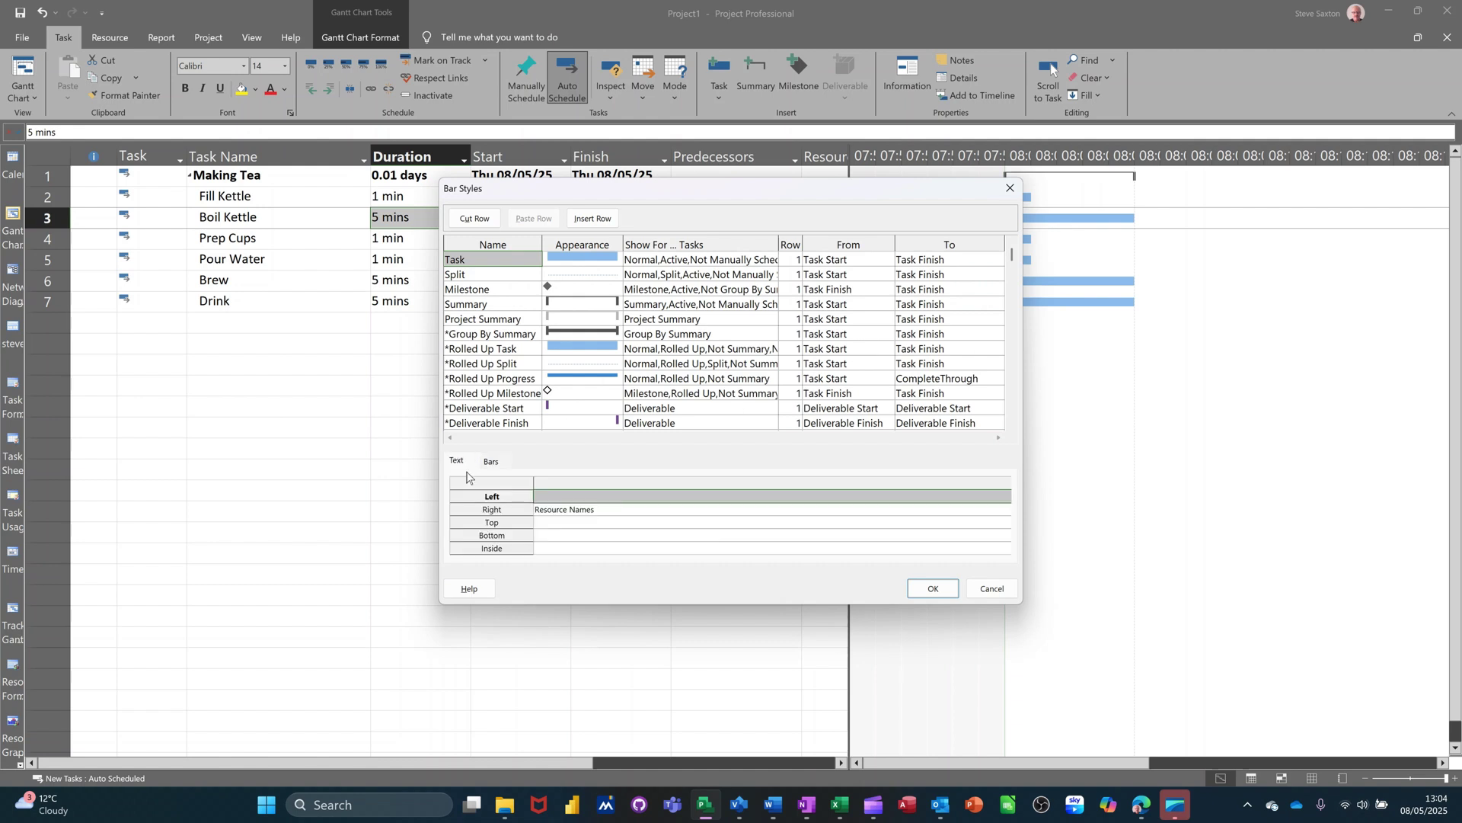
pyautogui.click(559, 511)
pyautogui.write('N')
pyautogui.click(933, 590)
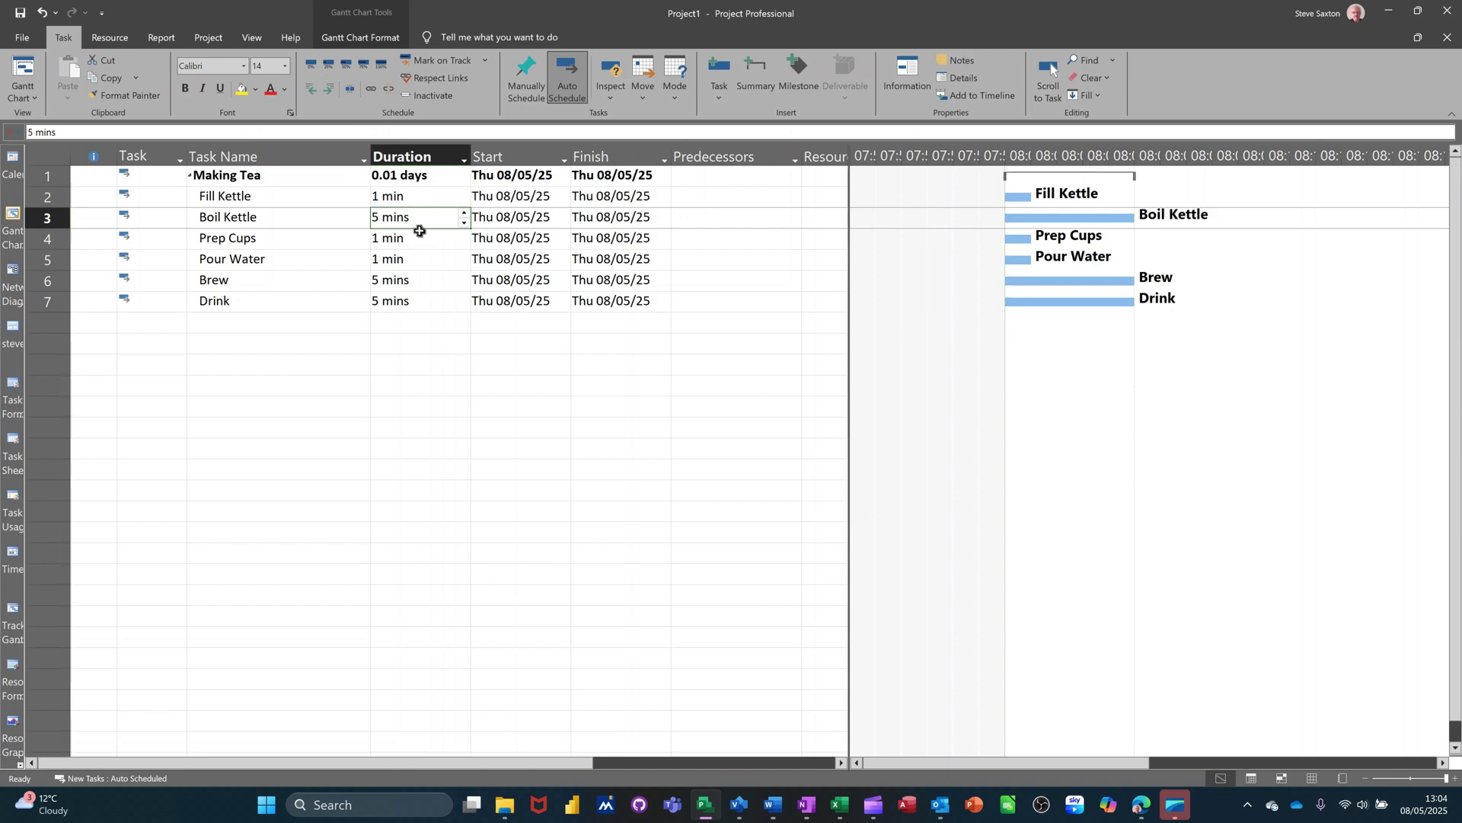
# Set the project's scheduling options so that durations are entered in Minutes
pyautogui.click(31, 41)
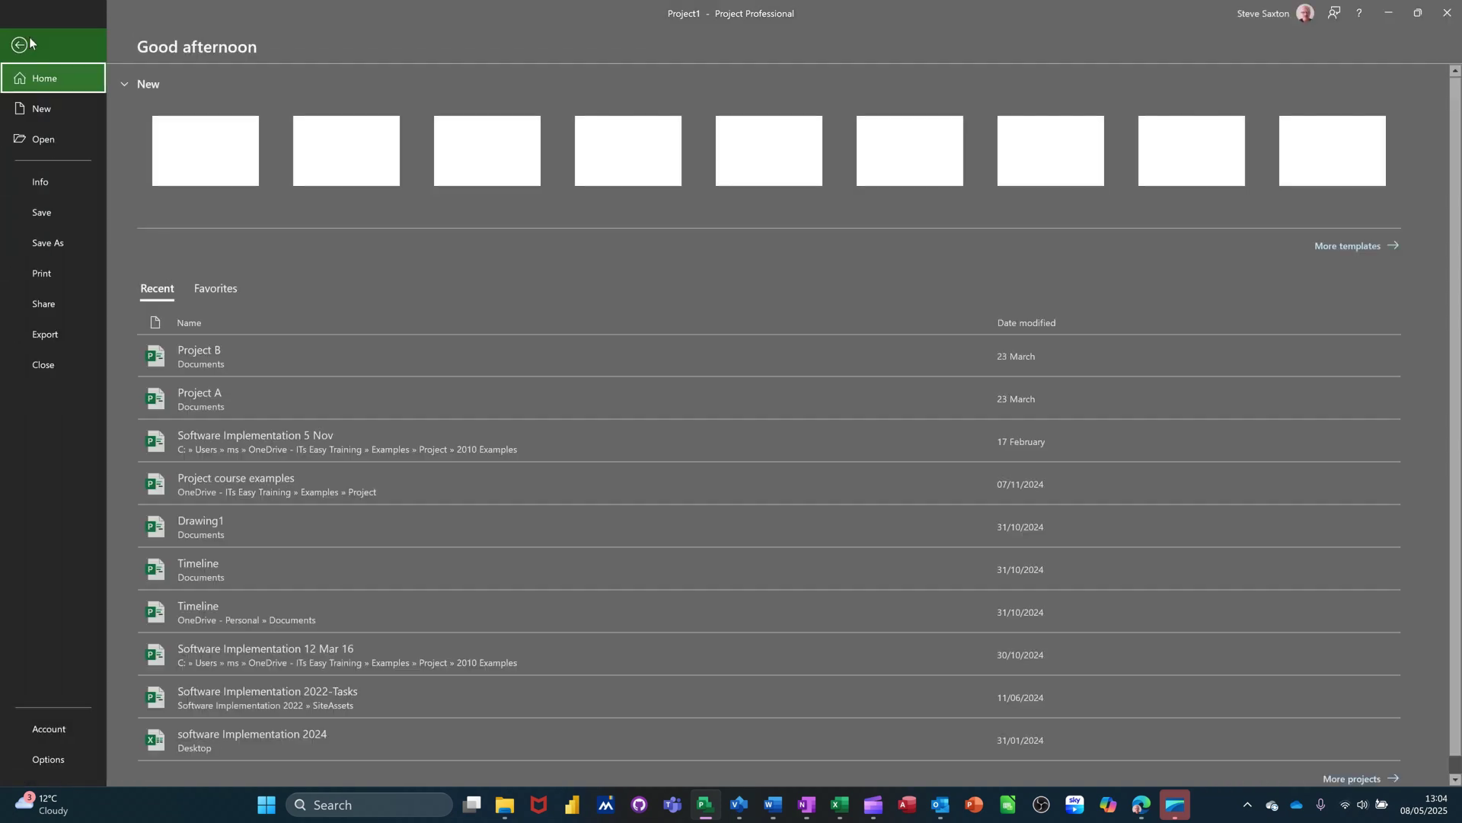
pyautogui.click(47, 761)
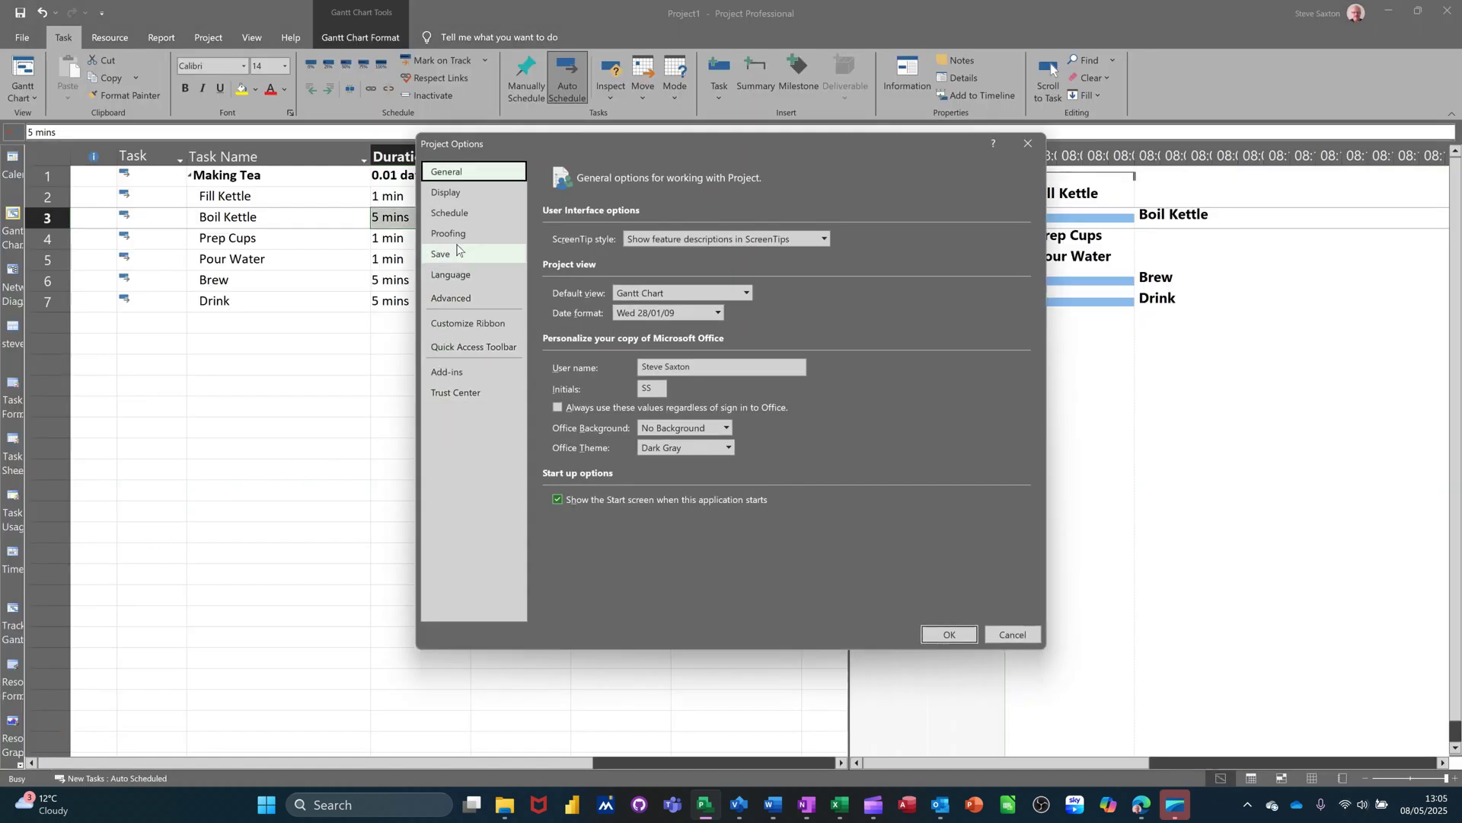
pyautogui.click(460, 220)
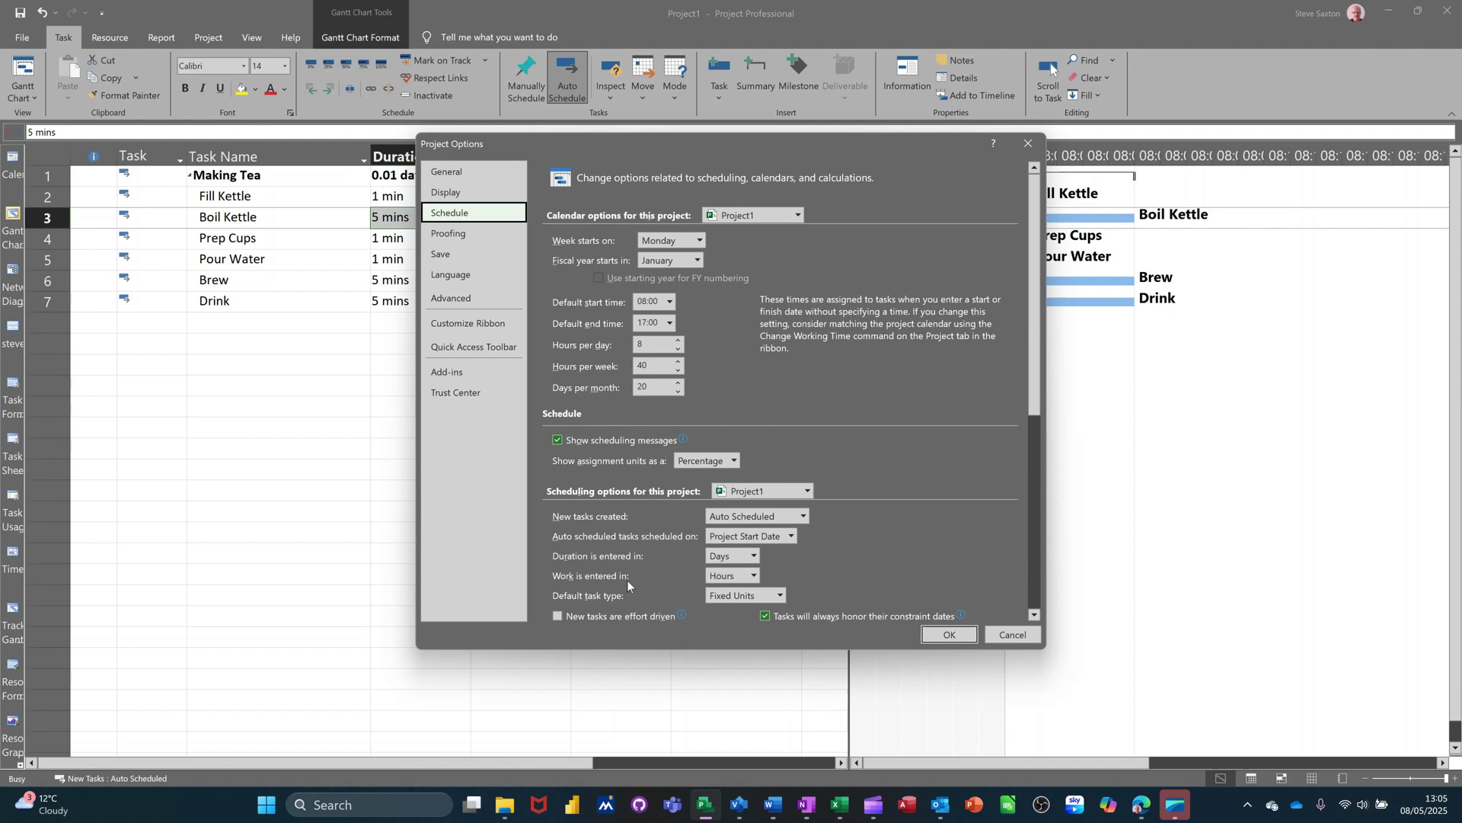
pyautogui.click(753, 557)
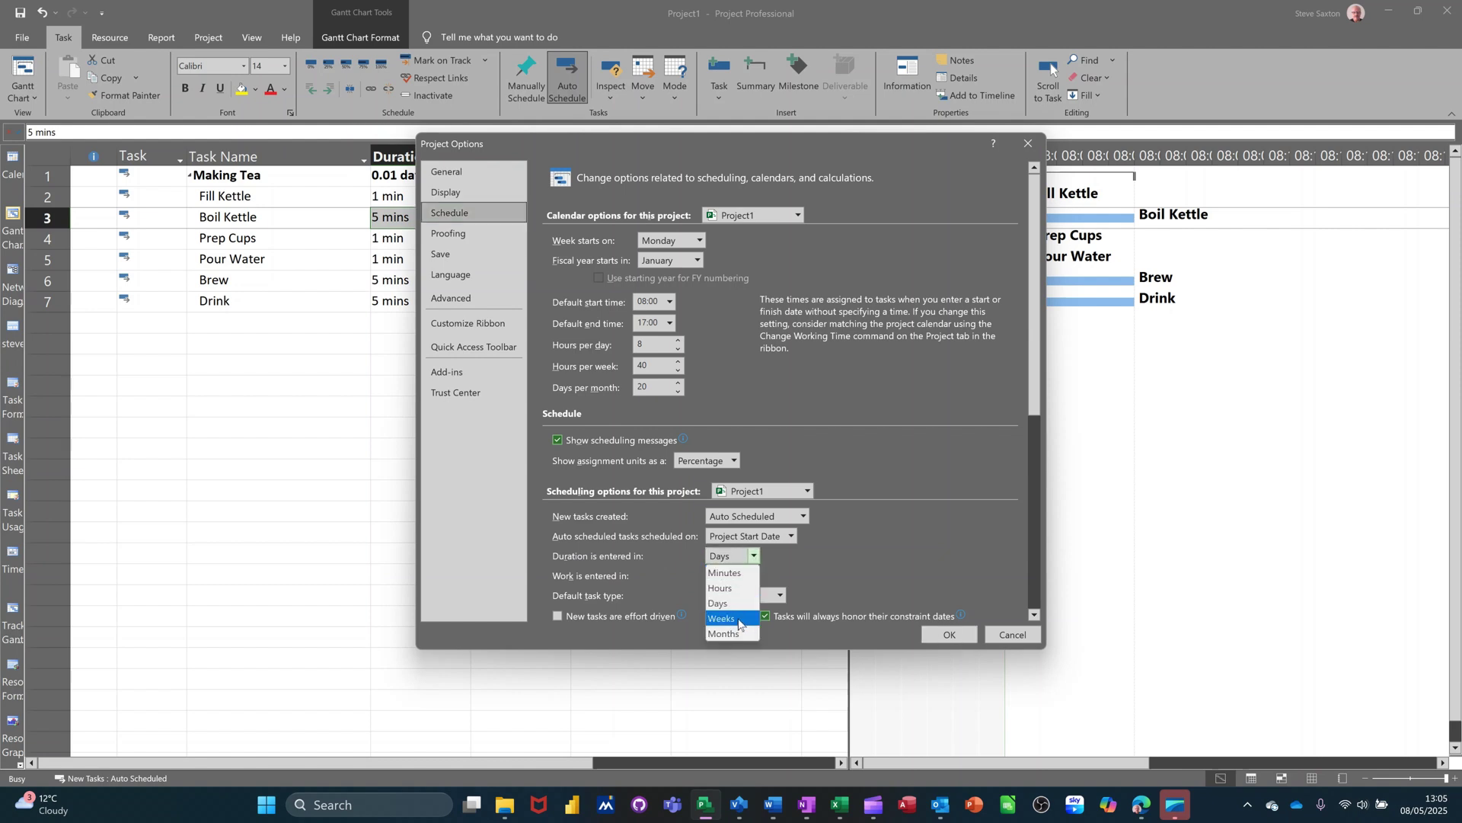
pyautogui.click(727, 573)
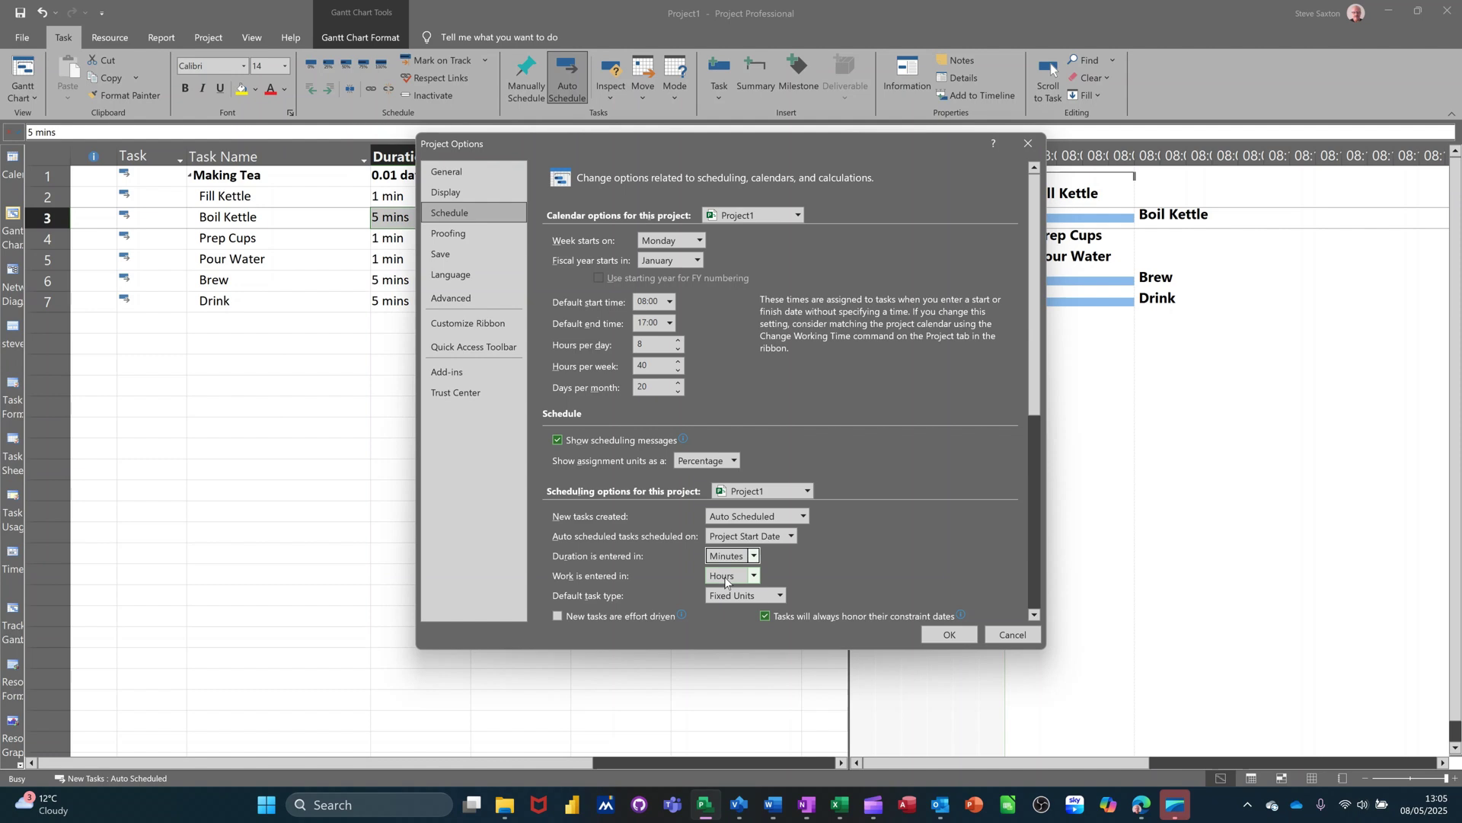
pyautogui.click(930, 635)
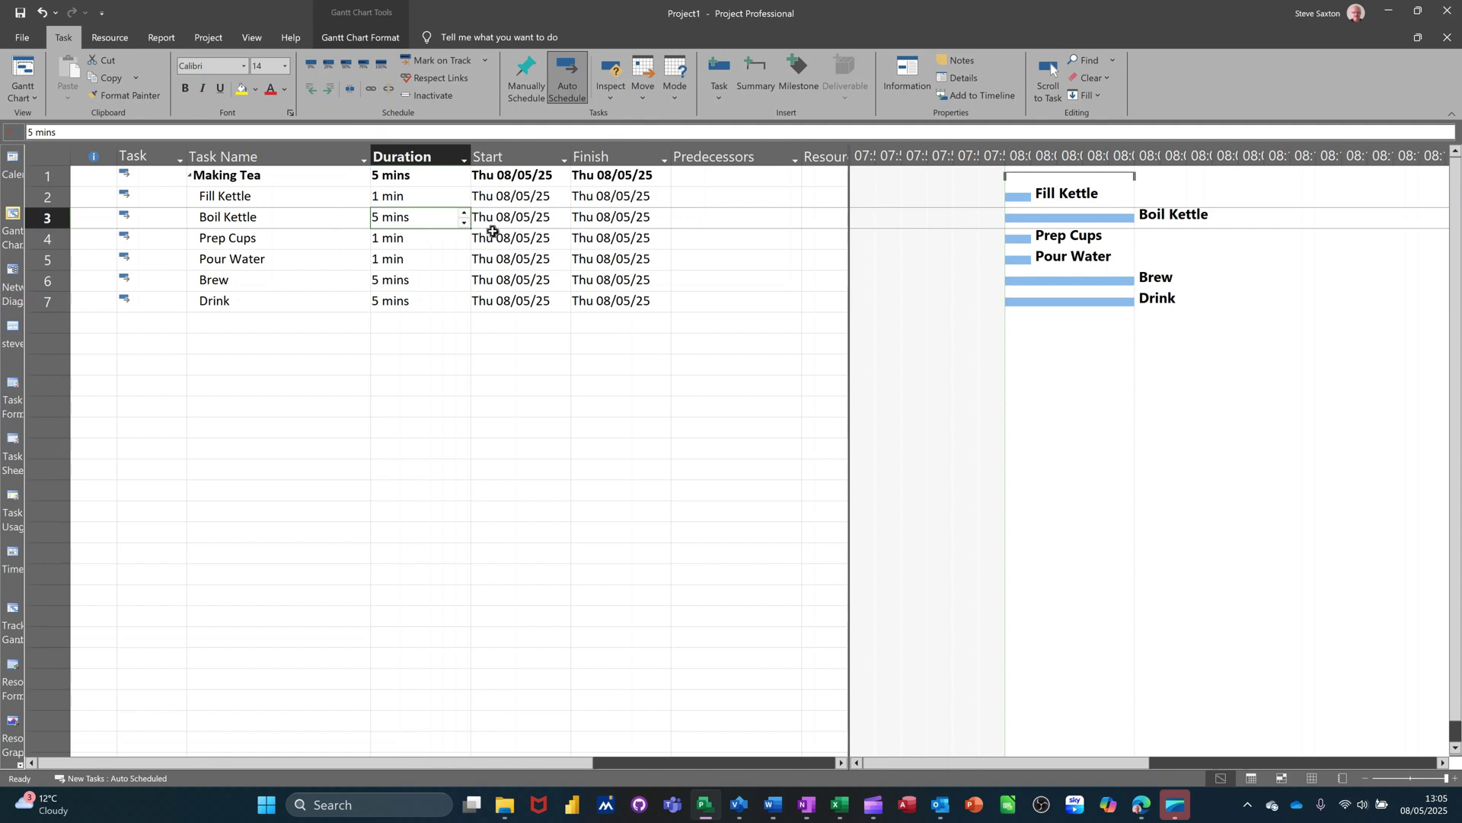
# Enter predecessor 2 for Boil Kettle and predecessor 3 for Prep Cups
pyautogui.click(696, 221)
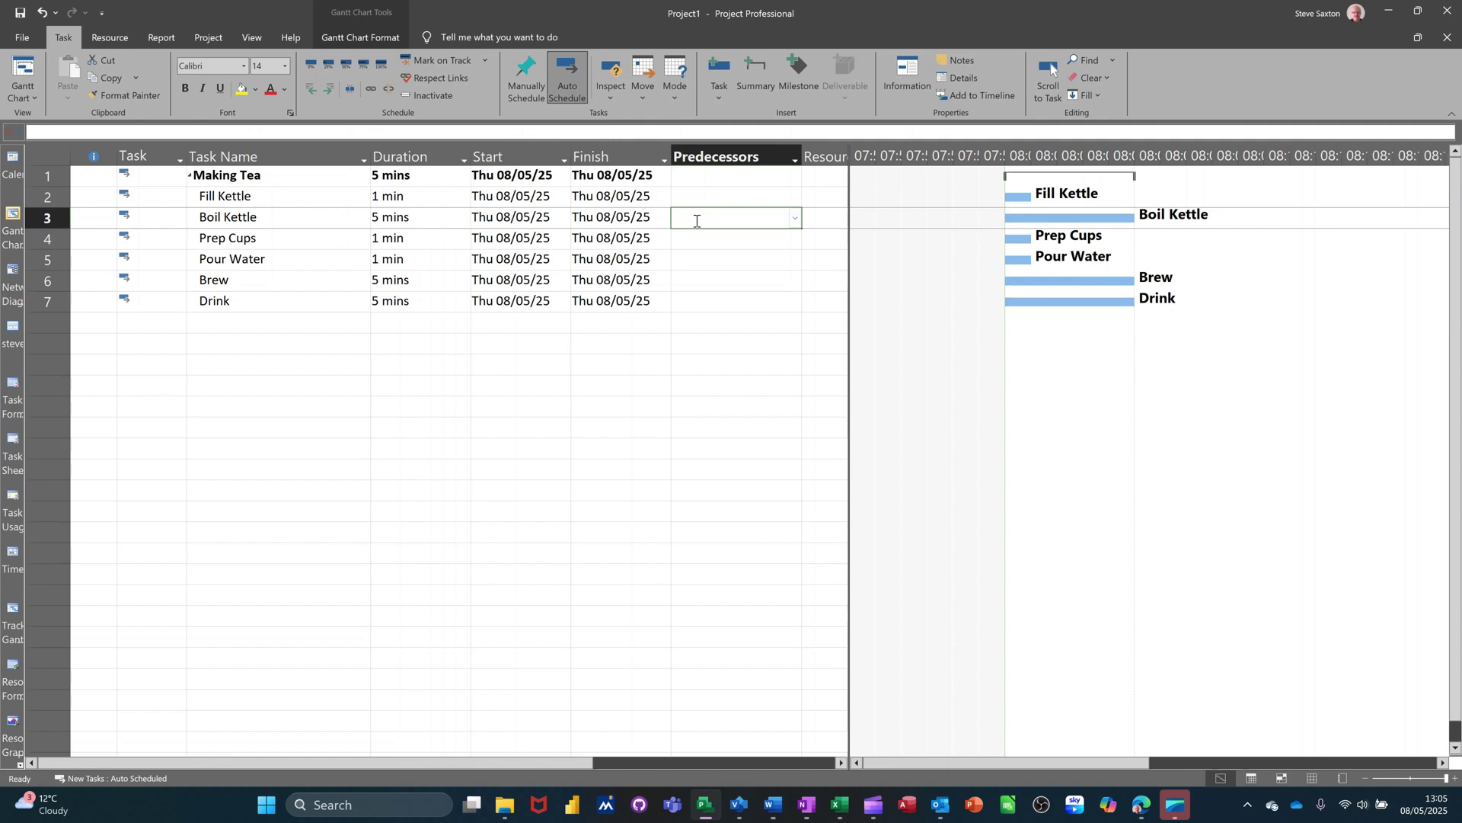
pyautogui.press('Return')
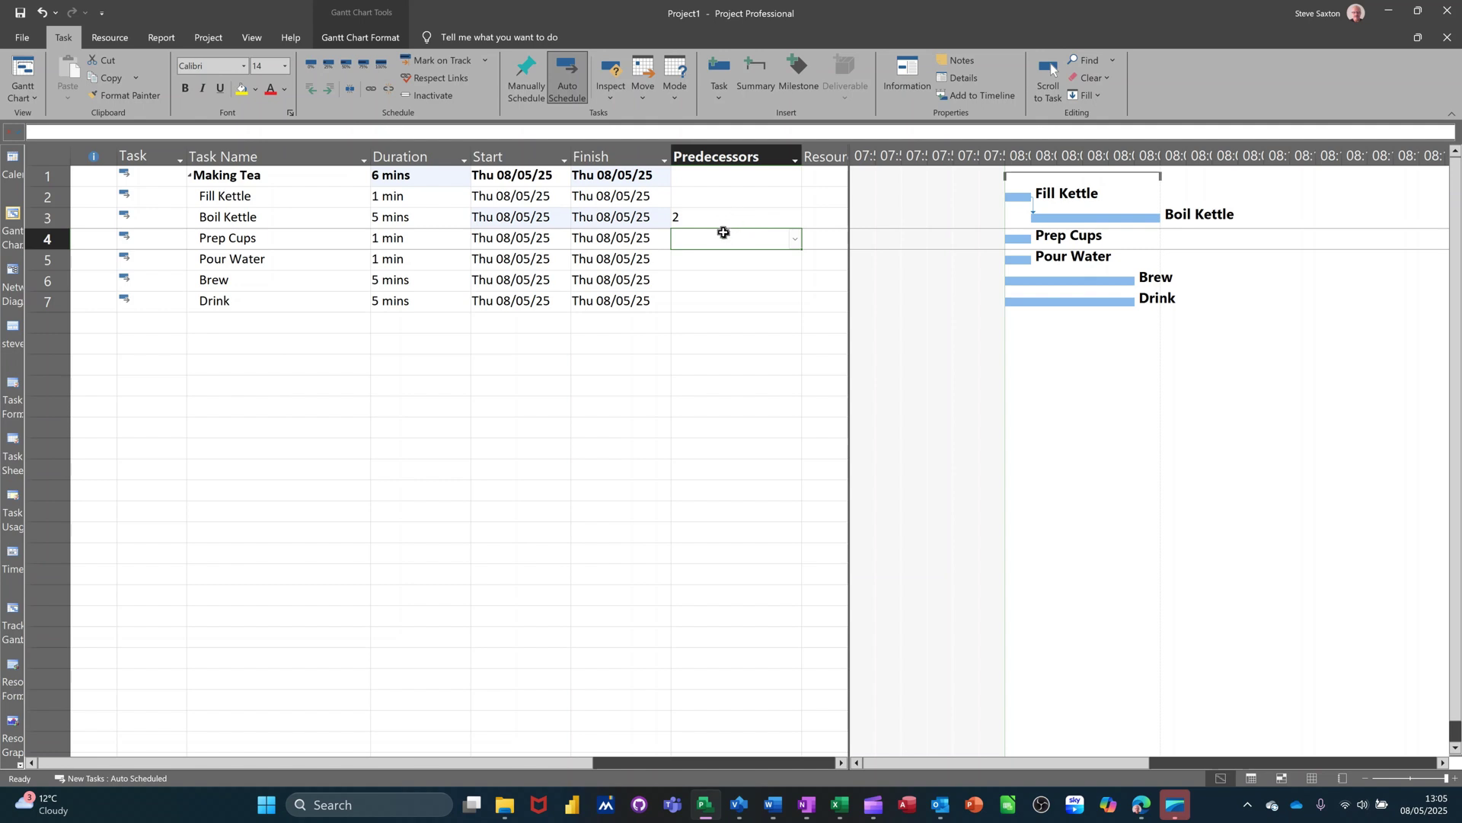
pyautogui.write('3')
pyautogui.click(731, 273)
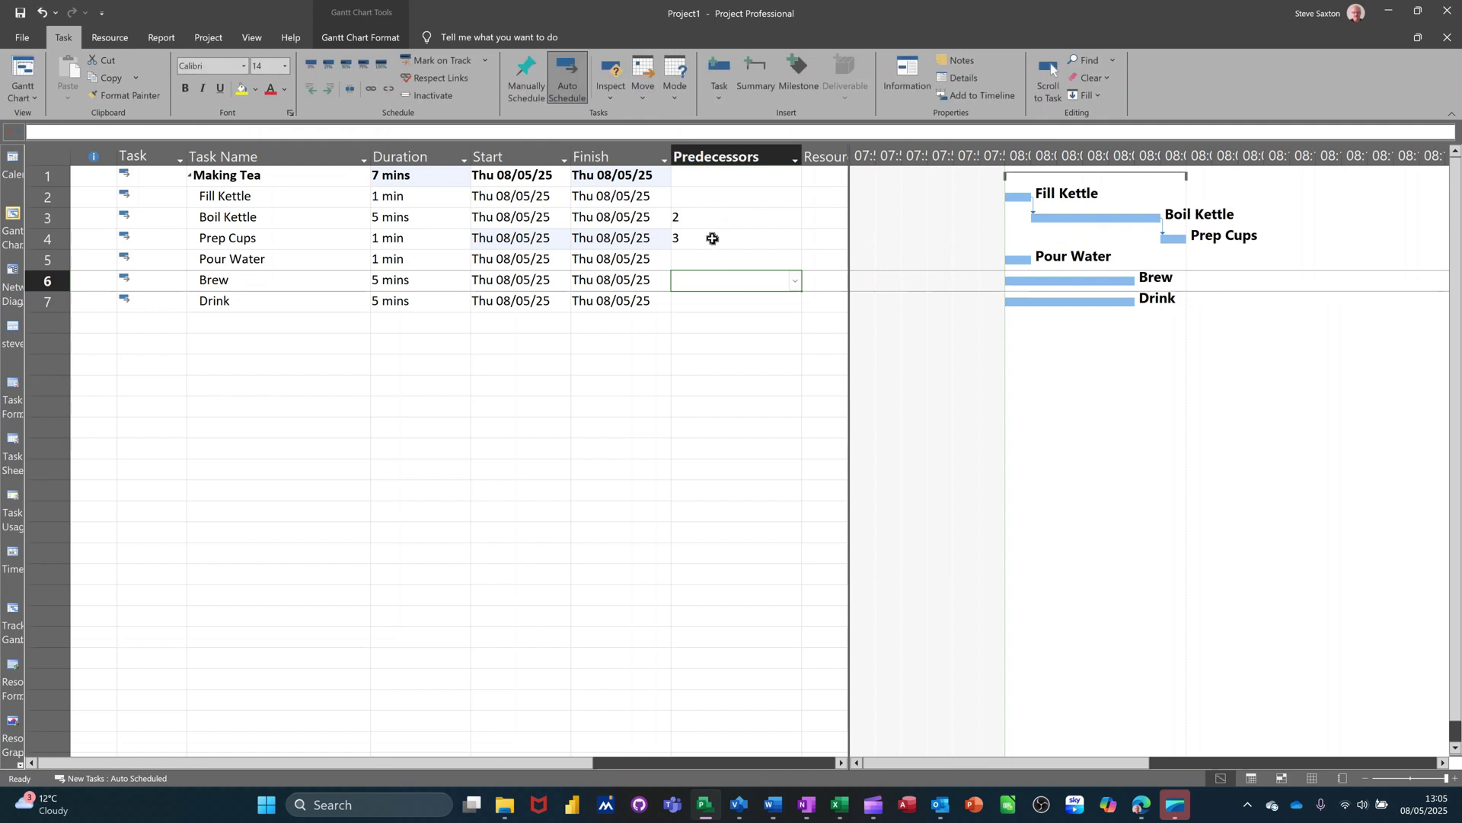
# Change the Prep Cups predecessor to a finish-to-start link with a 4-minute lead, 3fs-4m
pyautogui.click(713, 239)
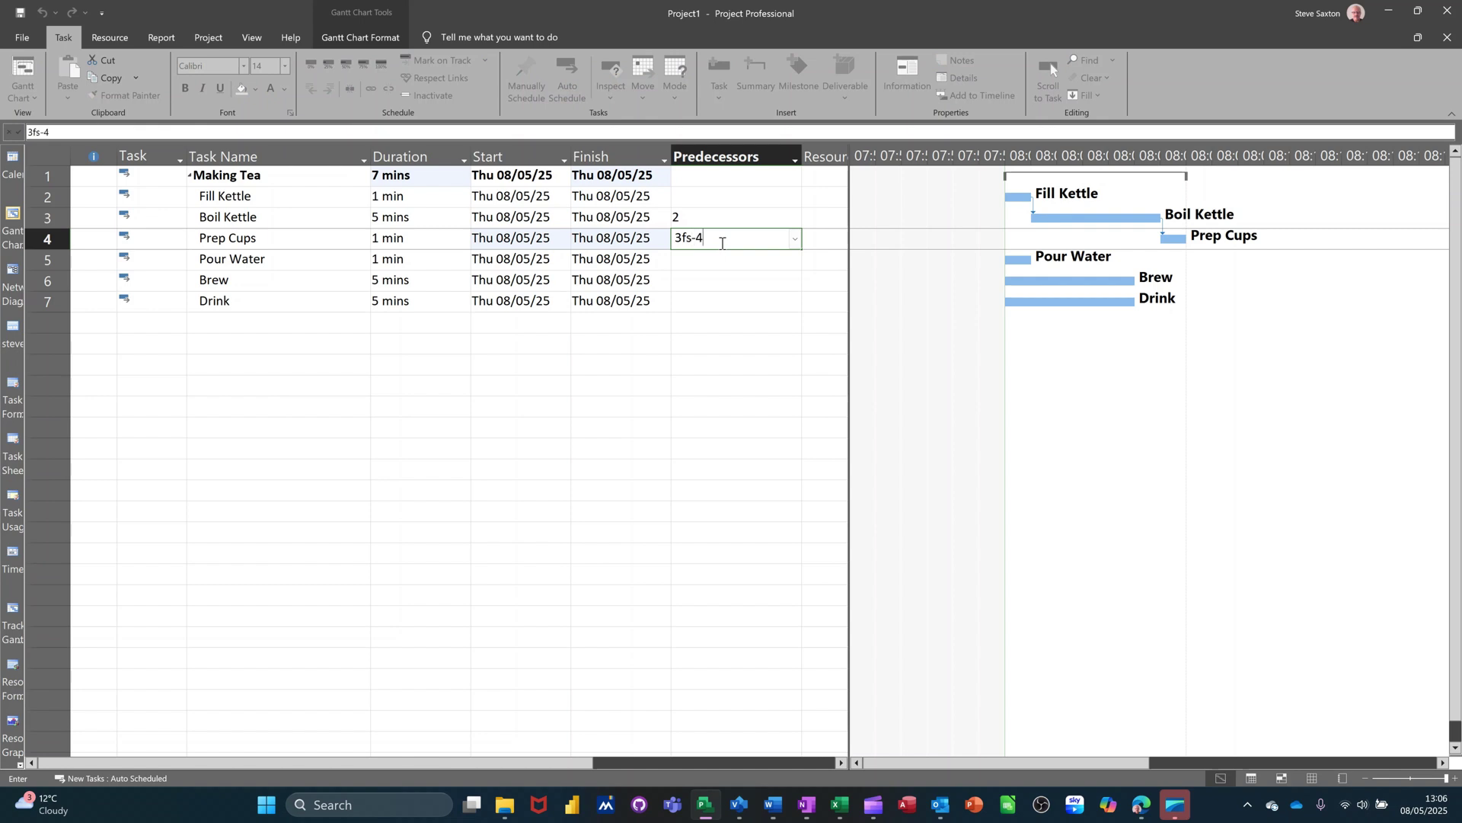
pyautogui.write('m')
pyautogui.press('Return')
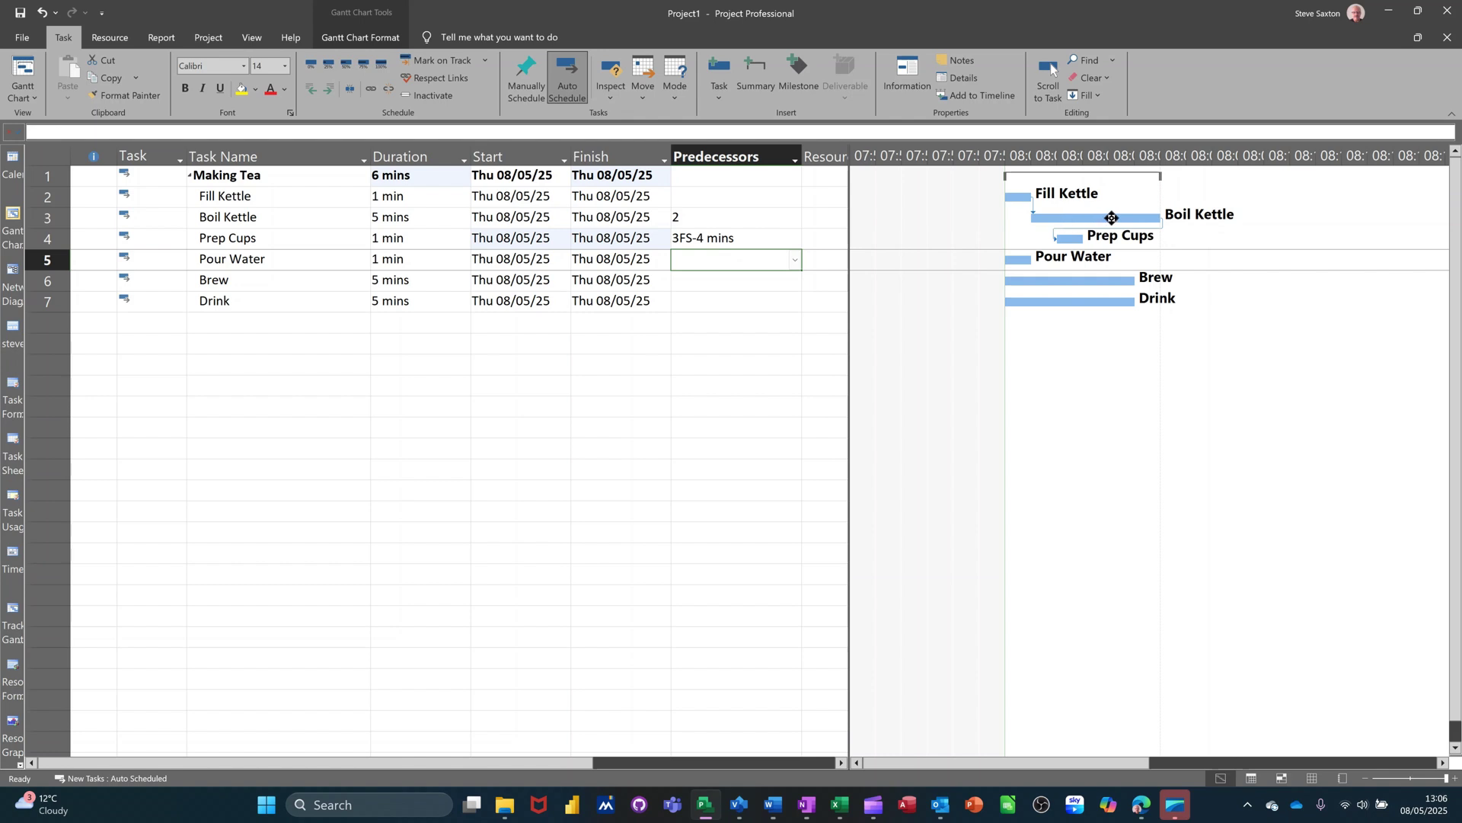
# Replace the Prep Cups predecessor with a start-to-start link with a 1-minute lag, 3ss+1m
pyautogui.click(725, 237)
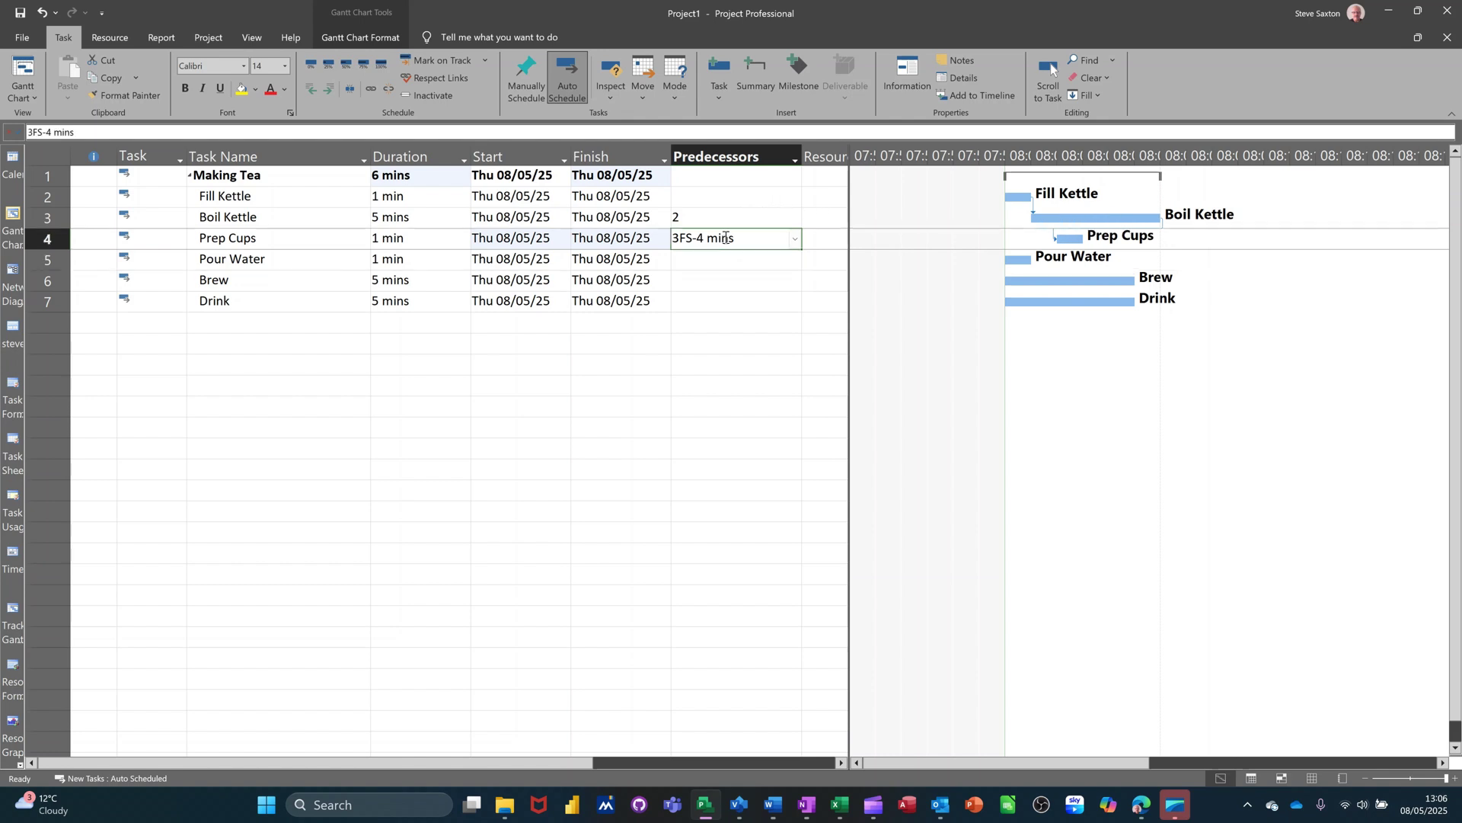
pyautogui.press('Delete')
pyautogui.write('3ss')
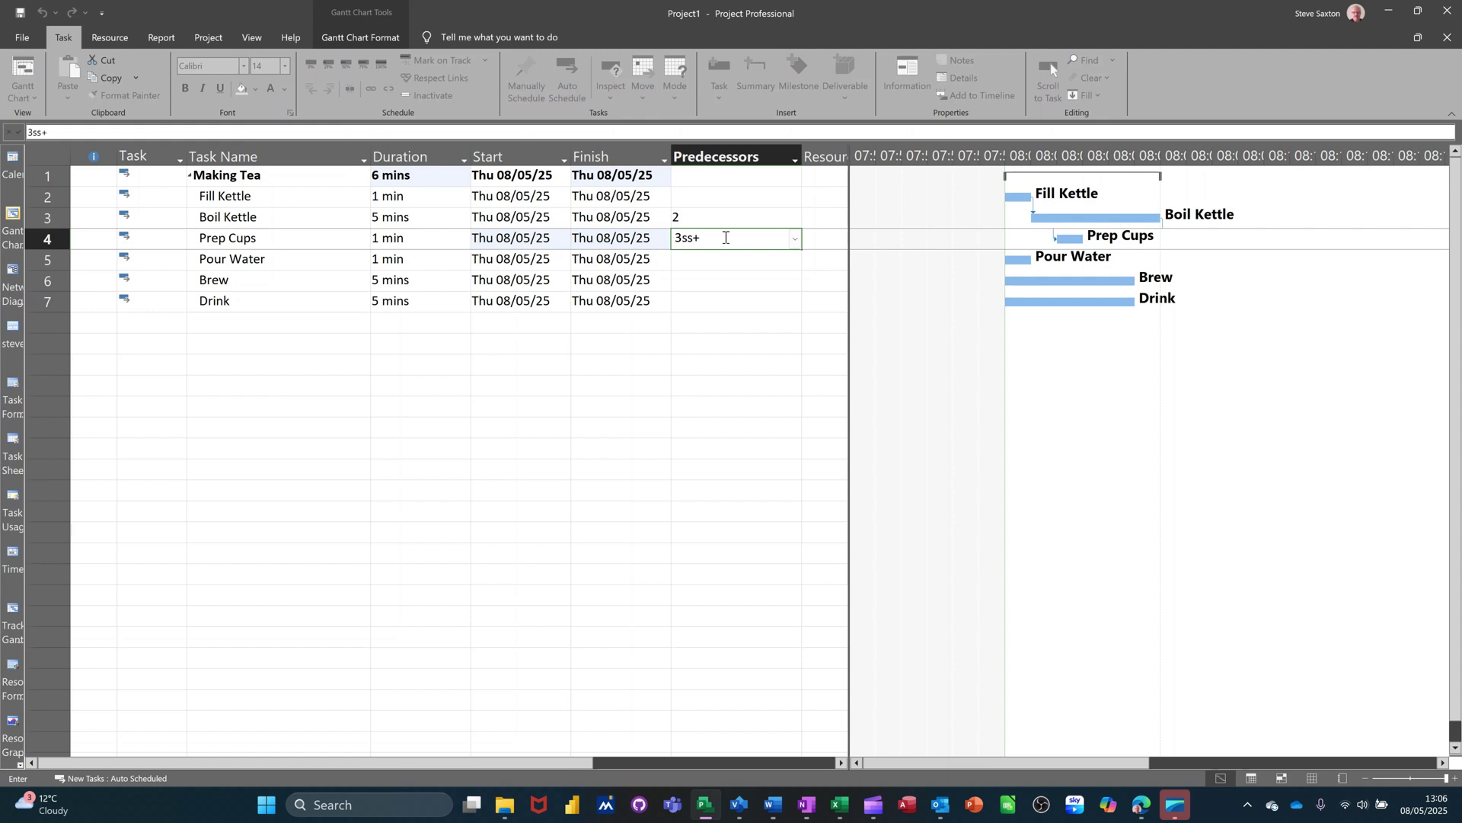
pyautogui.write('+1m')
pyautogui.press('Return')
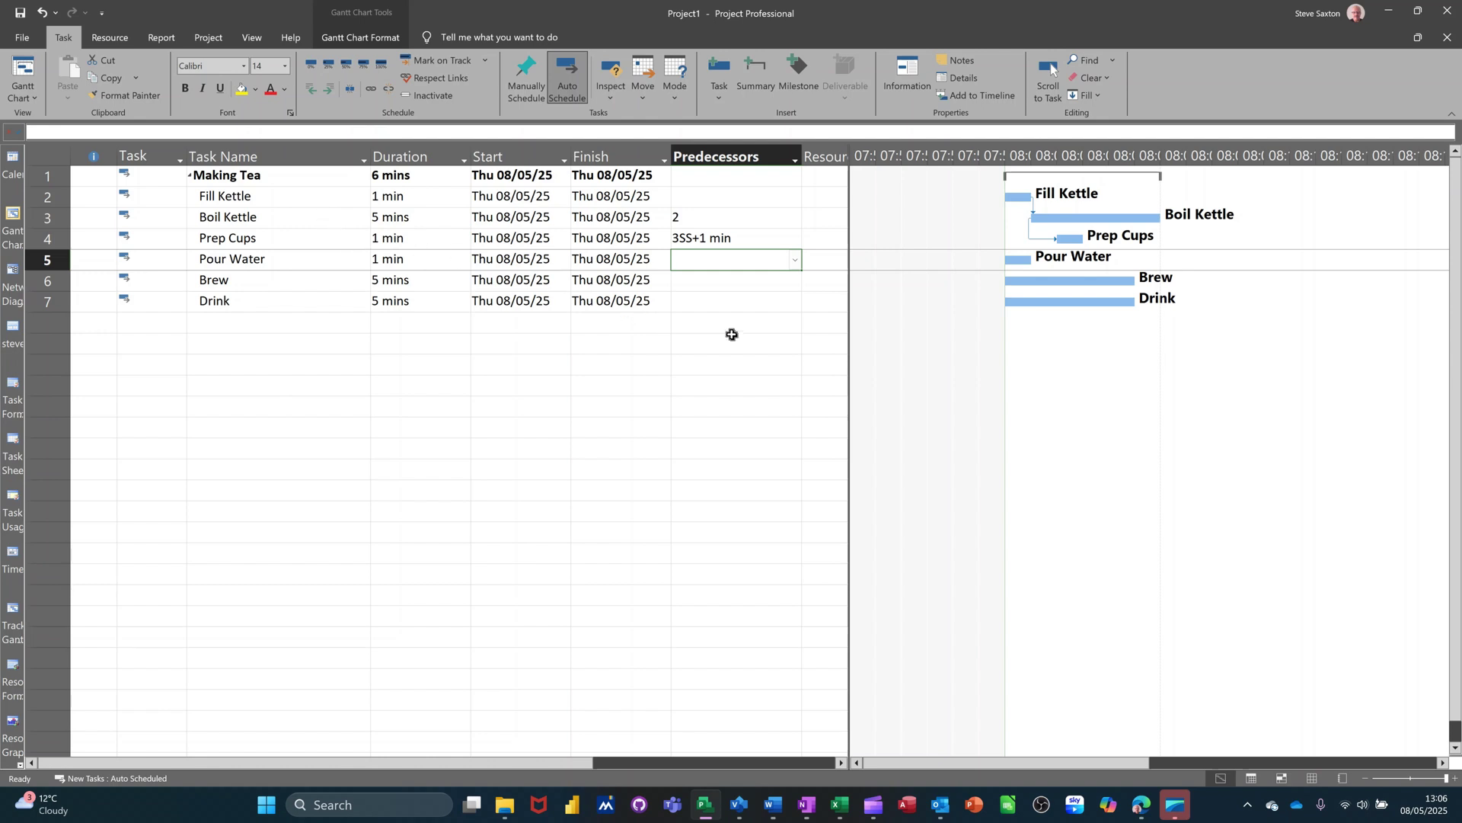
# Enter predecessors 3,4 for Pour Water, 5 for Brew and 6 for Drink
pyautogui.write(',4')
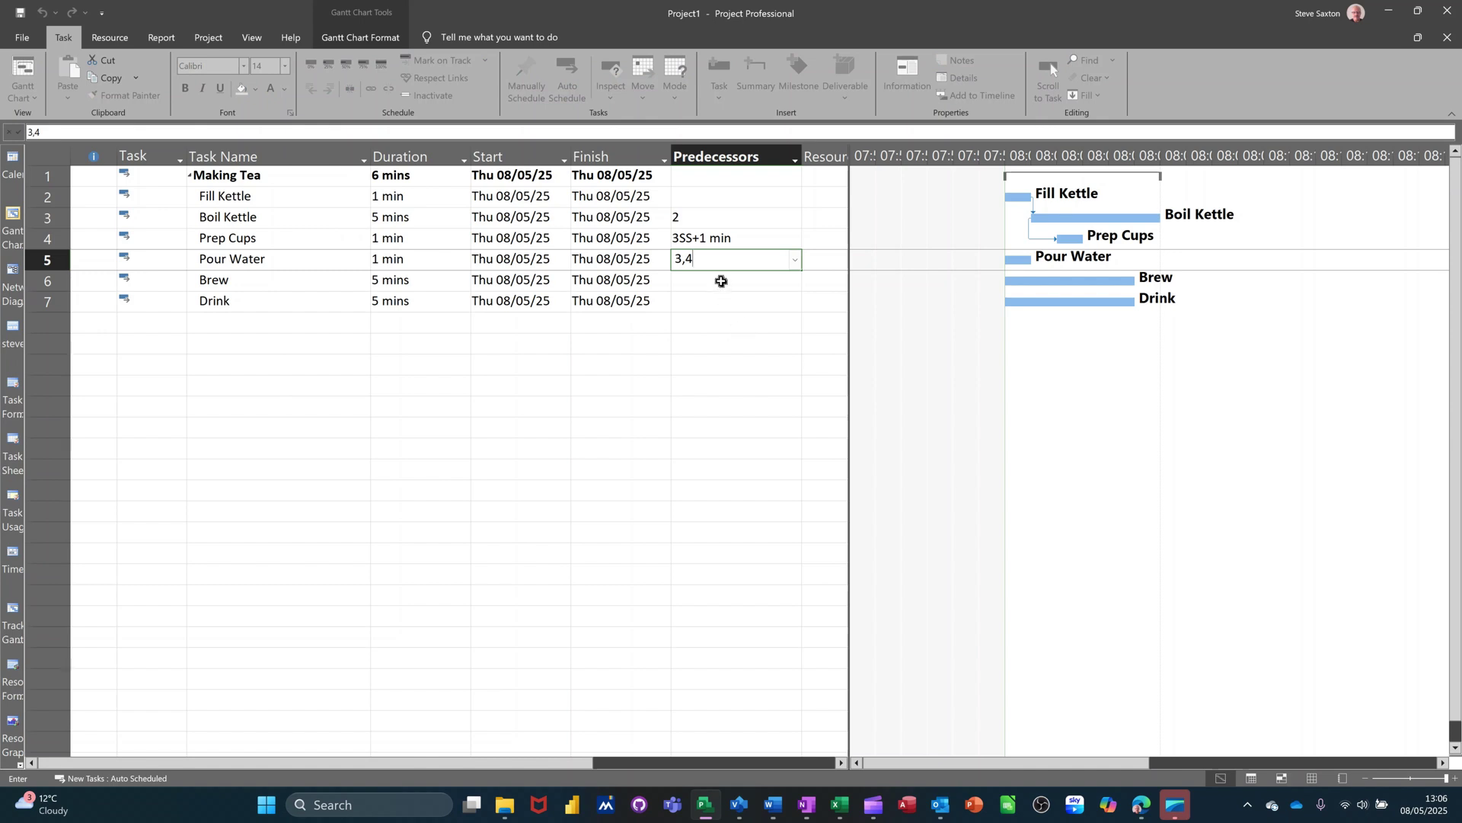
pyautogui.click(721, 281)
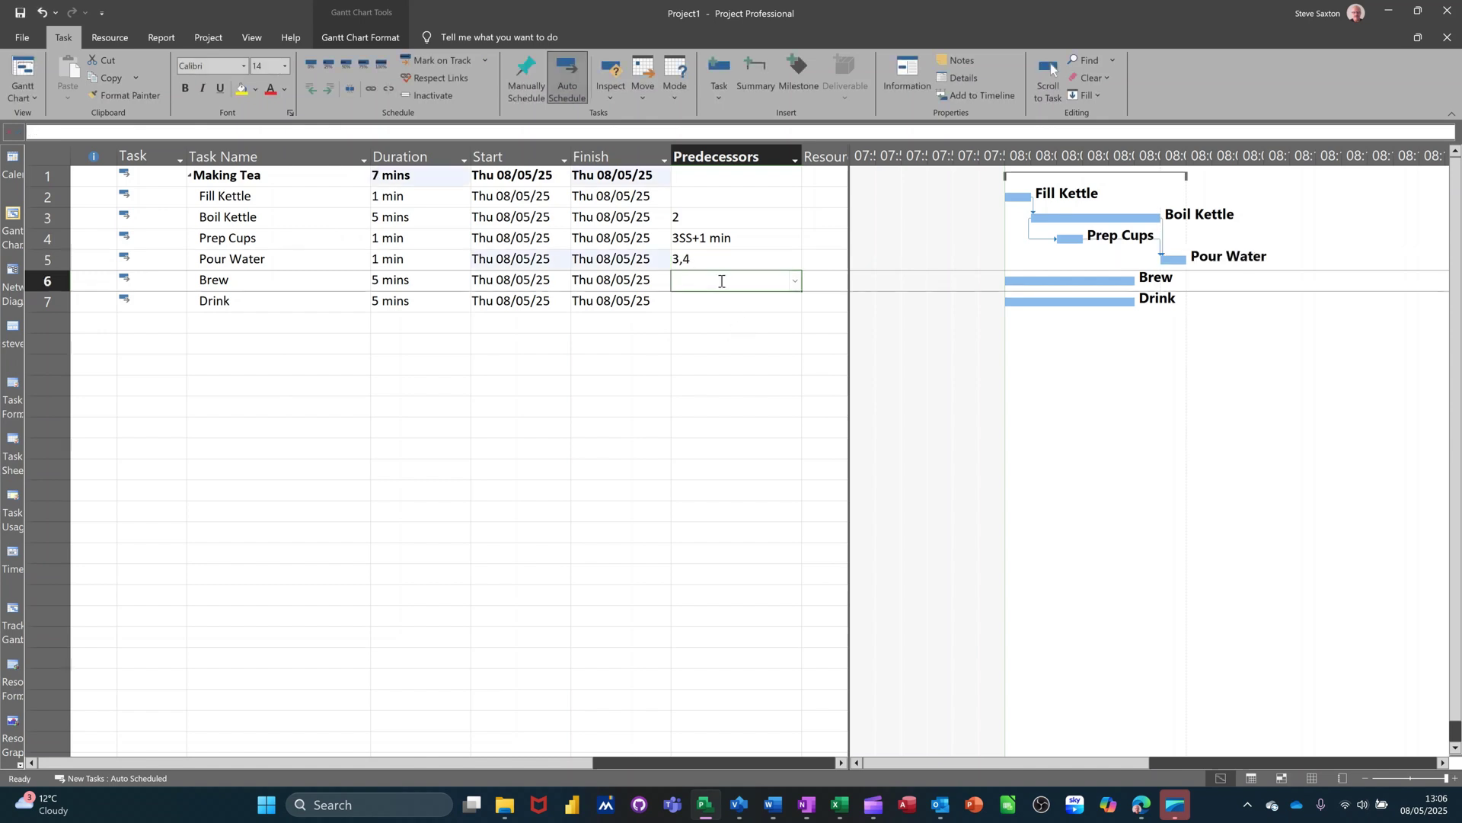
pyautogui.write('5')
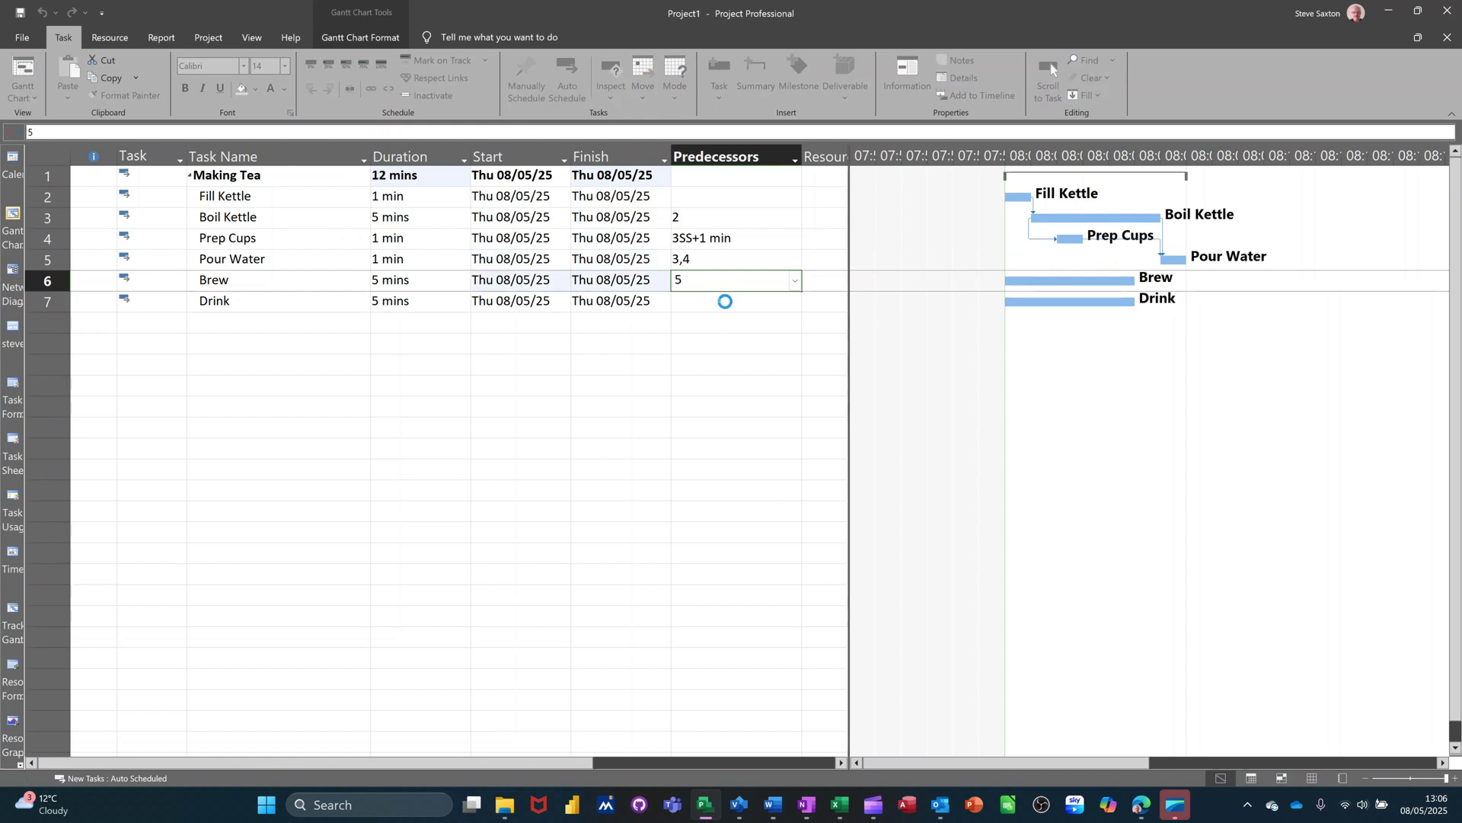
pyautogui.click(726, 302)
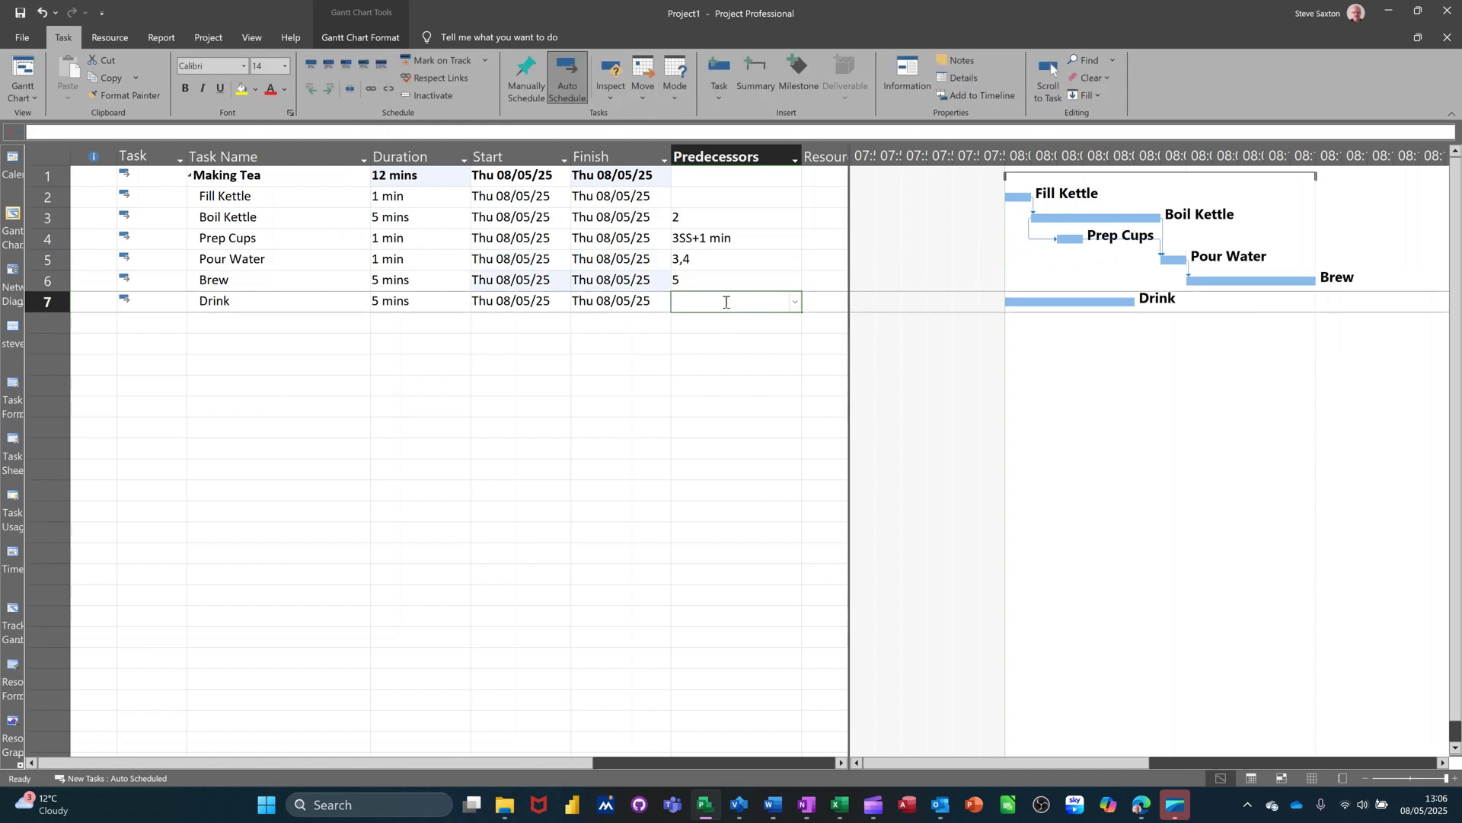
pyautogui.write('6')
pyautogui.click(709, 317)
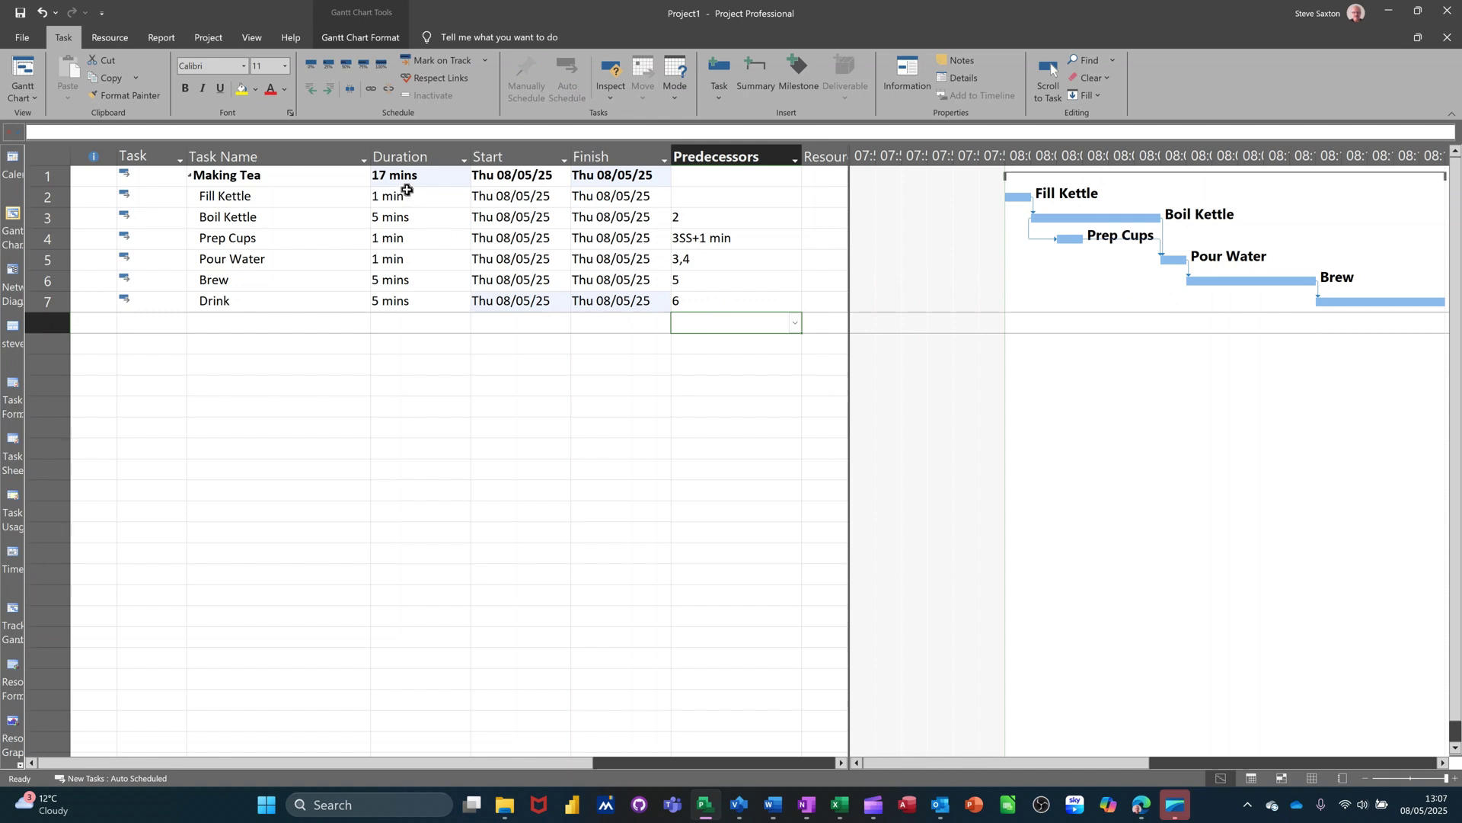
# Highlight the critical tasks in the Gantt chart
pyautogui.moveTo(957, 768); pyautogui.dragTo(1023, 761)
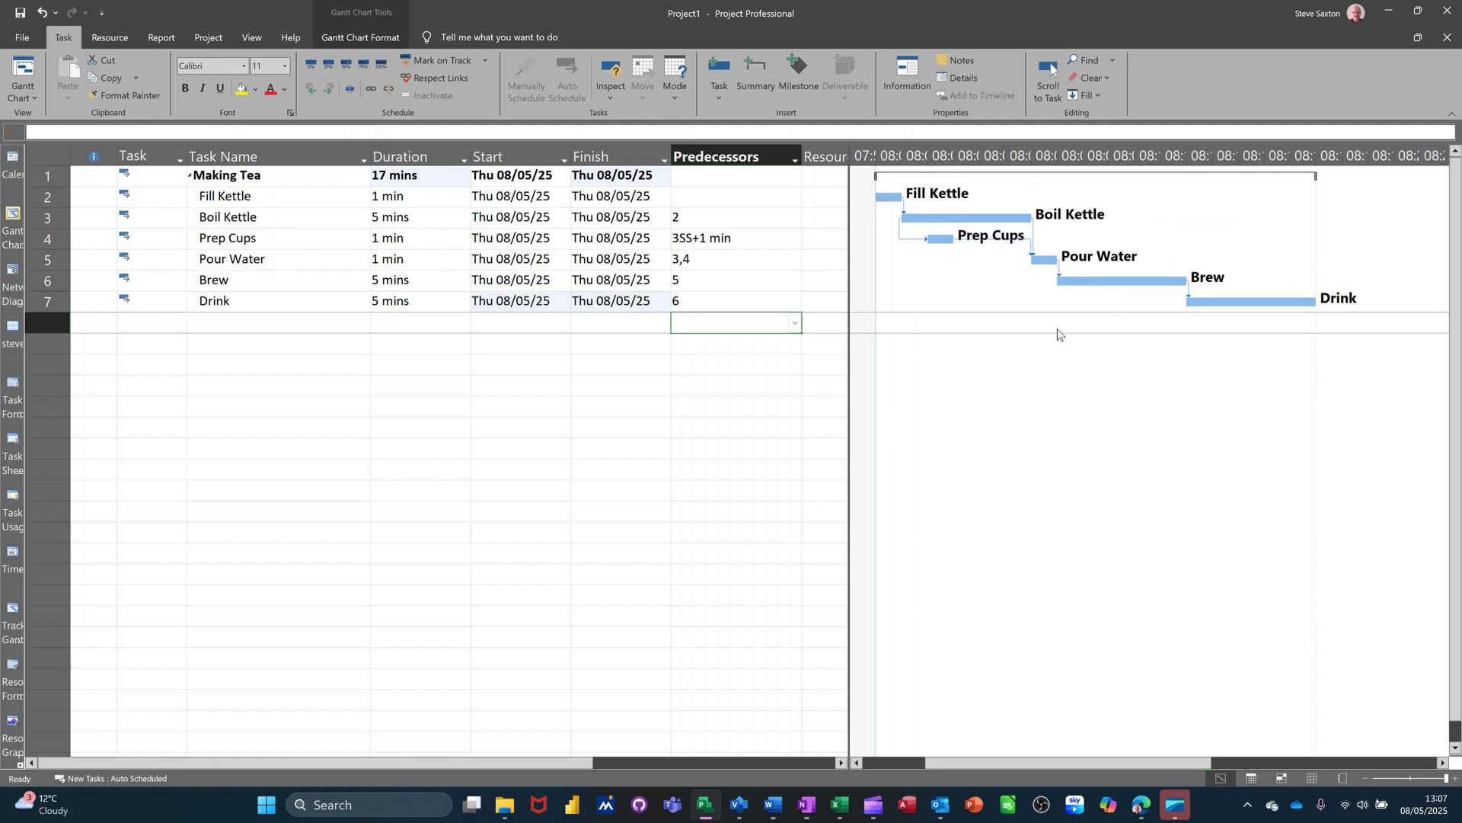
pyautogui.click(357, 45)
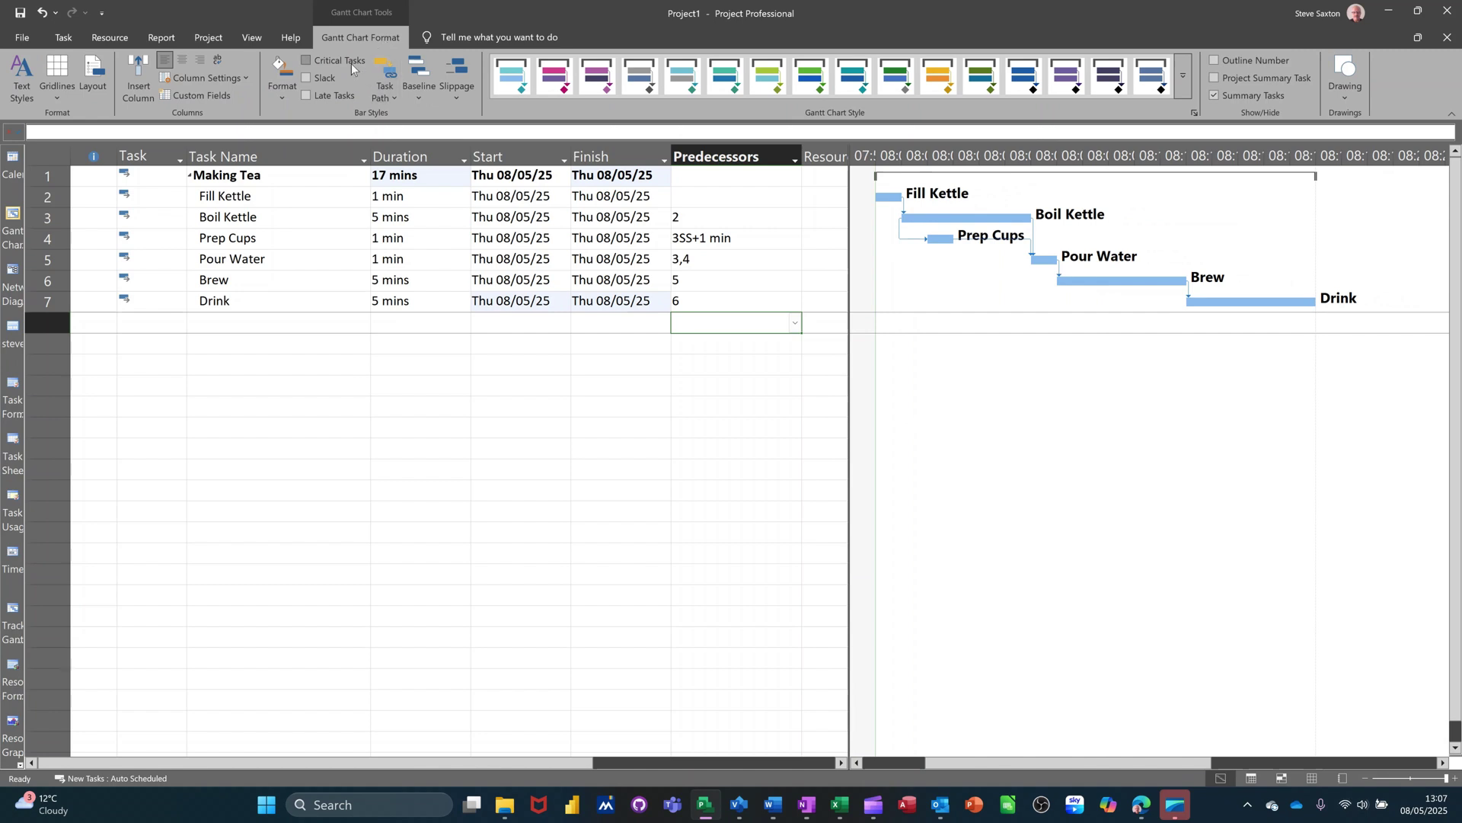
pyautogui.click(305, 59)
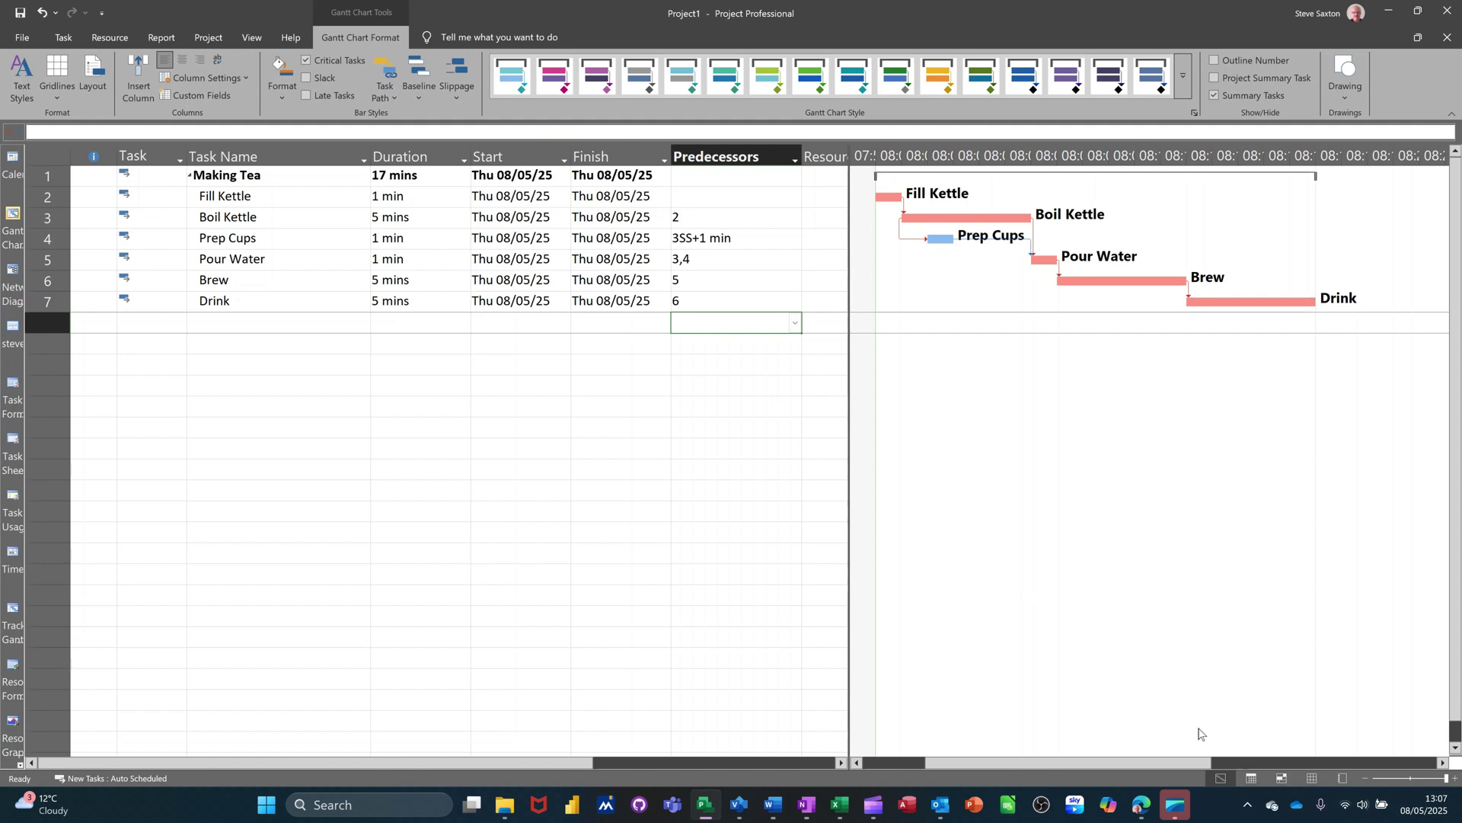
# Add two people as resources in the Resource Sheet by entering their first names
pyautogui.click(1311, 777)
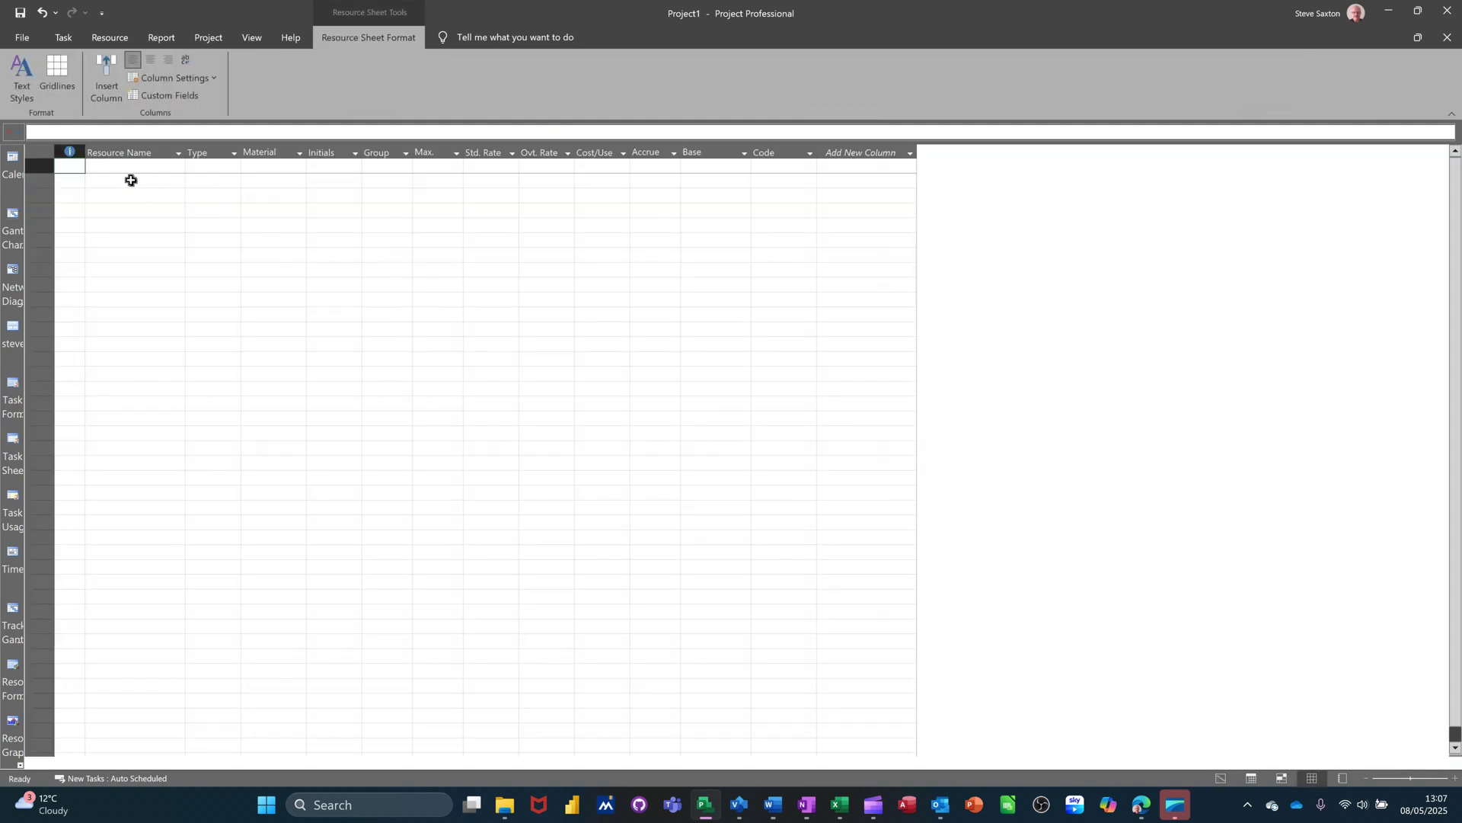
pyautogui.click(128, 175)
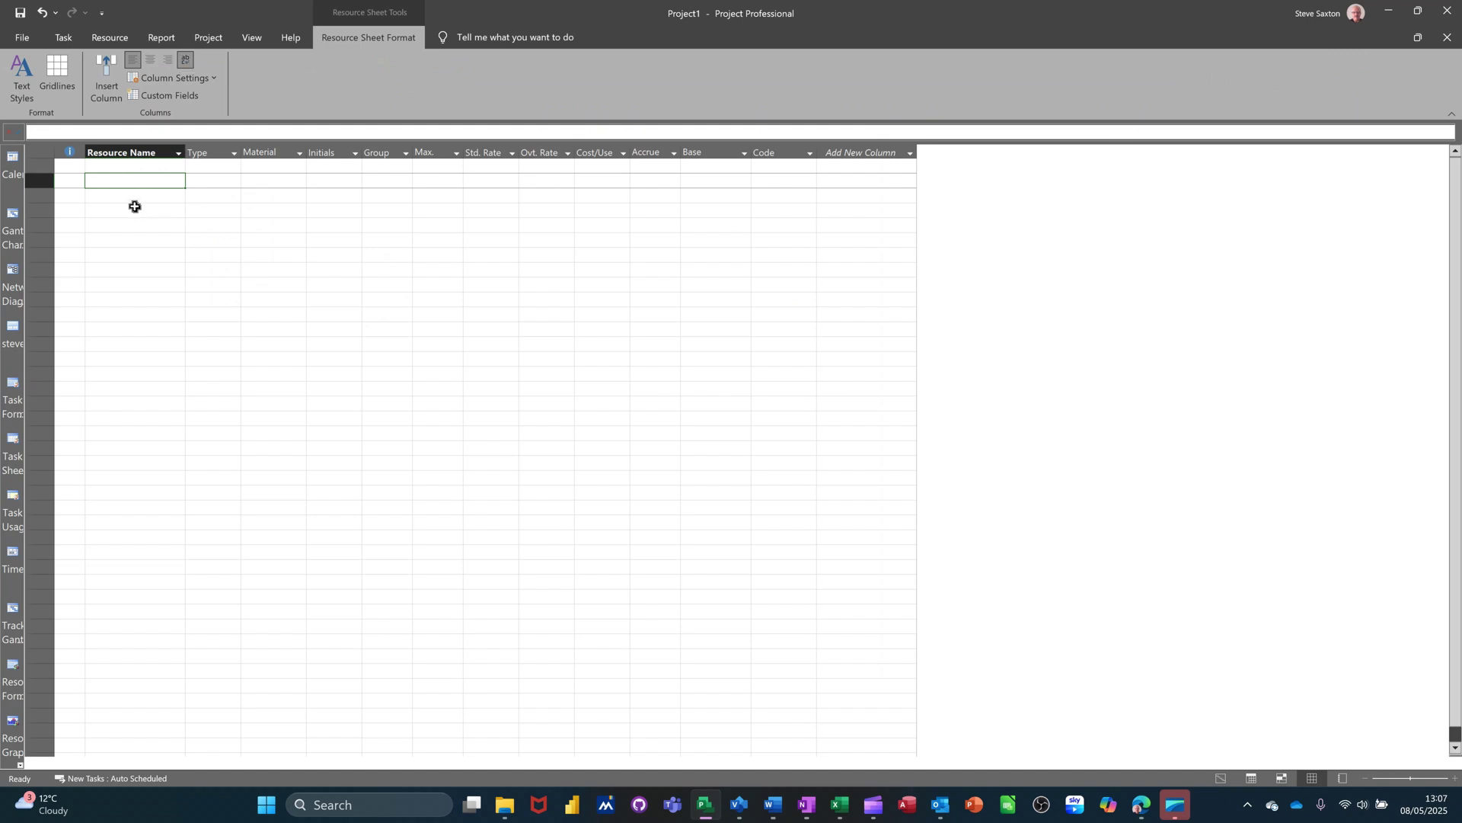
pyautogui.click(127, 164)
pyautogui.write('Bill')
pyautogui.press('Return')
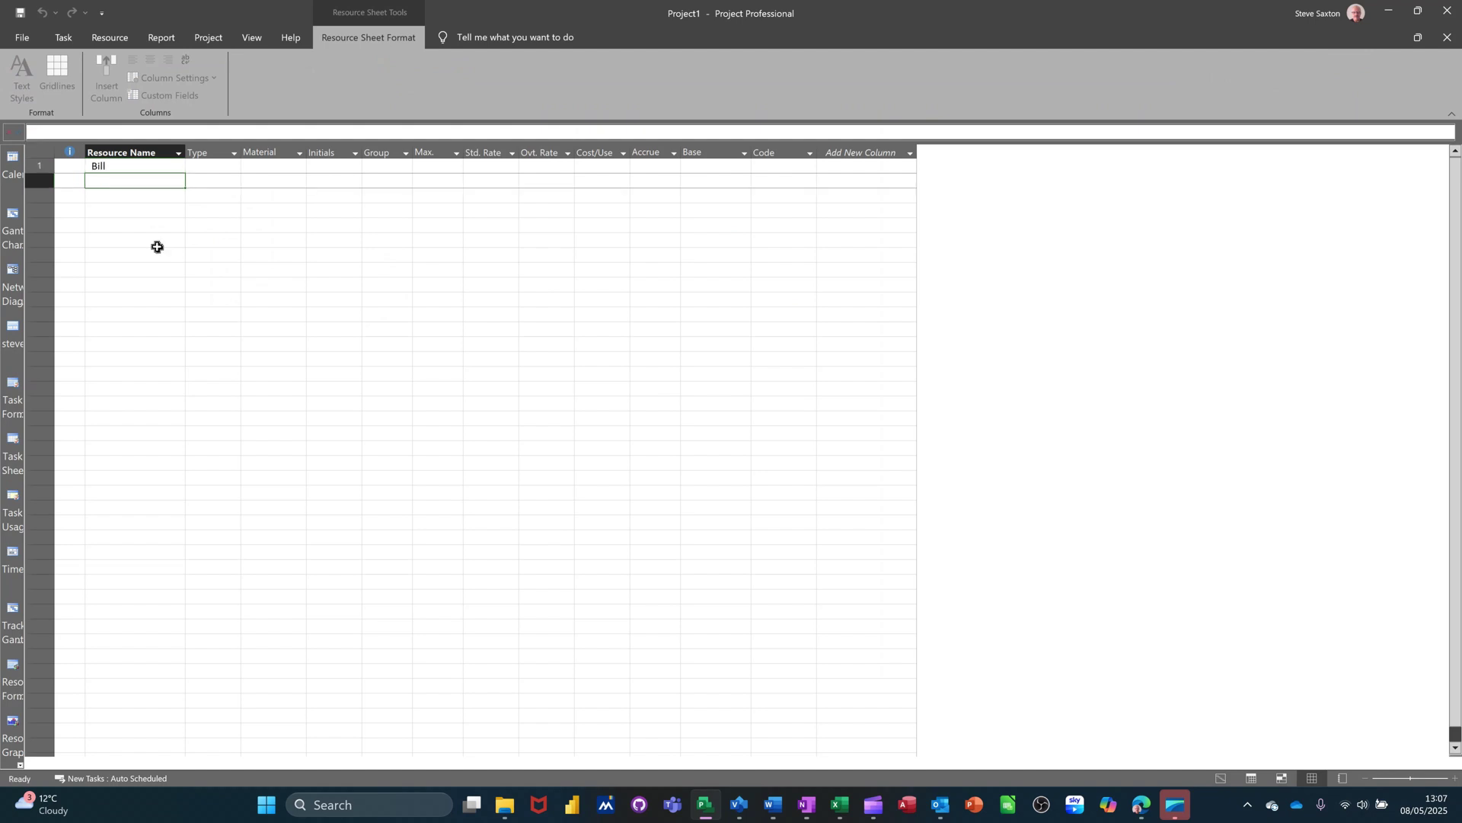
pyautogui.write('Ben')
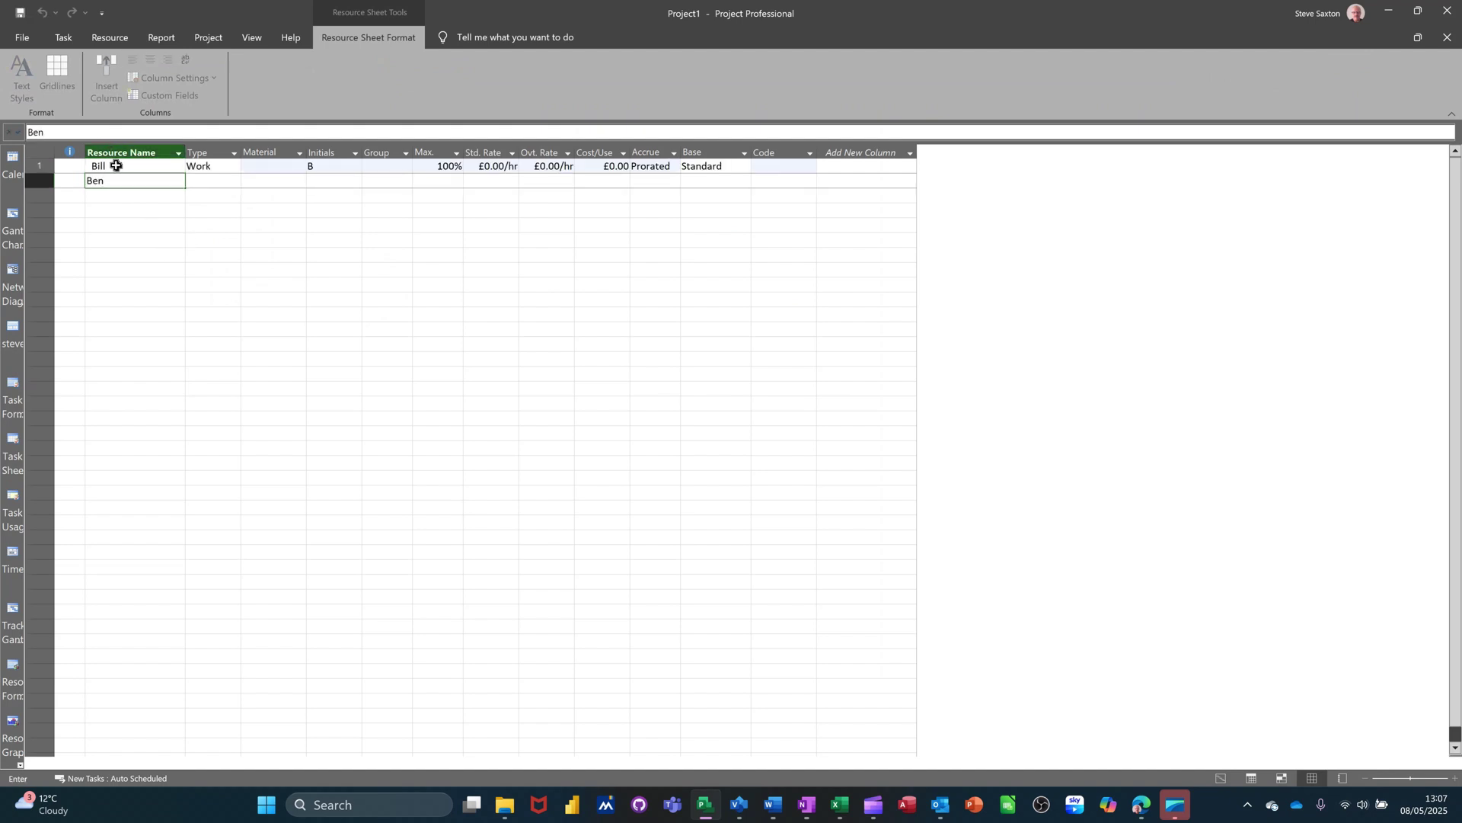
pyautogui.press('Return')
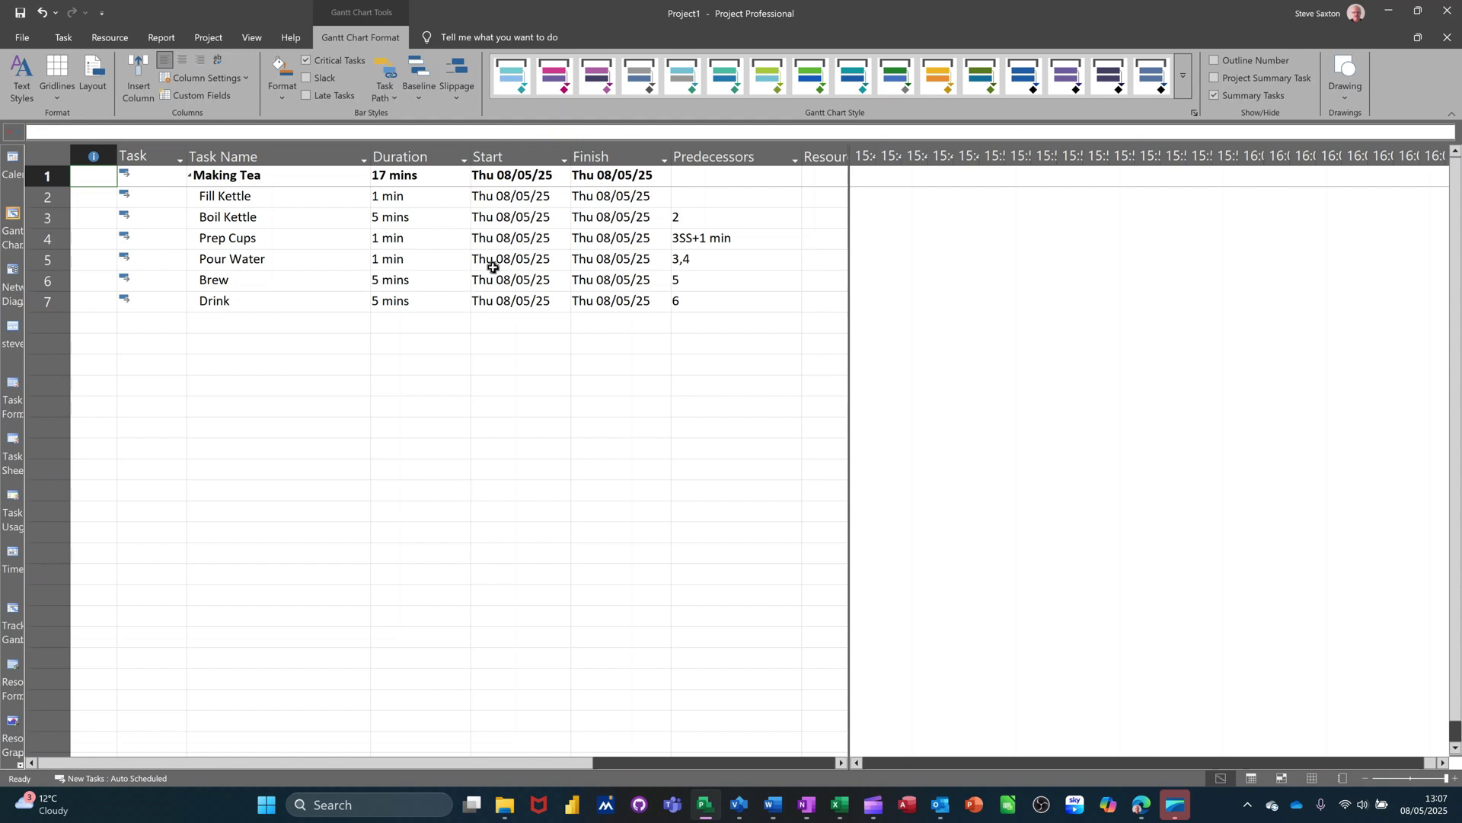
# Bring the Boil Kettle task's bar into view in the Gantt chart
pyautogui.click(284, 209)
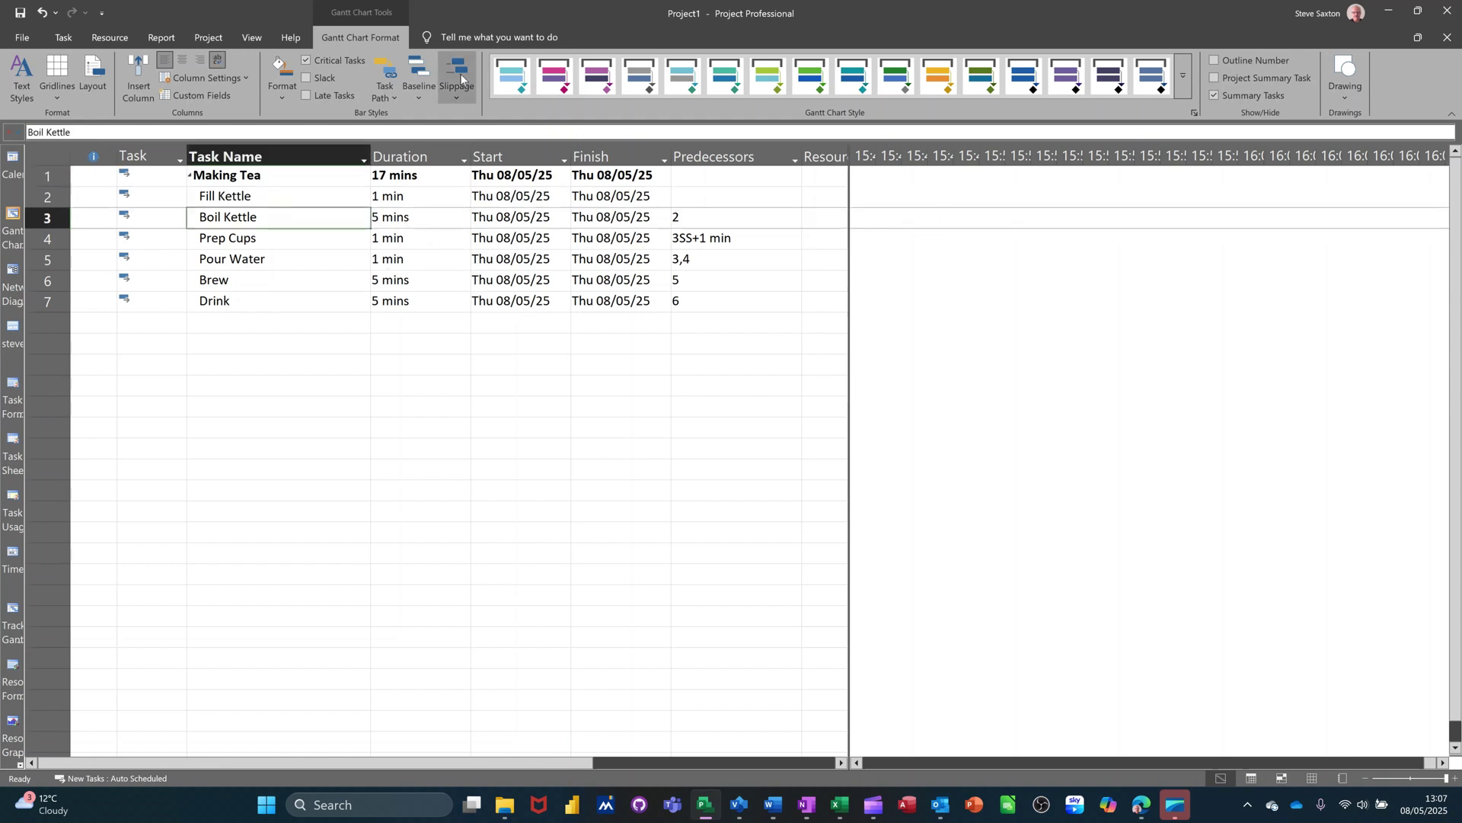
pyautogui.click(64, 38)
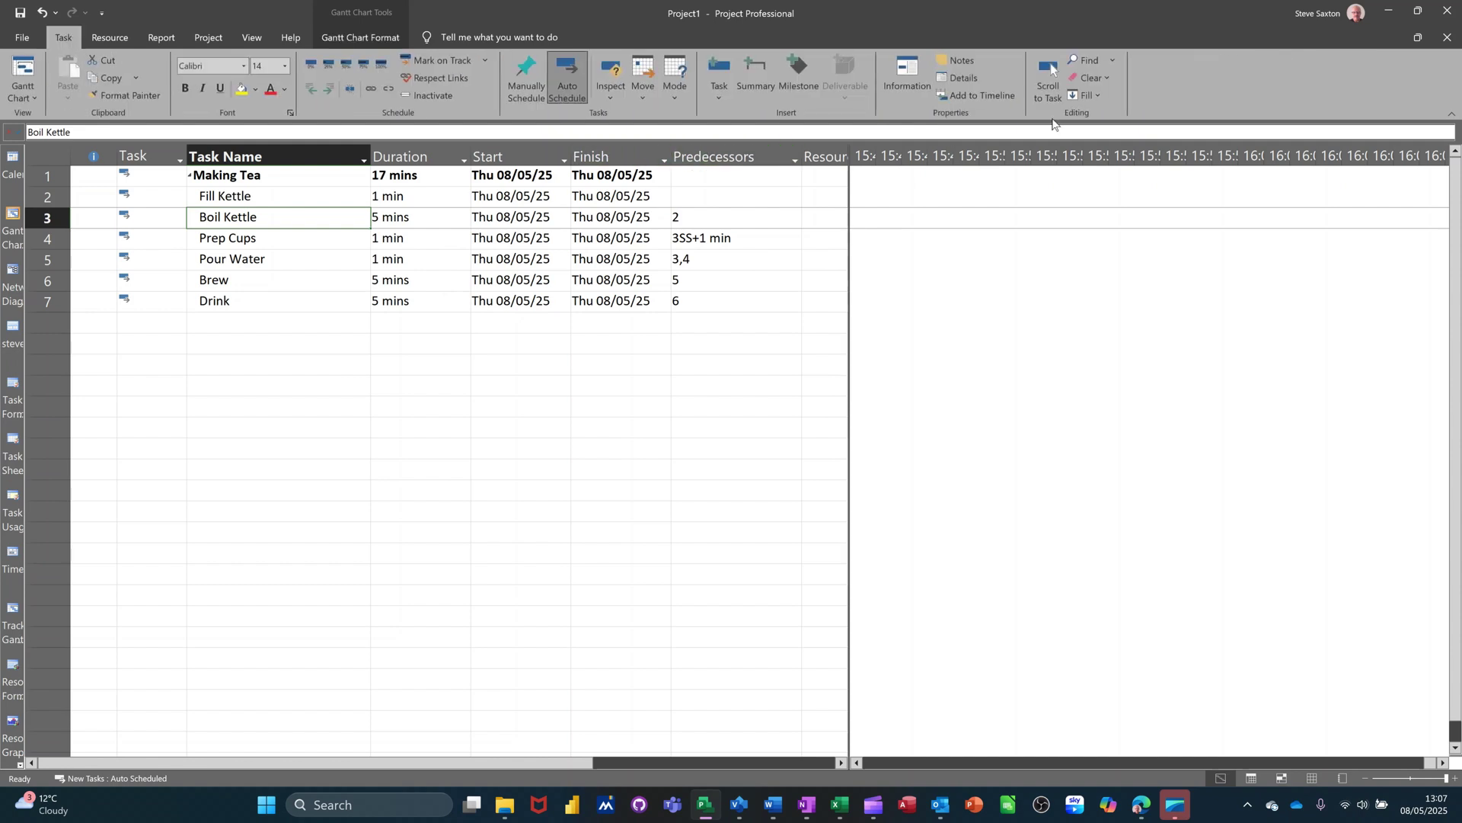
pyautogui.click(1039, 80)
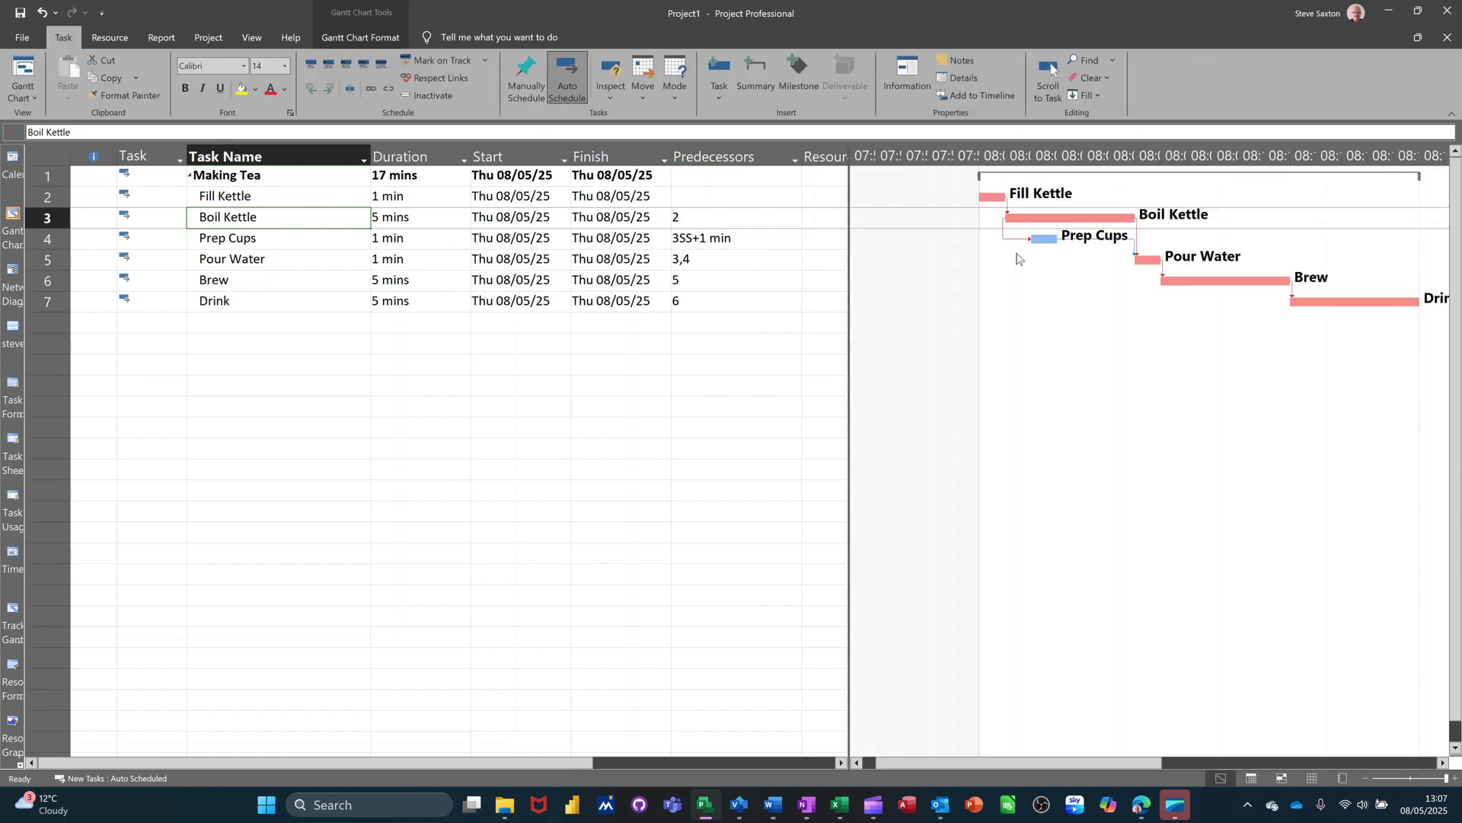
# Reveal the Resource Names column and assign the first resource in the resource list to the Fill Kettle and Boil Kettle tasks
pyautogui.moveTo(1036, 764); pyautogui.dragTo(1066, 766)
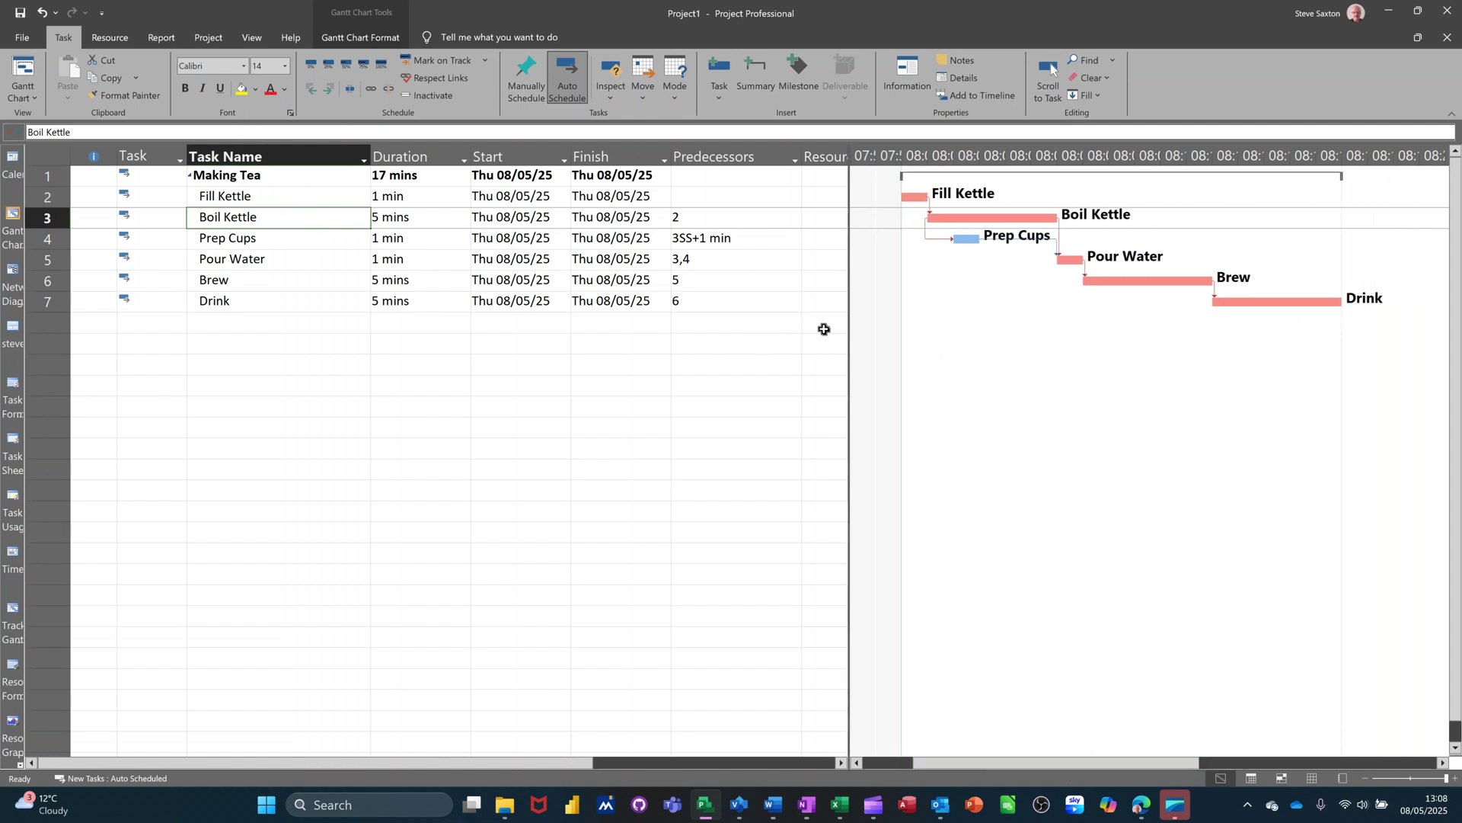
pyautogui.moveTo(850, 330); pyautogui.dragTo(949, 381)
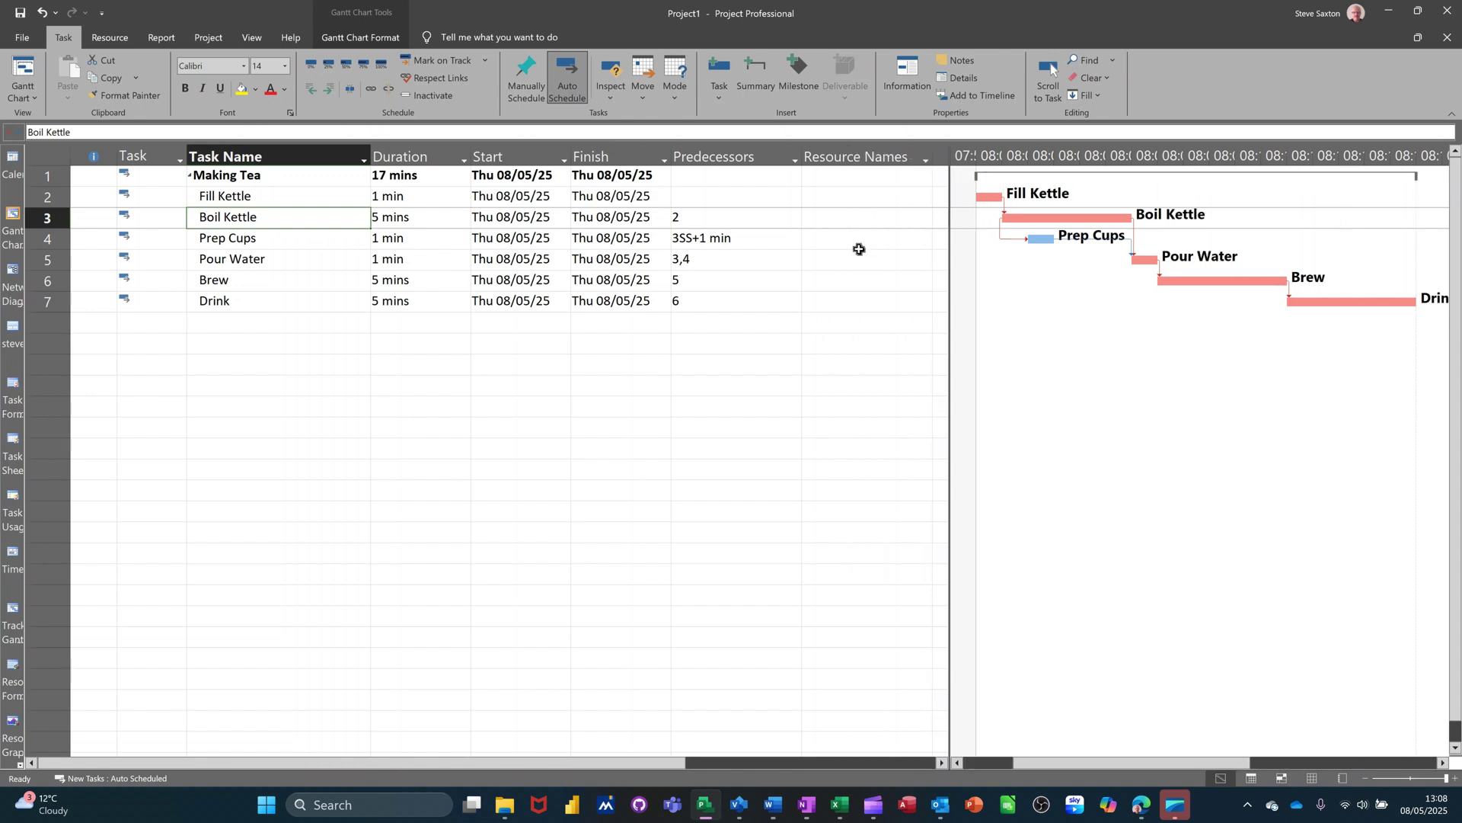
pyautogui.click(108, 38)
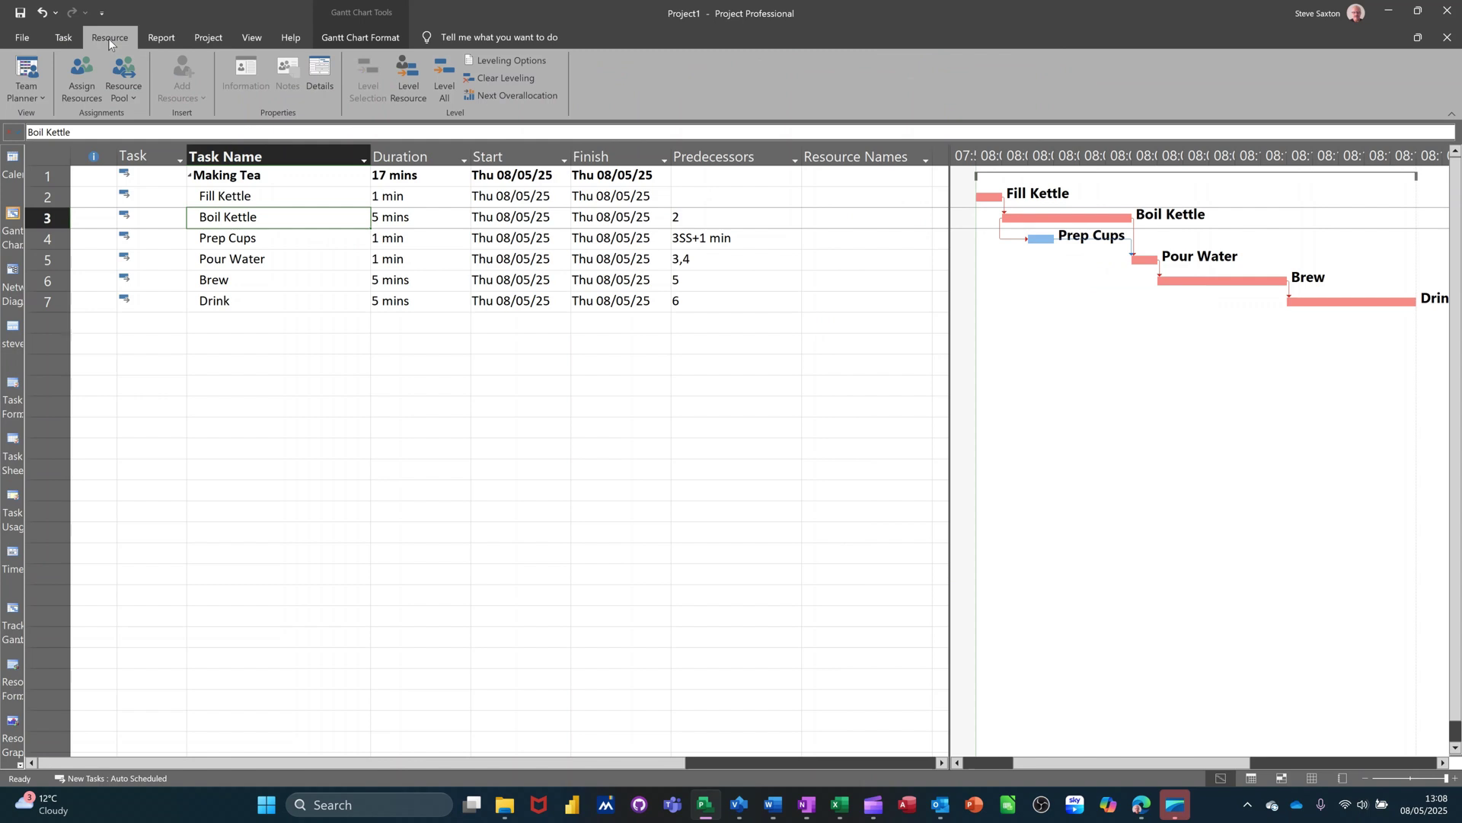
pyautogui.click(83, 75)
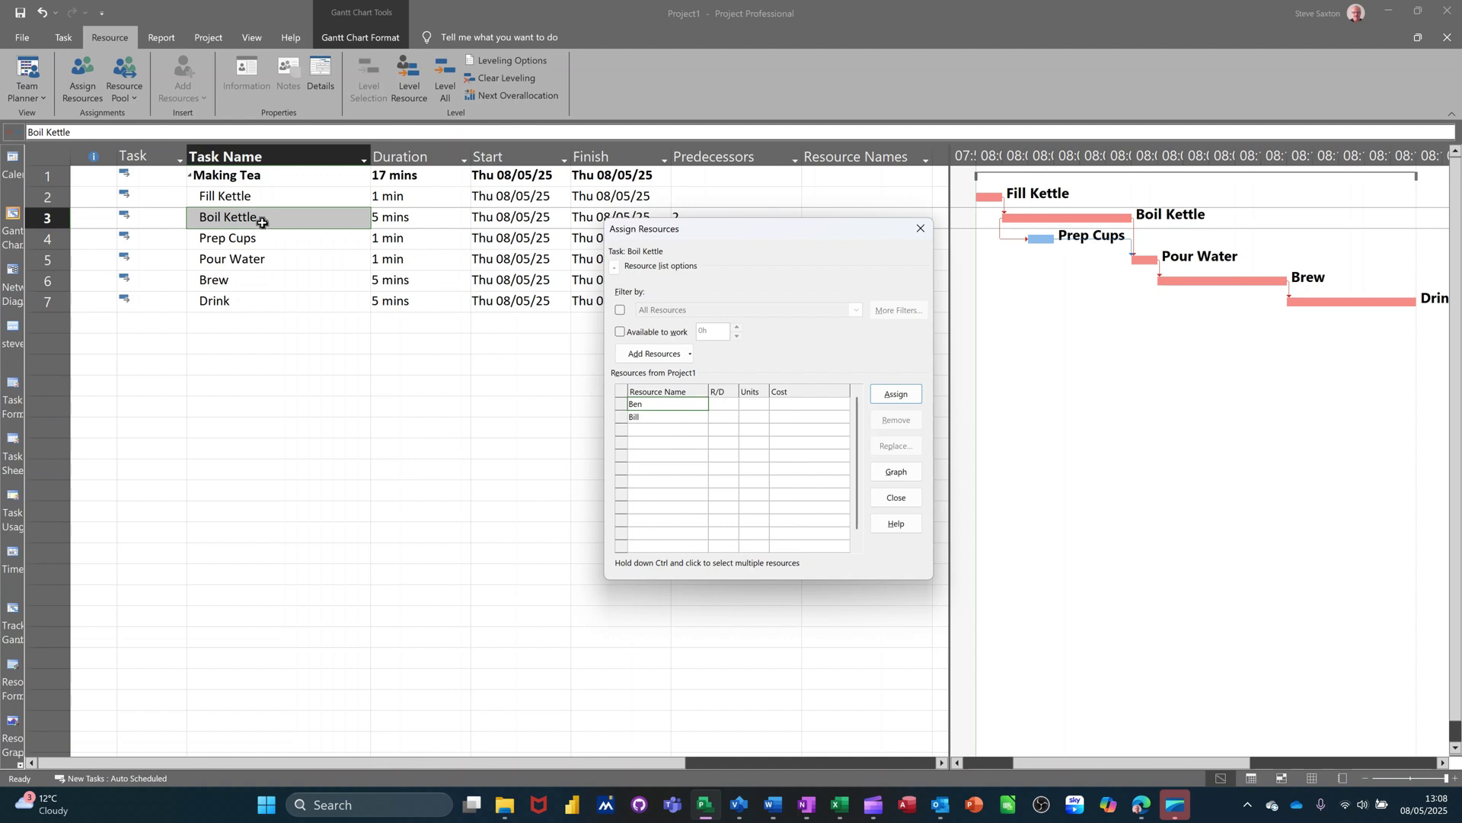
pyautogui.click(282, 198)
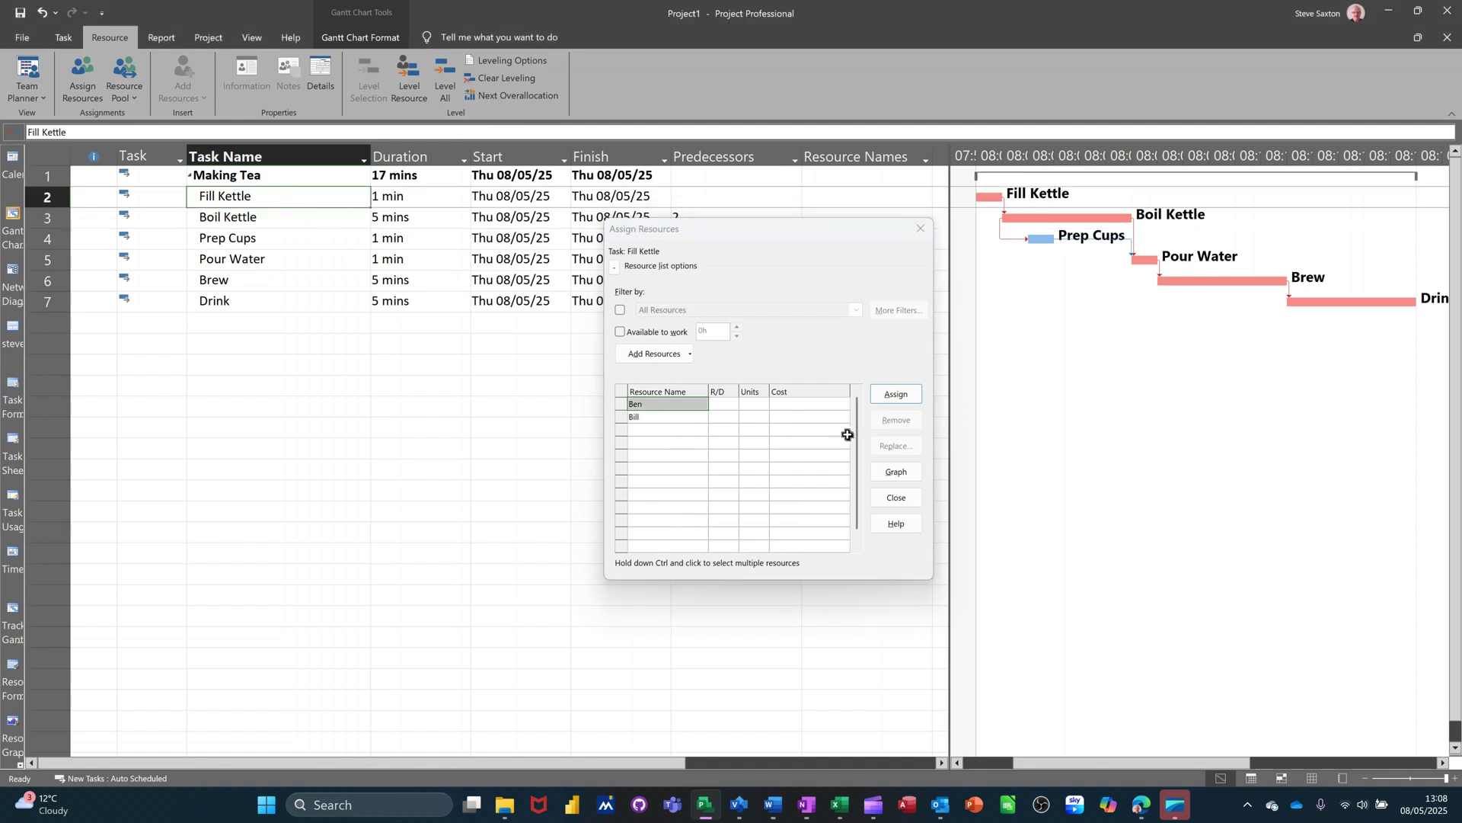
pyautogui.click(889, 395)
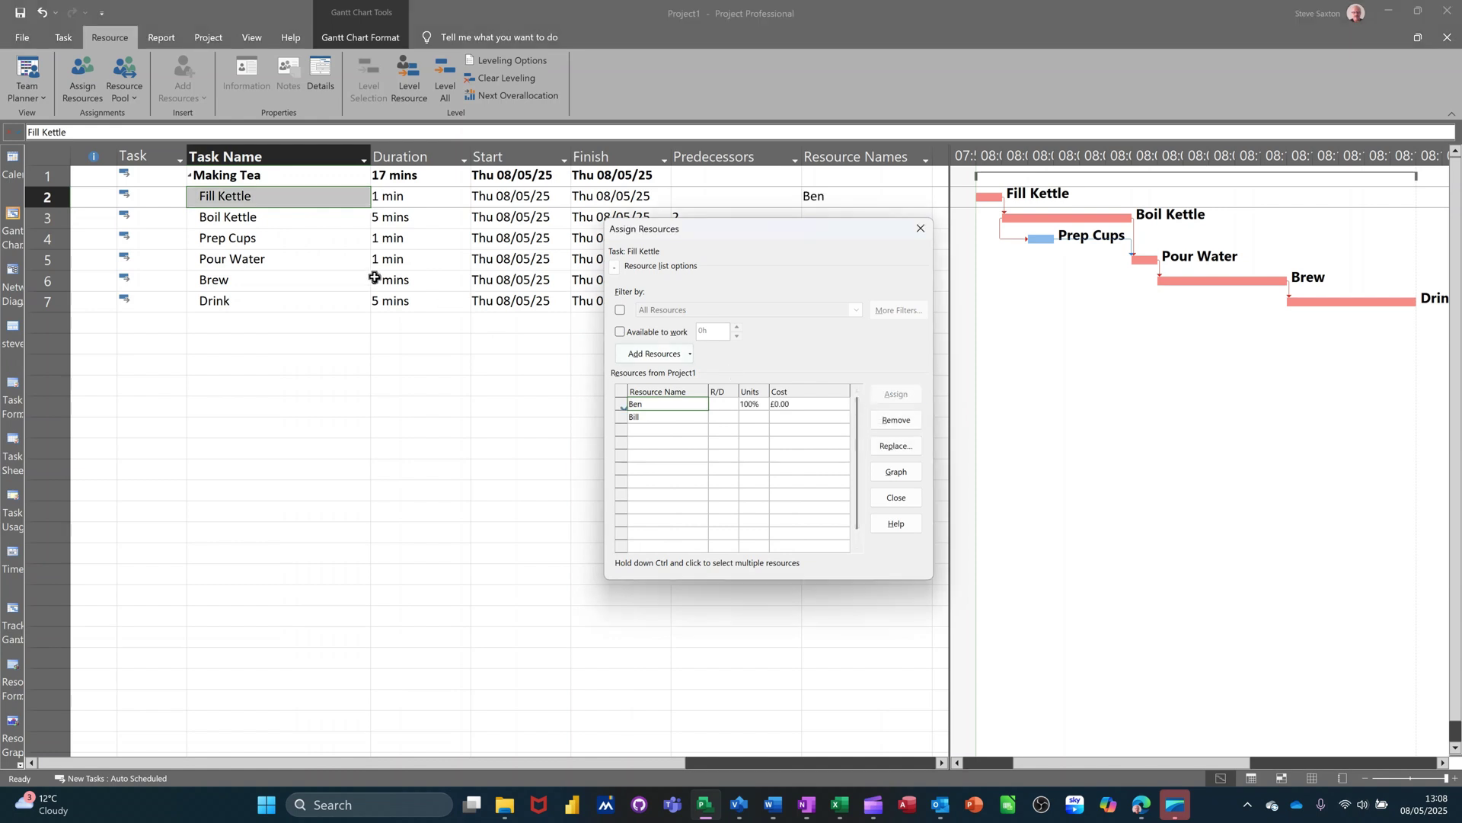
pyautogui.click(298, 222)
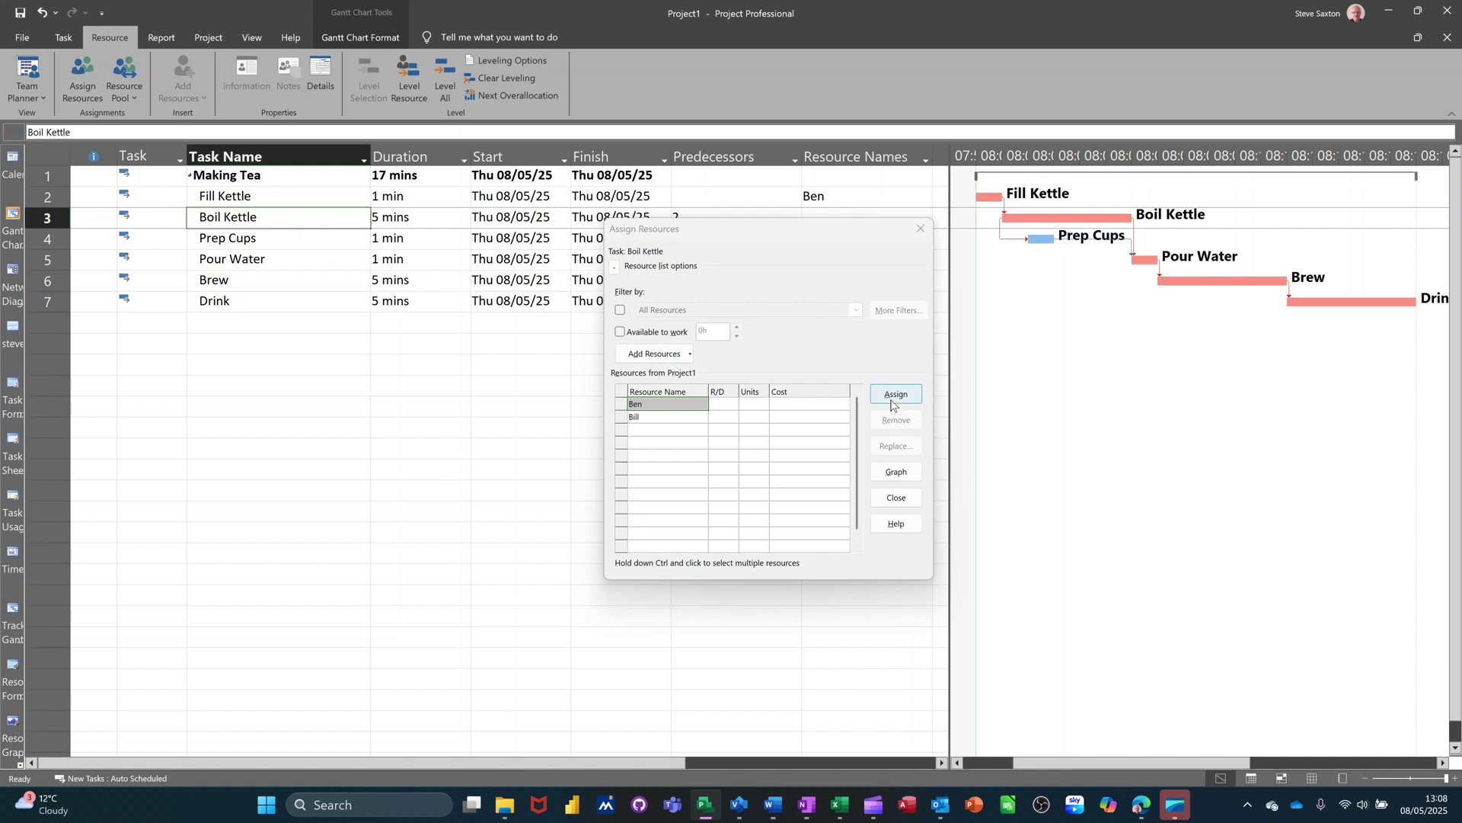
pyautogui.click(895, 394)
# Assign the second resource to the Prep Cups task and the first resource to the Brew task
pyautogui.click(294, 240)
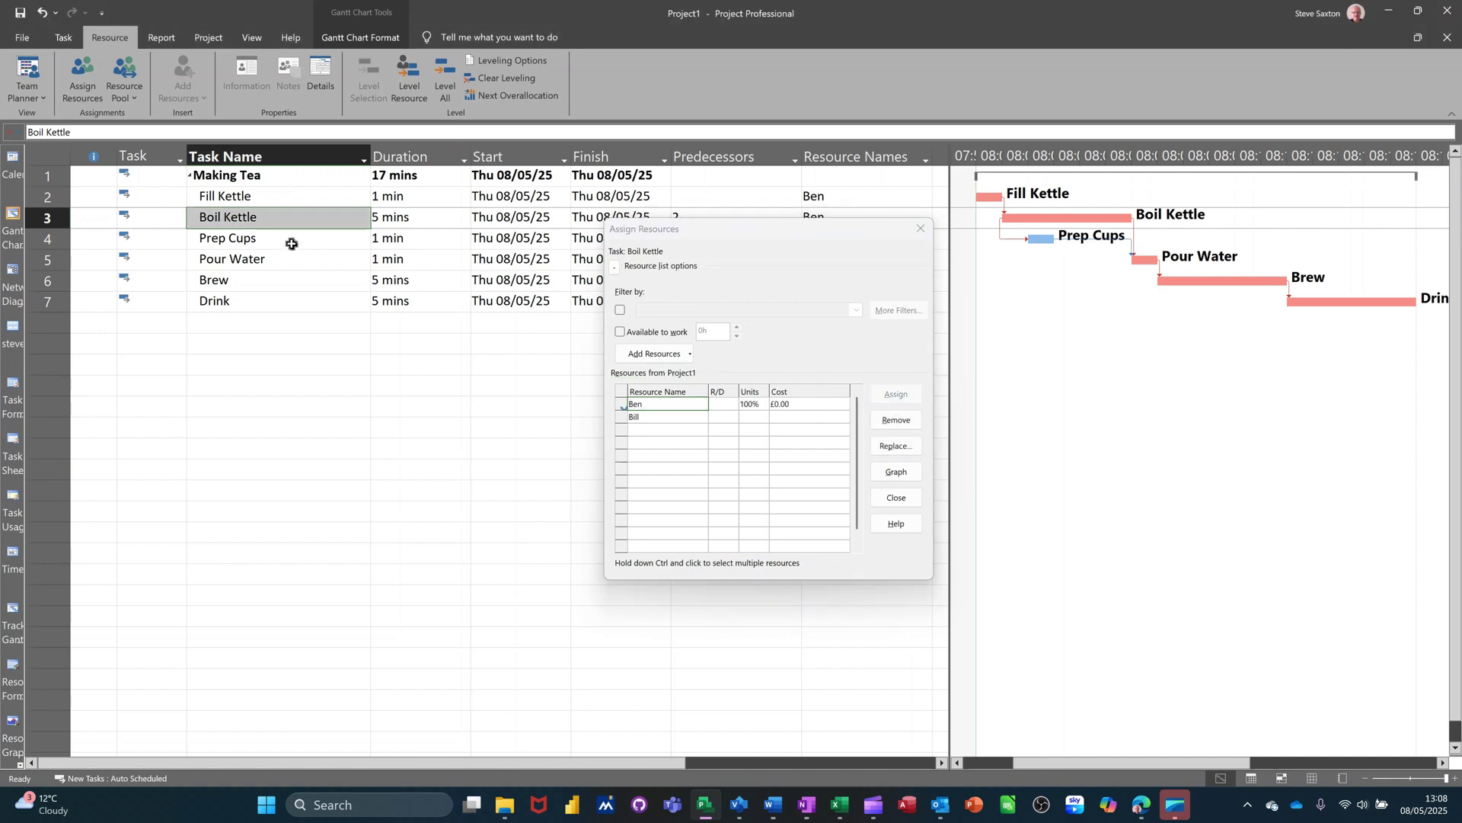
pyautogui.click(662, 418)
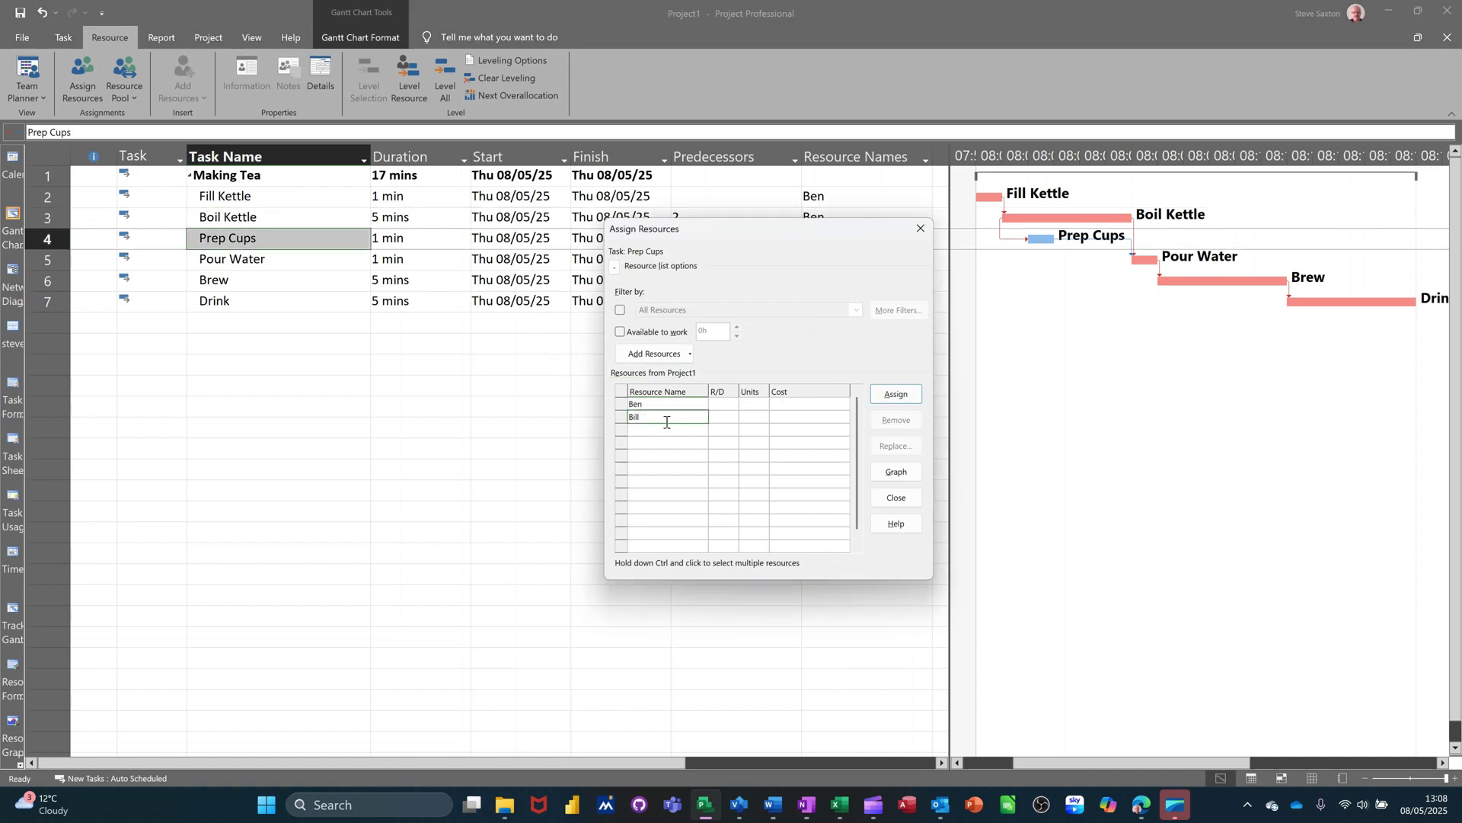
pyautogui.click(880, 396)
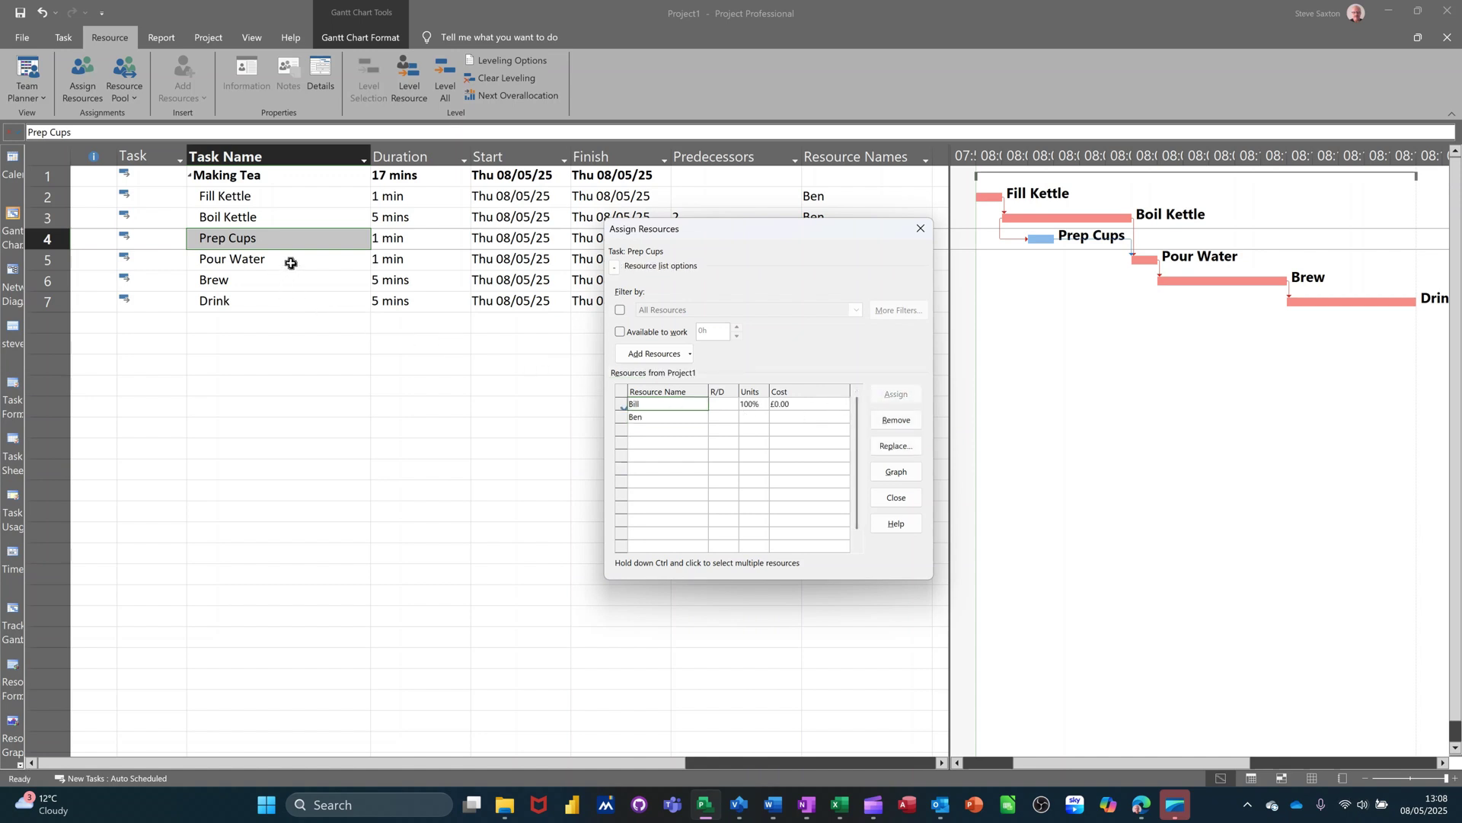
pyautogui.moveTo(291, 263); pyautogui.dragTo(291, 277)
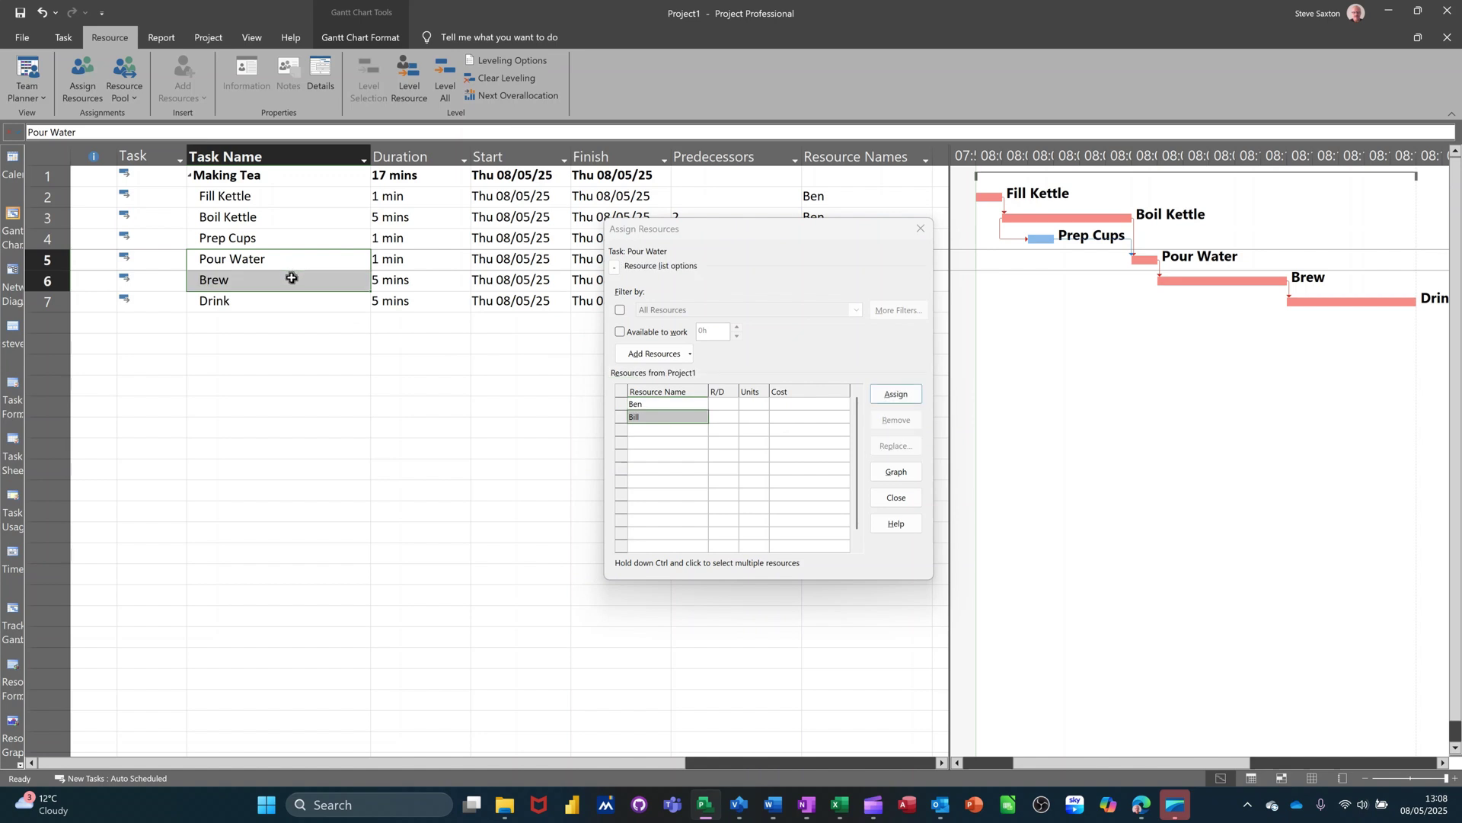
pyautogui.click(647, 401)
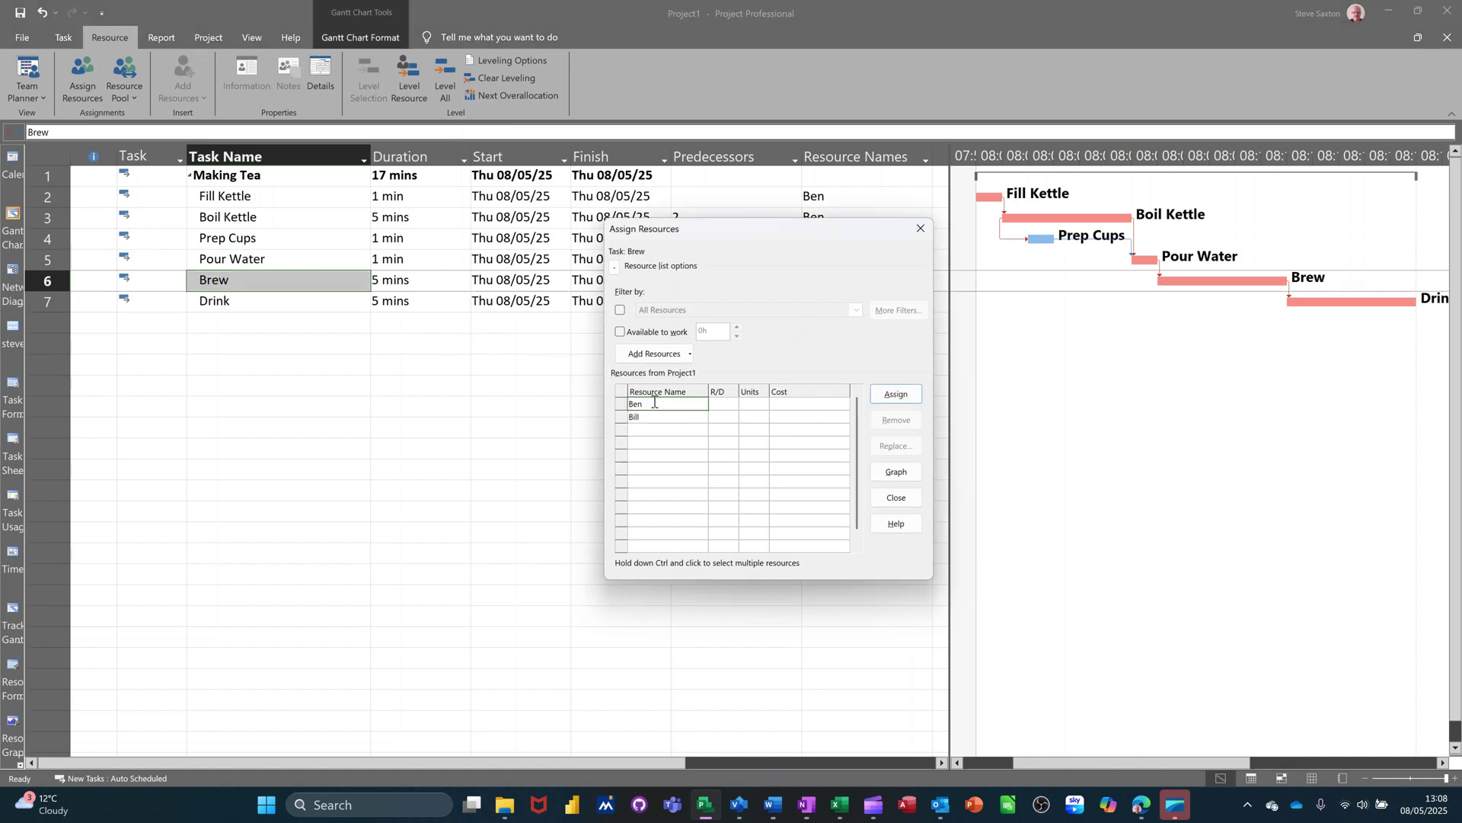
pyautogui.click(896, 393)
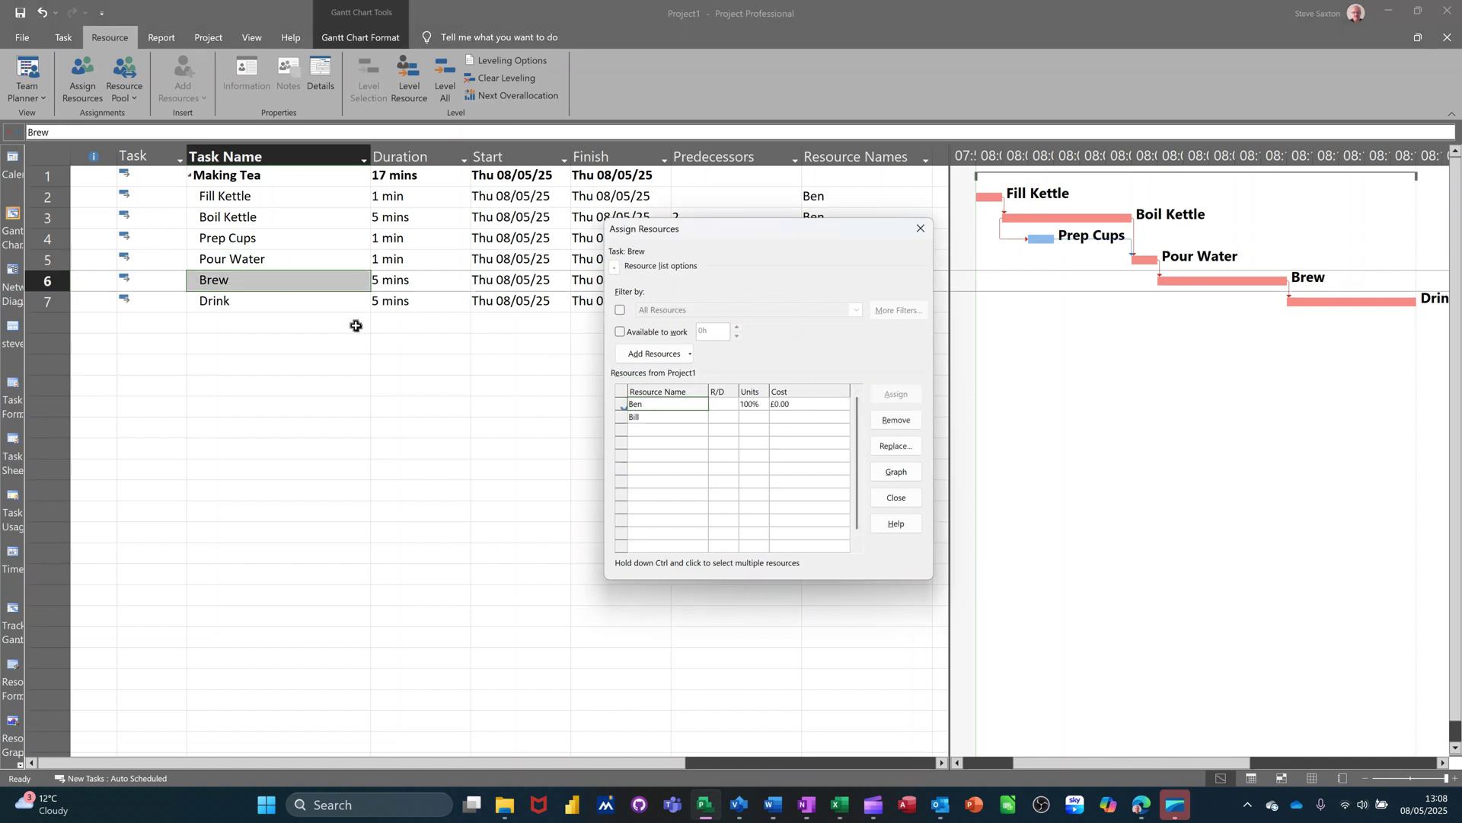
# Assign both resources to the Drink task and close the resource assignment dialog
pyautogui.click(309, 303)
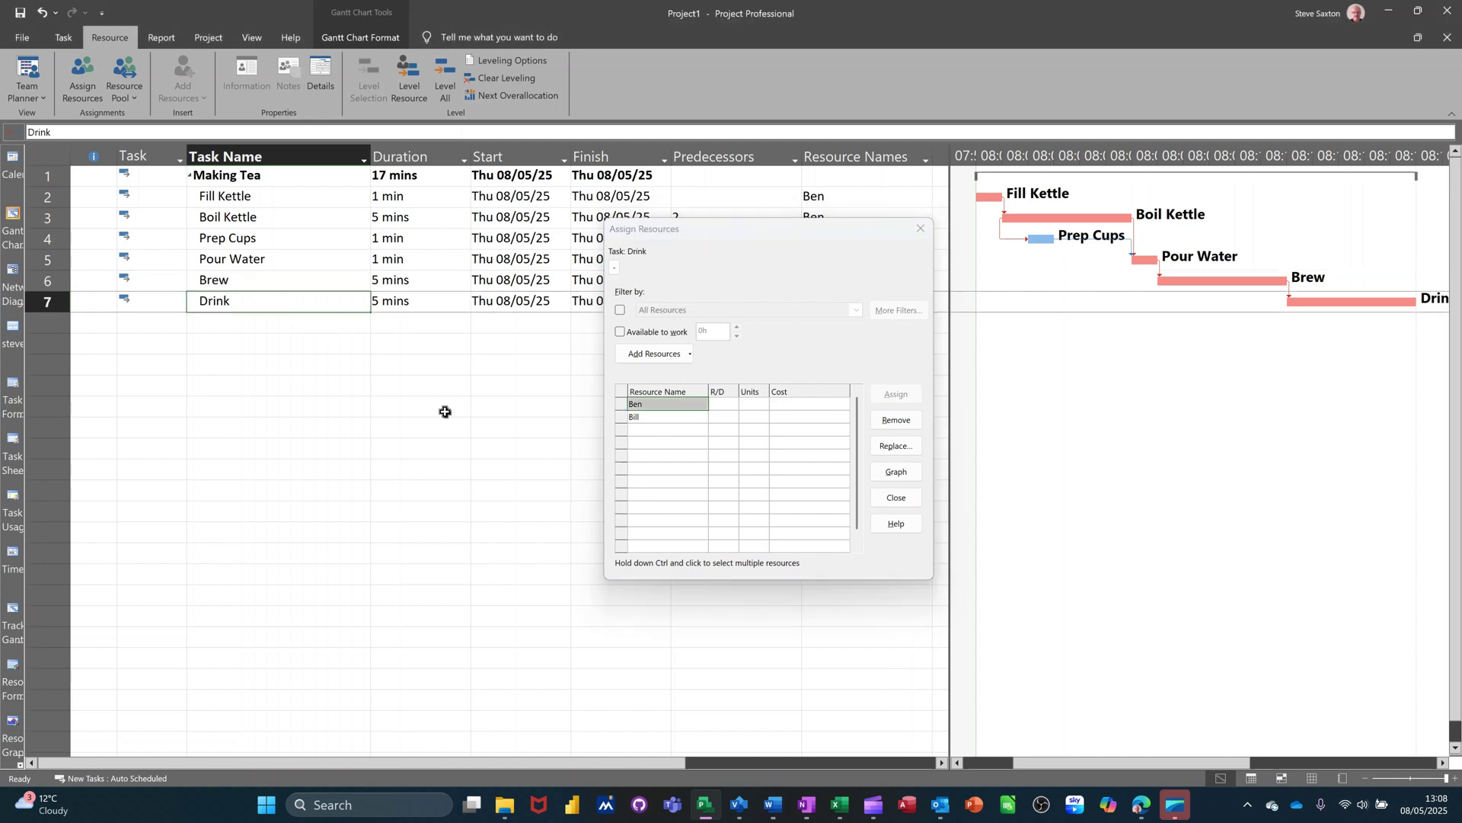
pyautogui.click(663, 416)
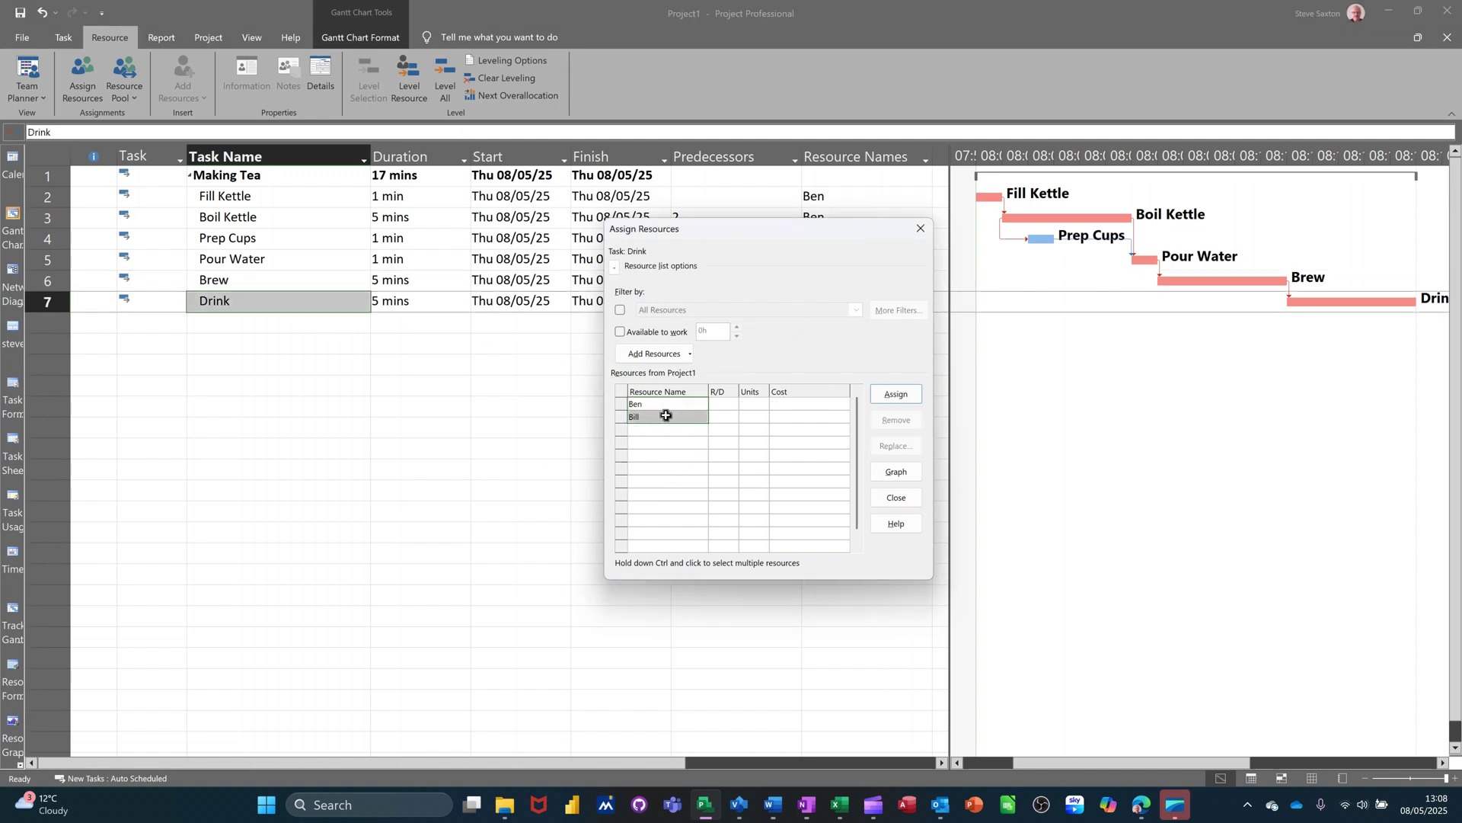
pyautogui.click(890, 395)
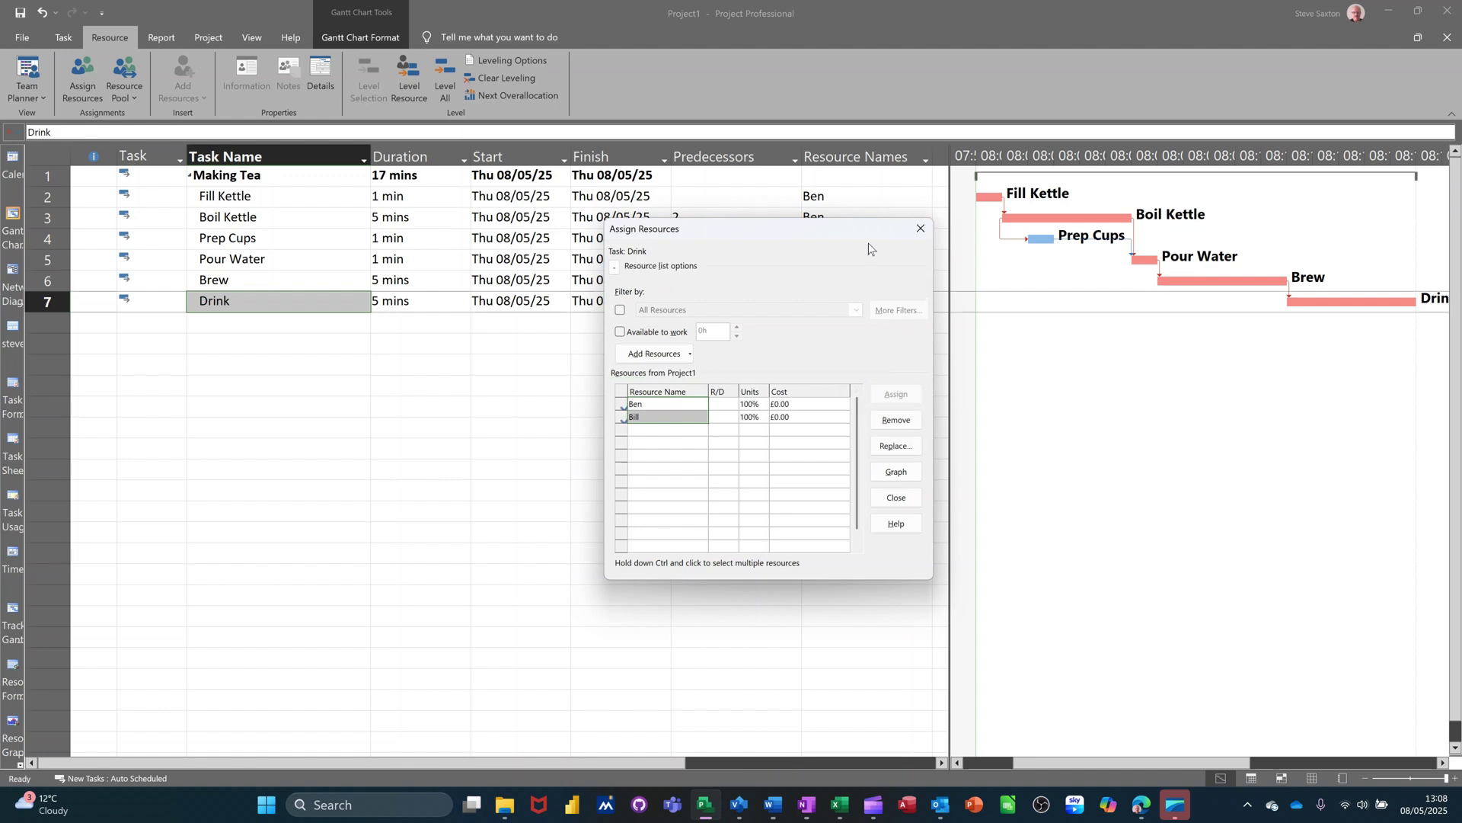
pyautogui.click(920, 229)
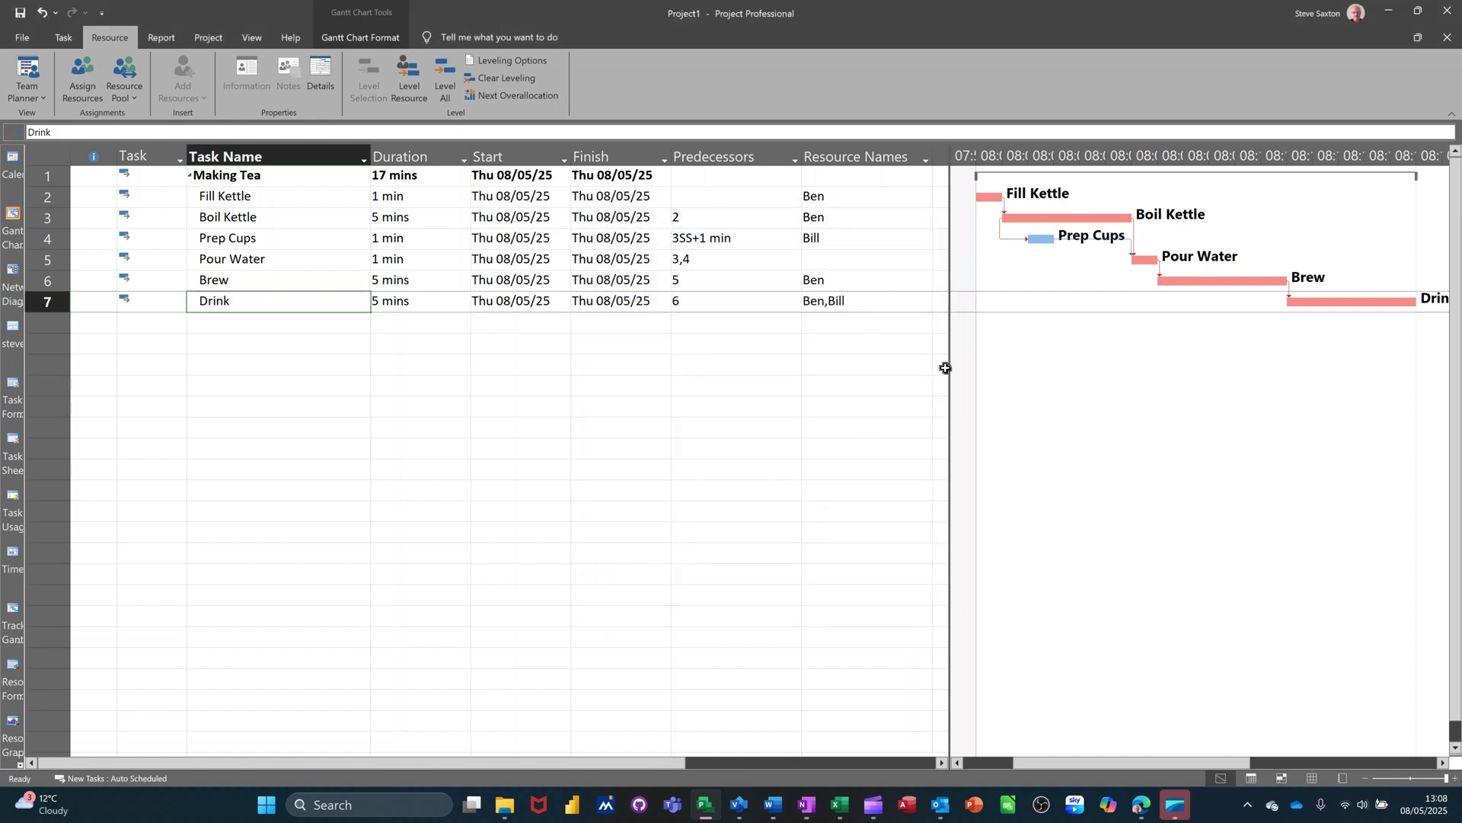
# Widen the Gantt chart area and set the standard baseline for the entire project
pyautogui.moveTo(951, 369); pyautogui.dragTo(662, 393)
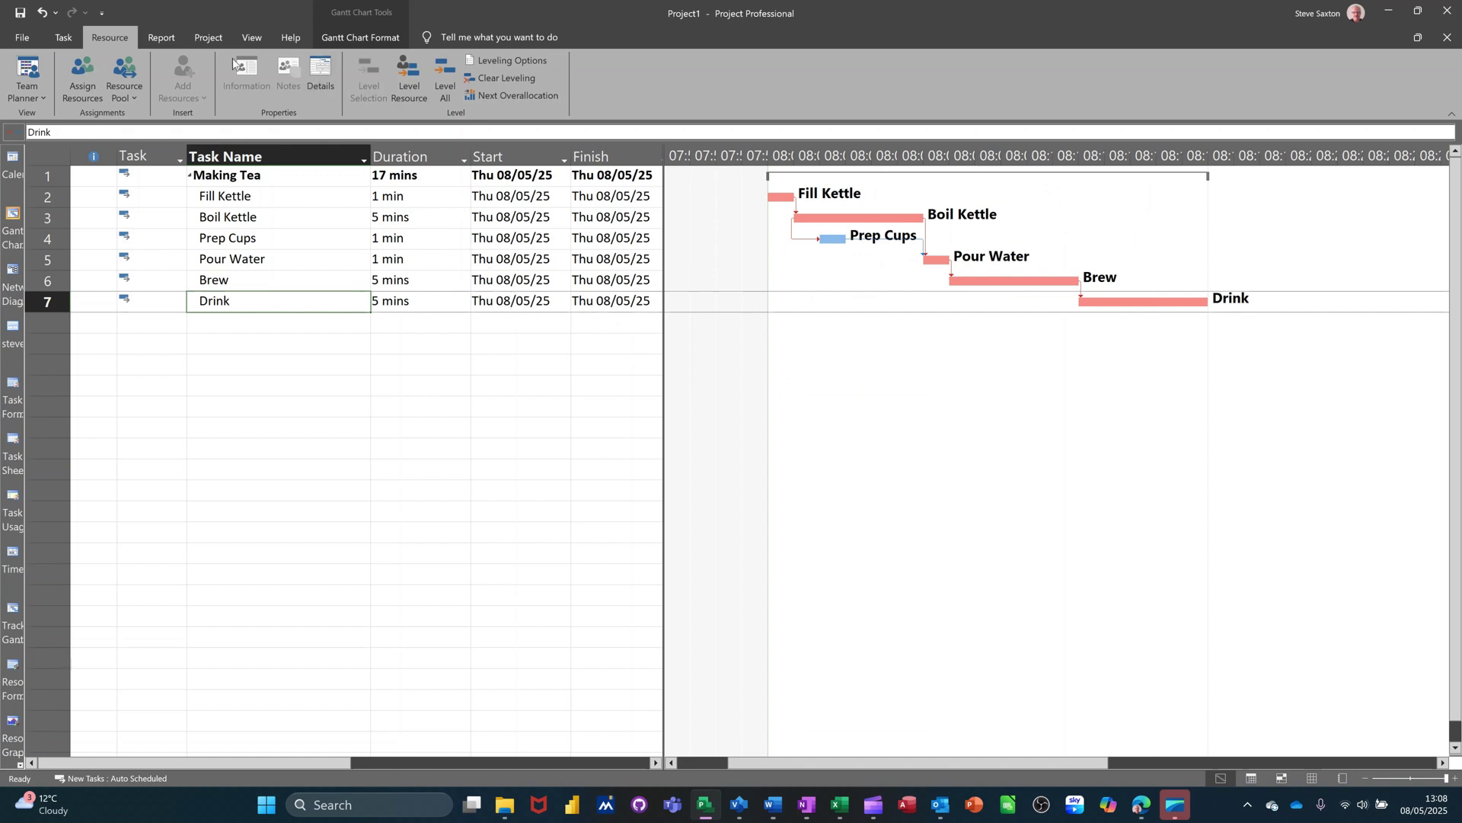
pyautogui.click(210, 38)
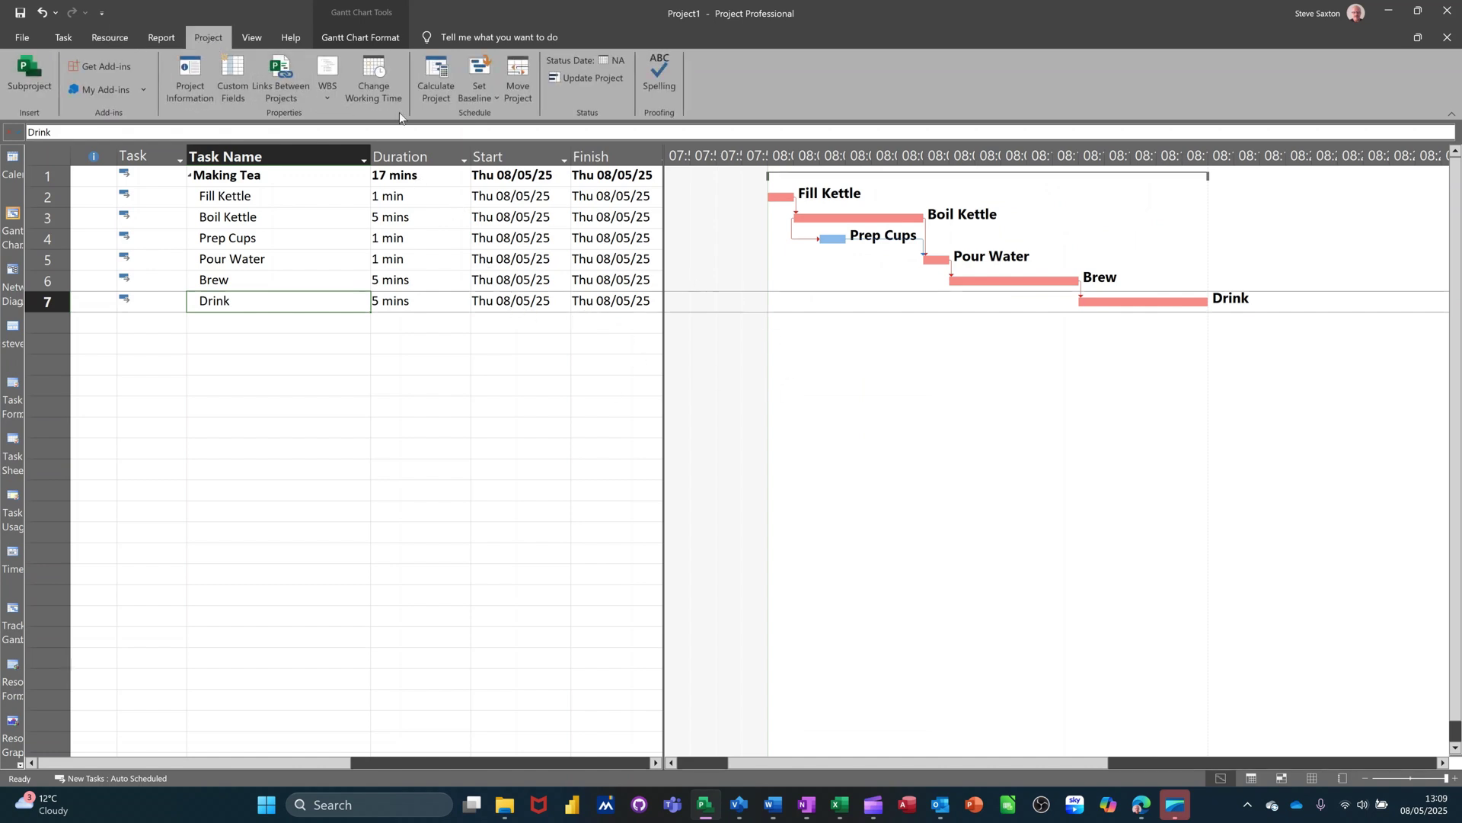
pyautogui.click(487, 99)
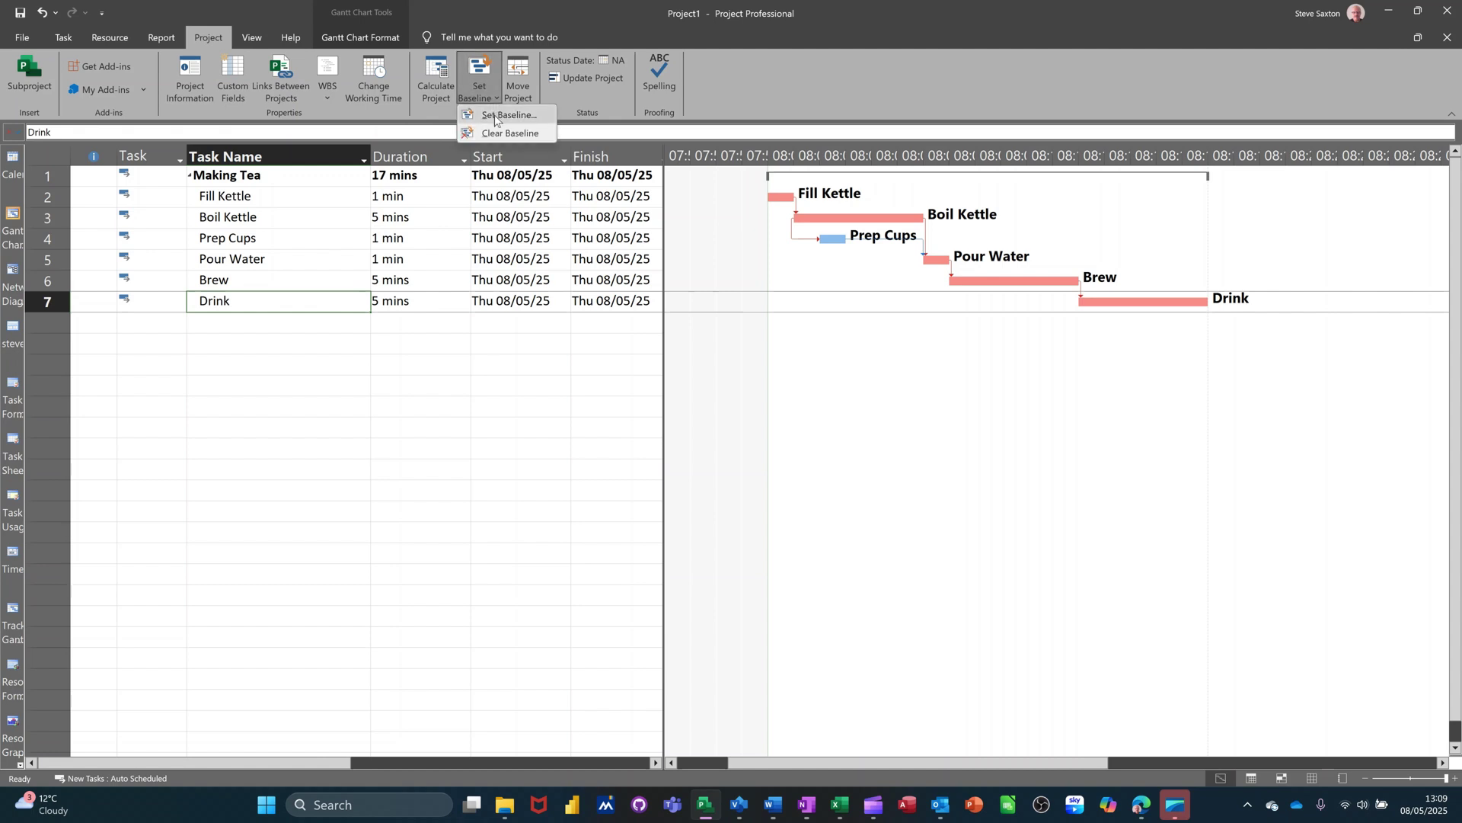
pyautogui.click(494, 116)
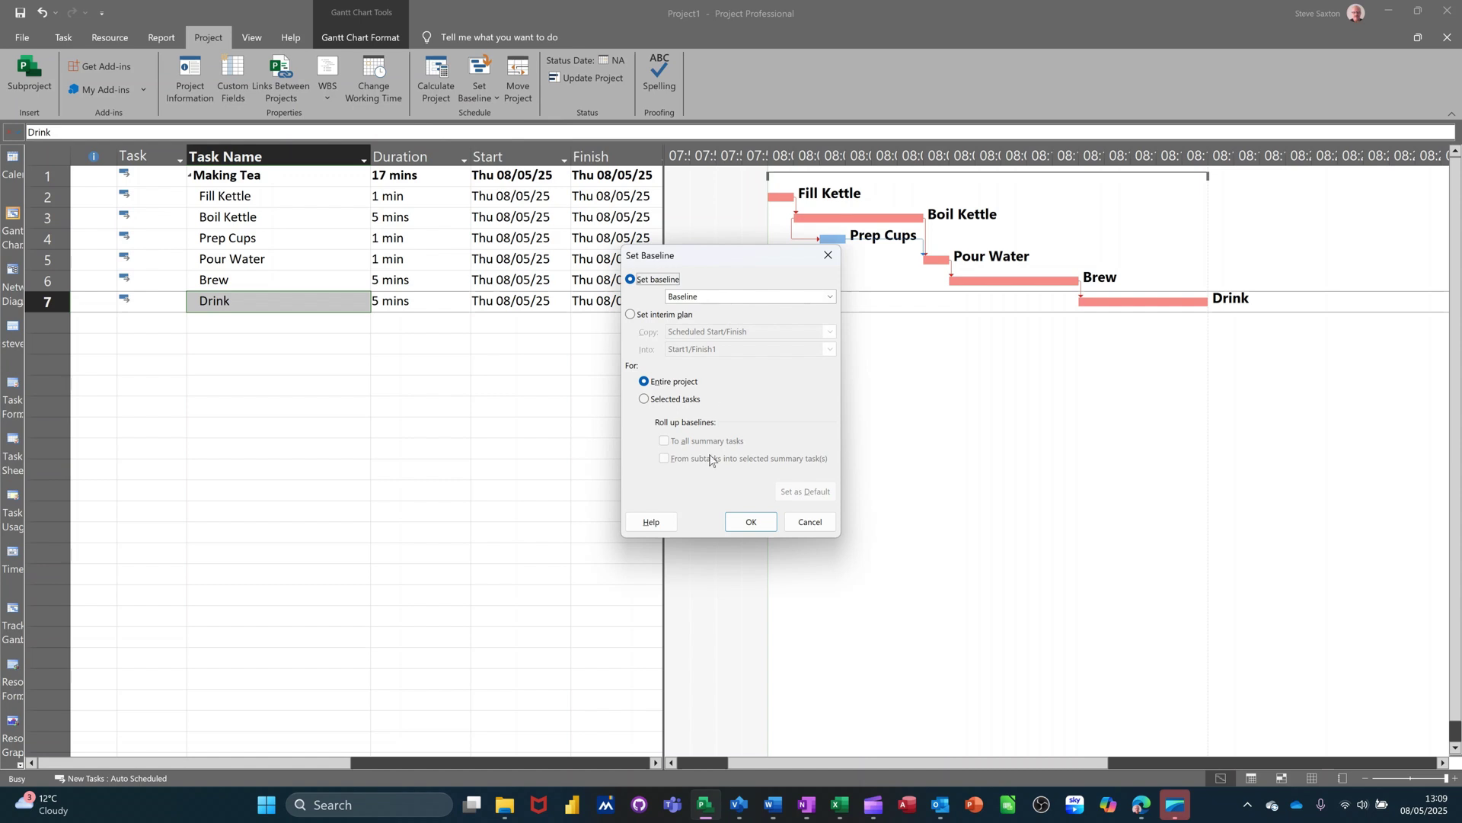
pyautogui.click(739, 523)
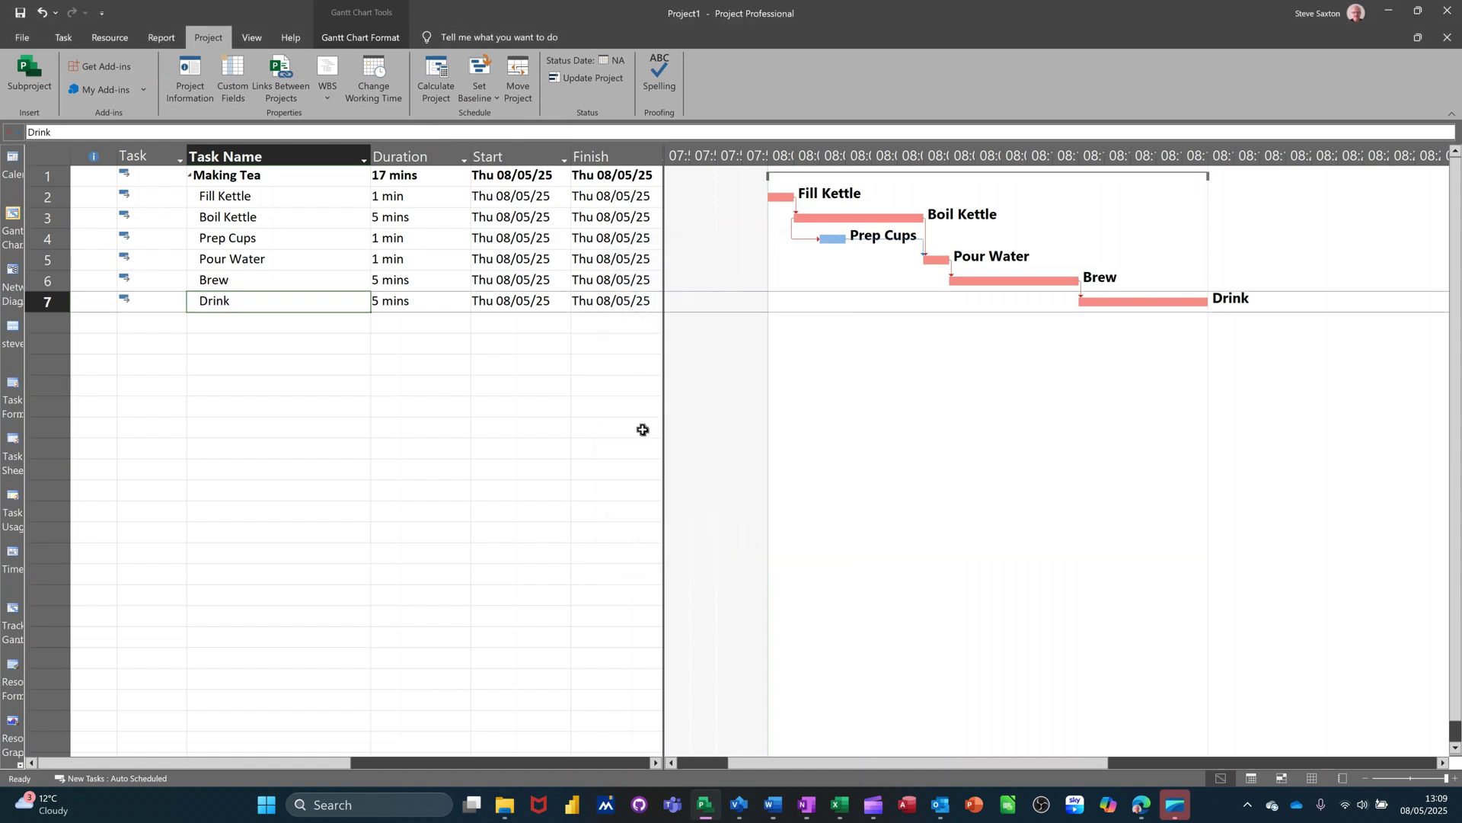
# Set the Brew task's duration to 3 minutes
pyautogui.moveTo(657, 413); pyautogui.dragTo(766, 412)
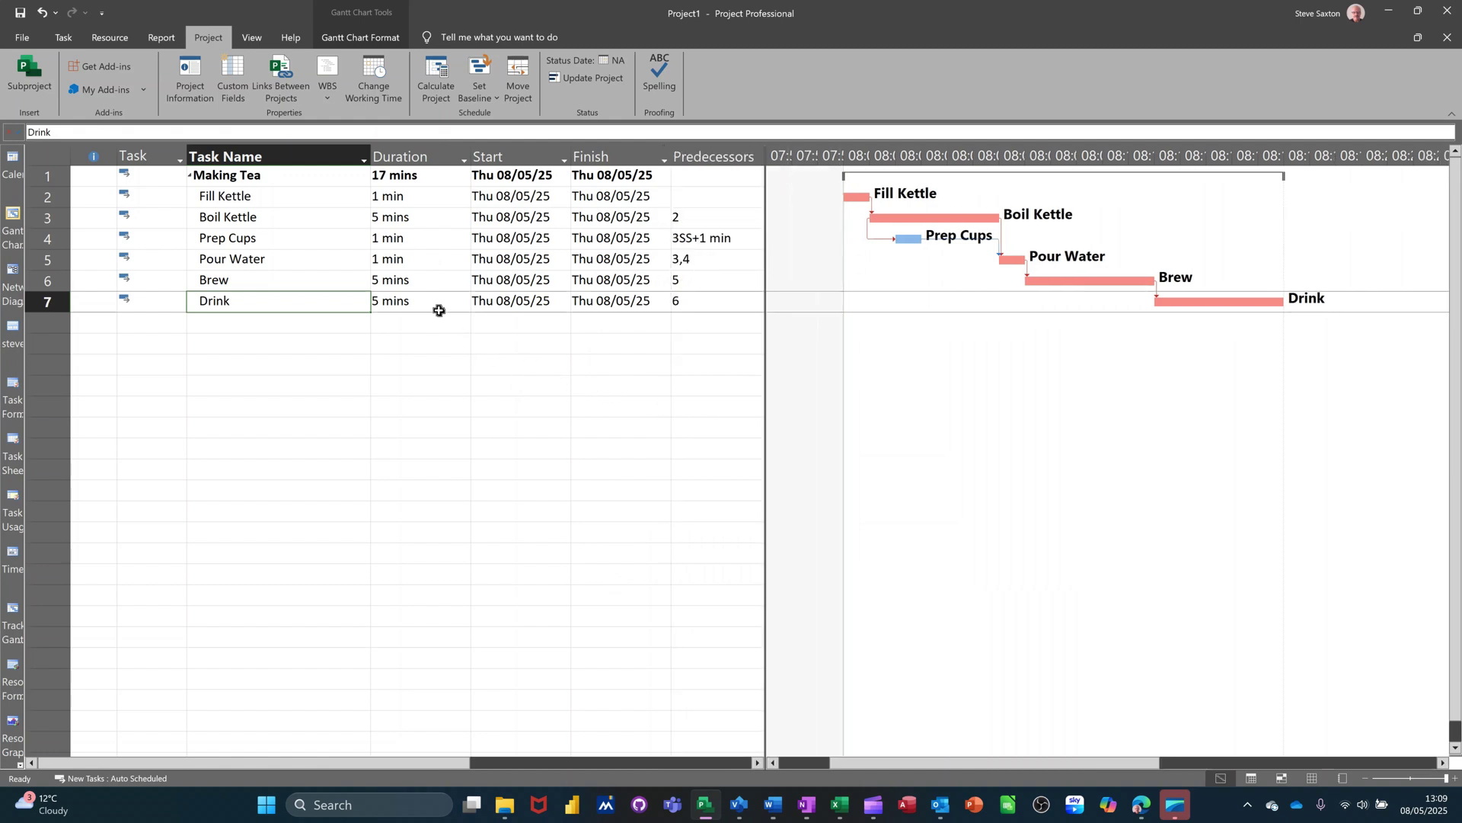
pyautogui.click(415, 280)
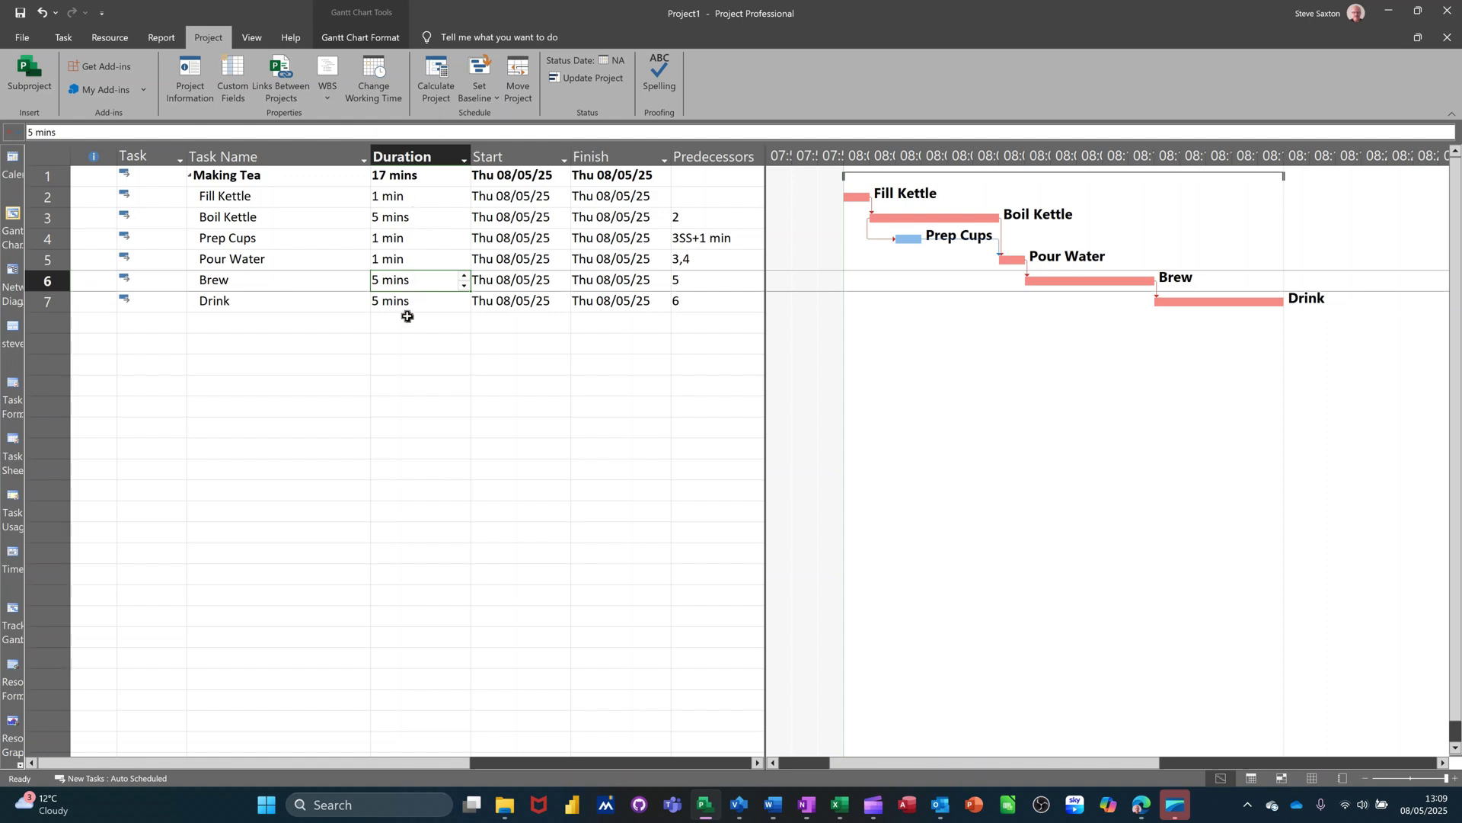
pyautogui.write('3m')
pyautogui.press('Return')
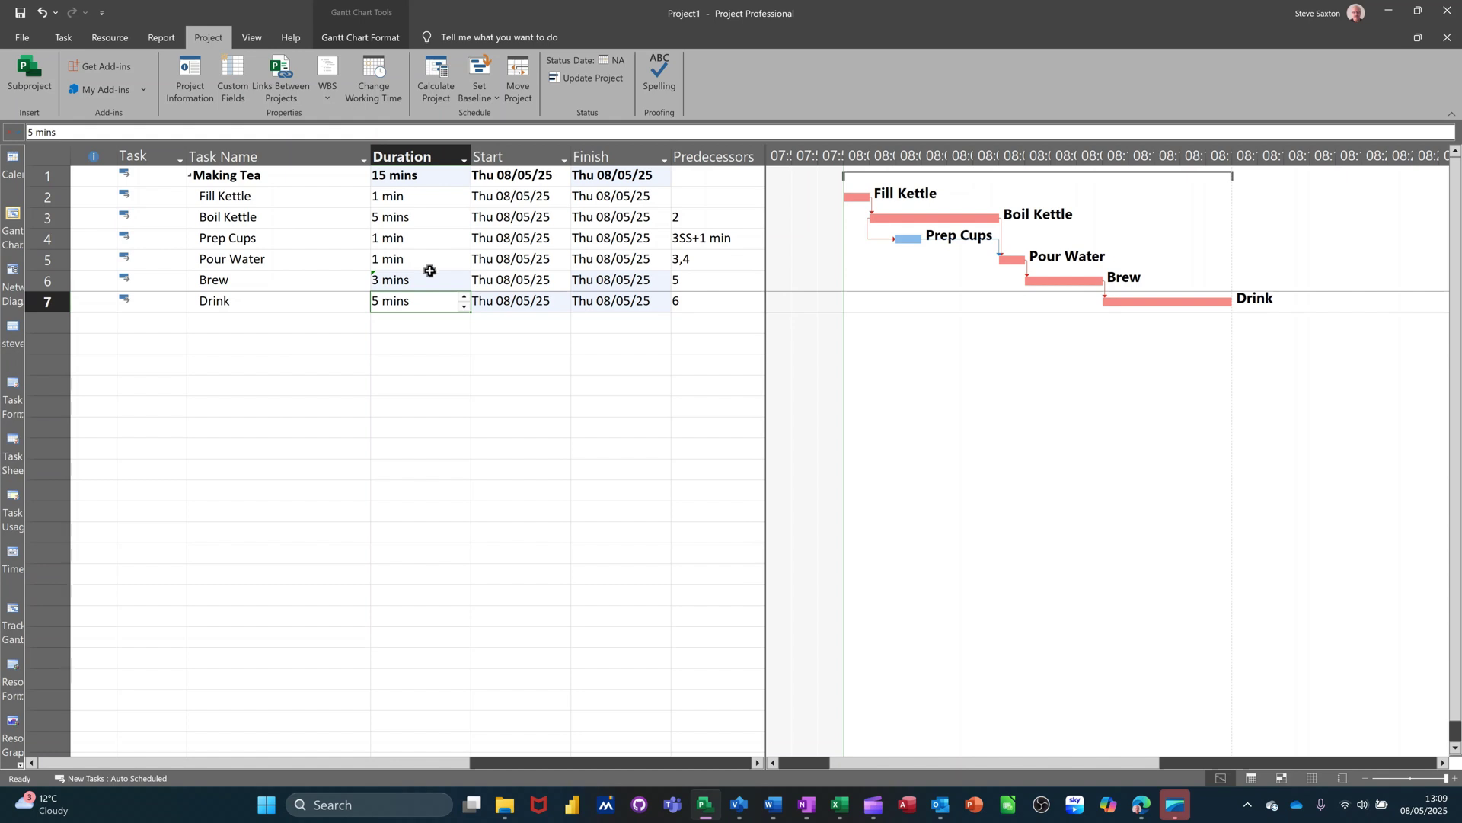
# Switch the project view to Tracking Gantt
pyautogui.click(70, 44)
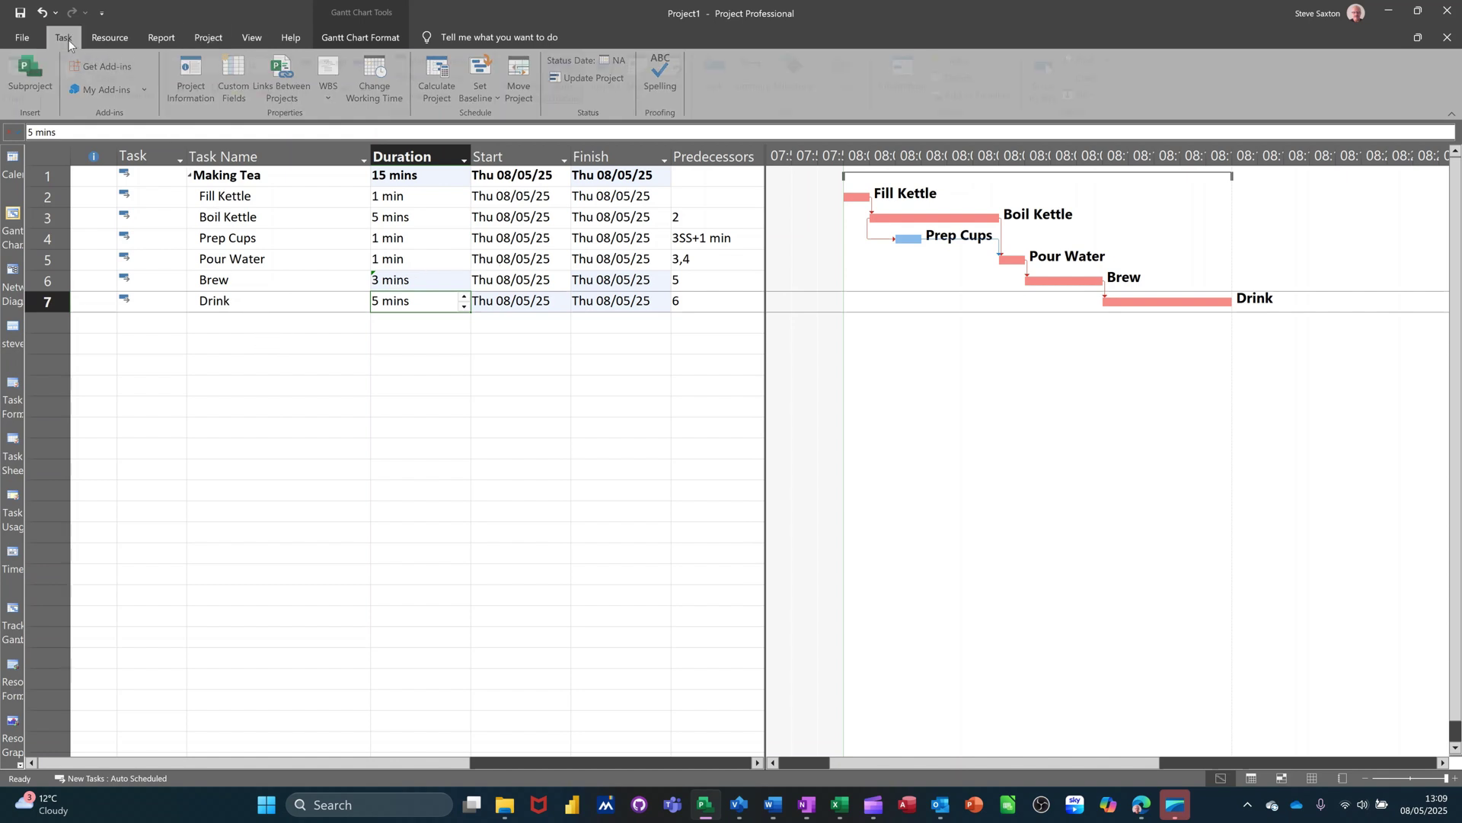
pyautogui.click(23, 95)
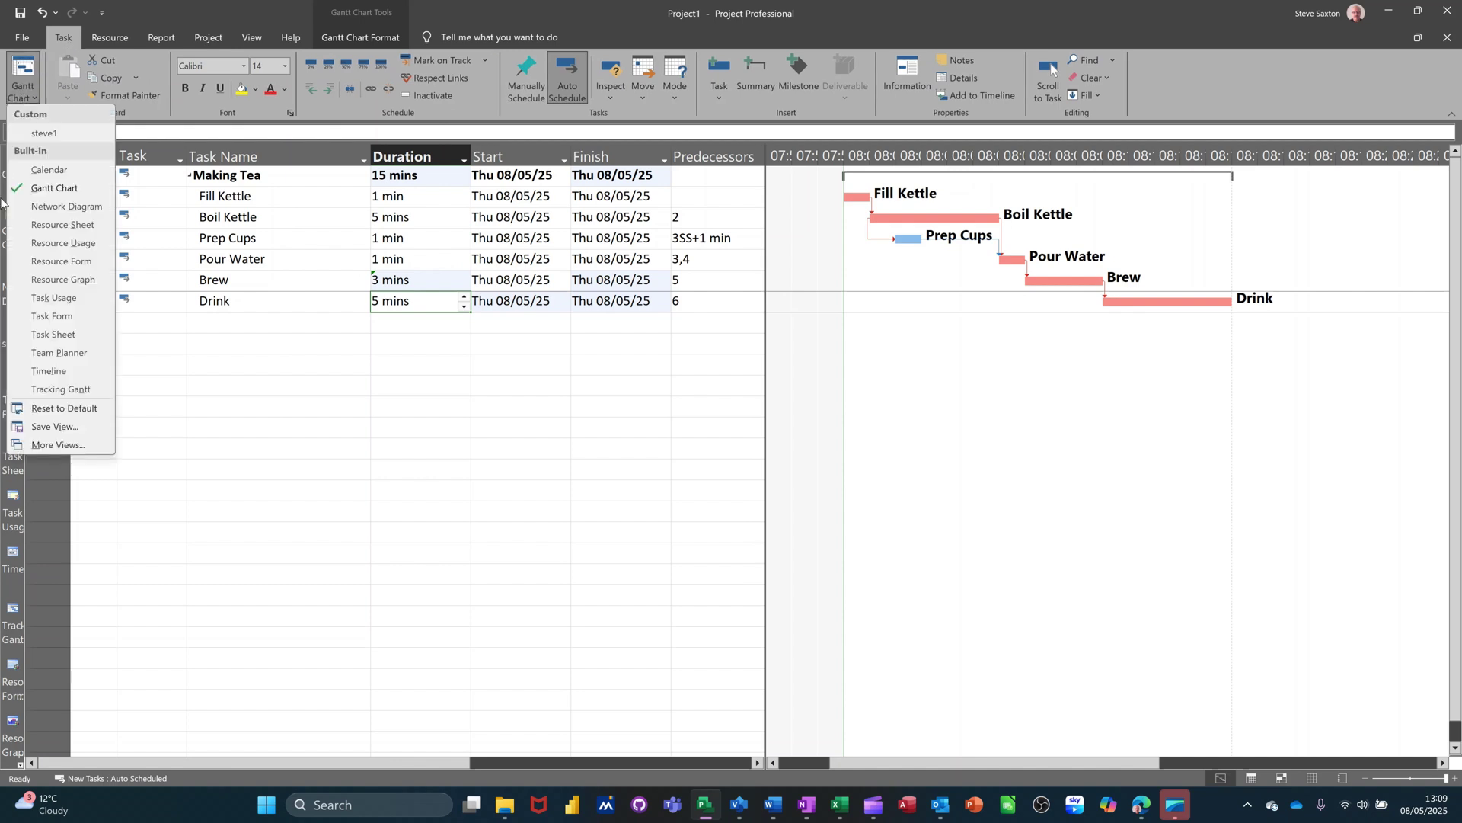
pyautogui.click(61, 390)
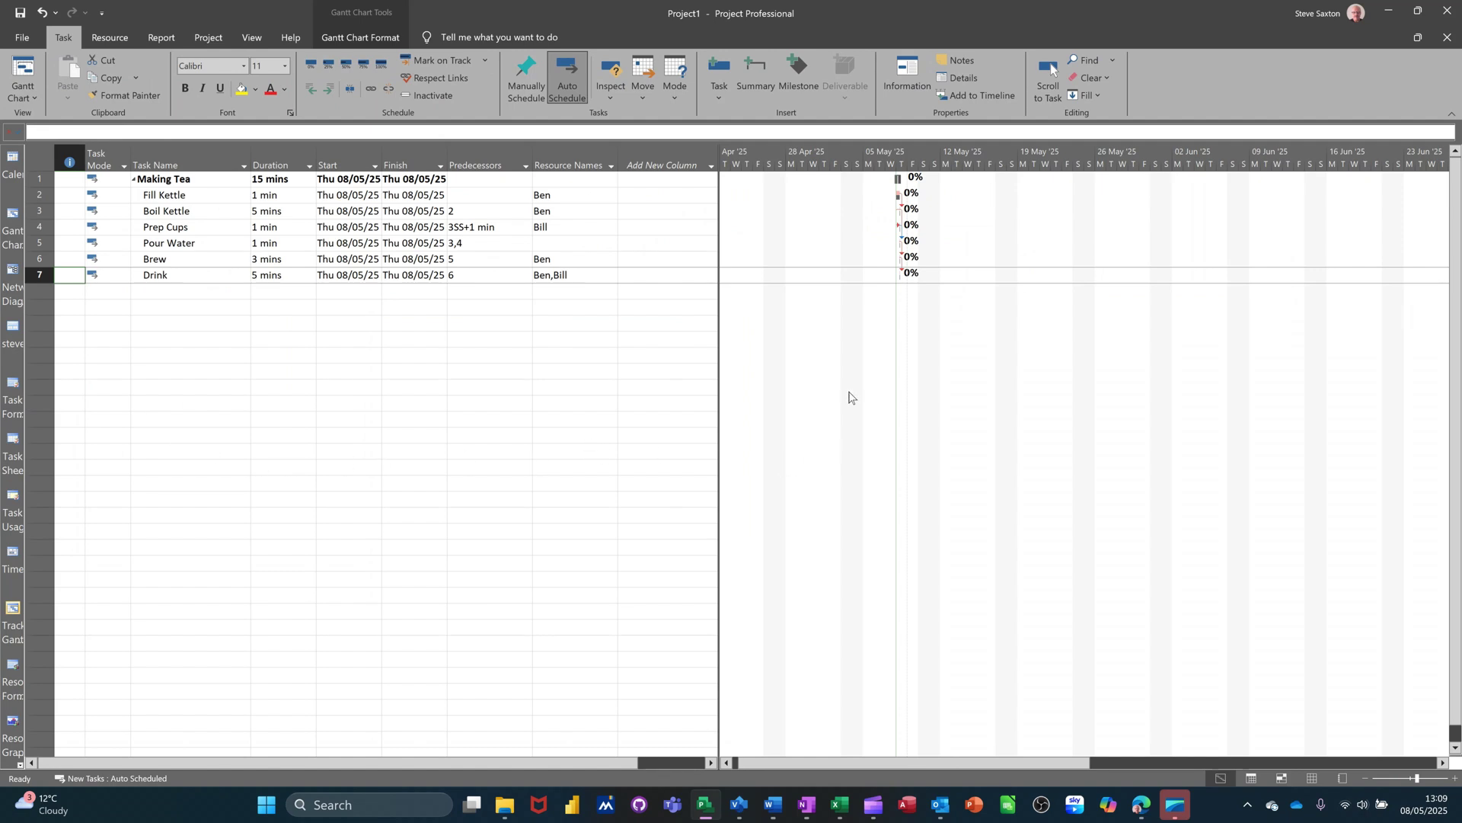
# Set the Tracking Gantt timescale to one middle tier with units in minutes
pyautogui.doubleClick(936, 164)
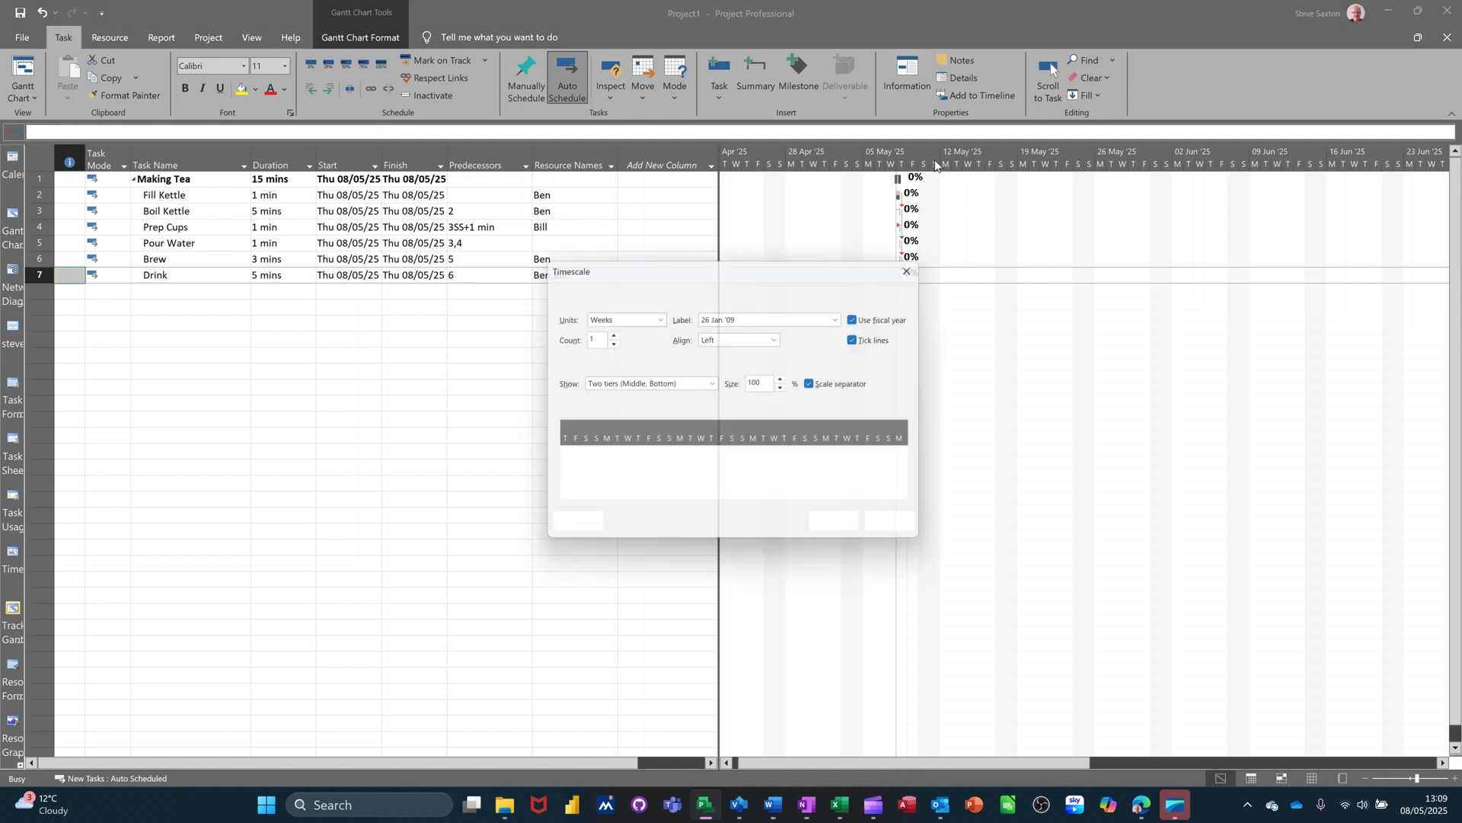
pyautogui.click(699, 385)
pyautogui.click(665, 398)
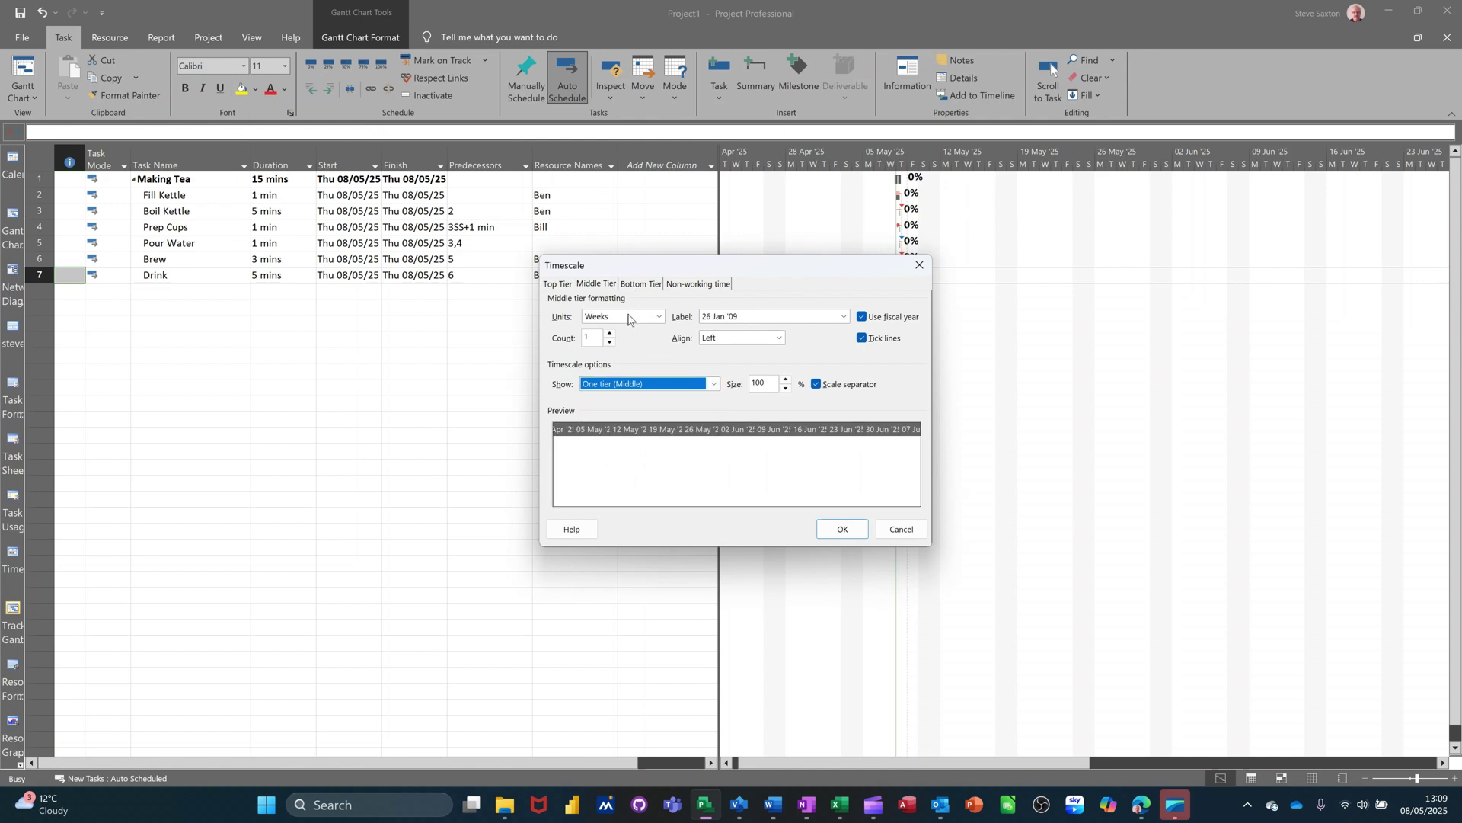
pyautogui.click(629, 319)
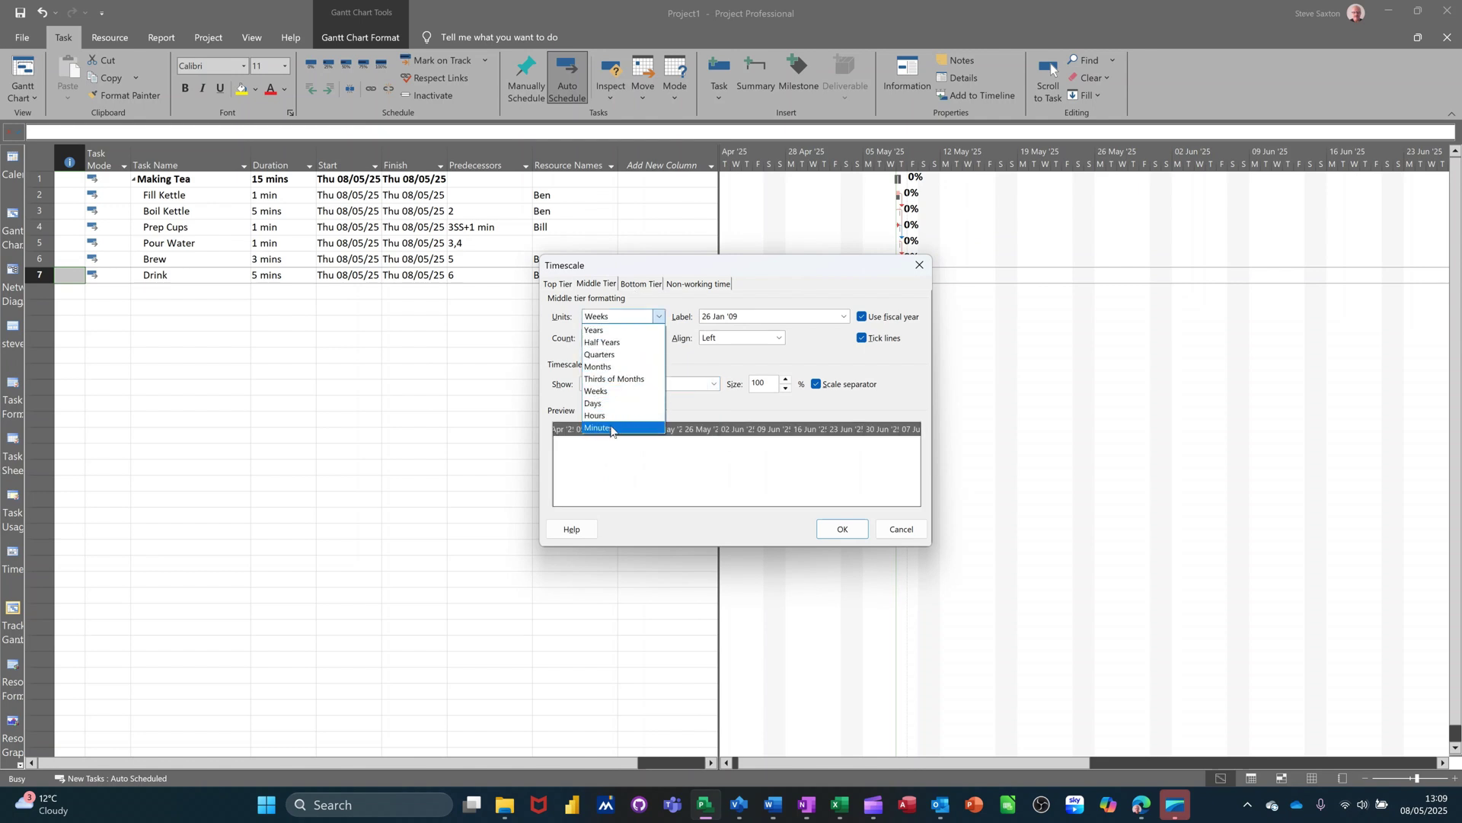
pyautogui.click(609, 429)
pyautogui.click(842, 529)
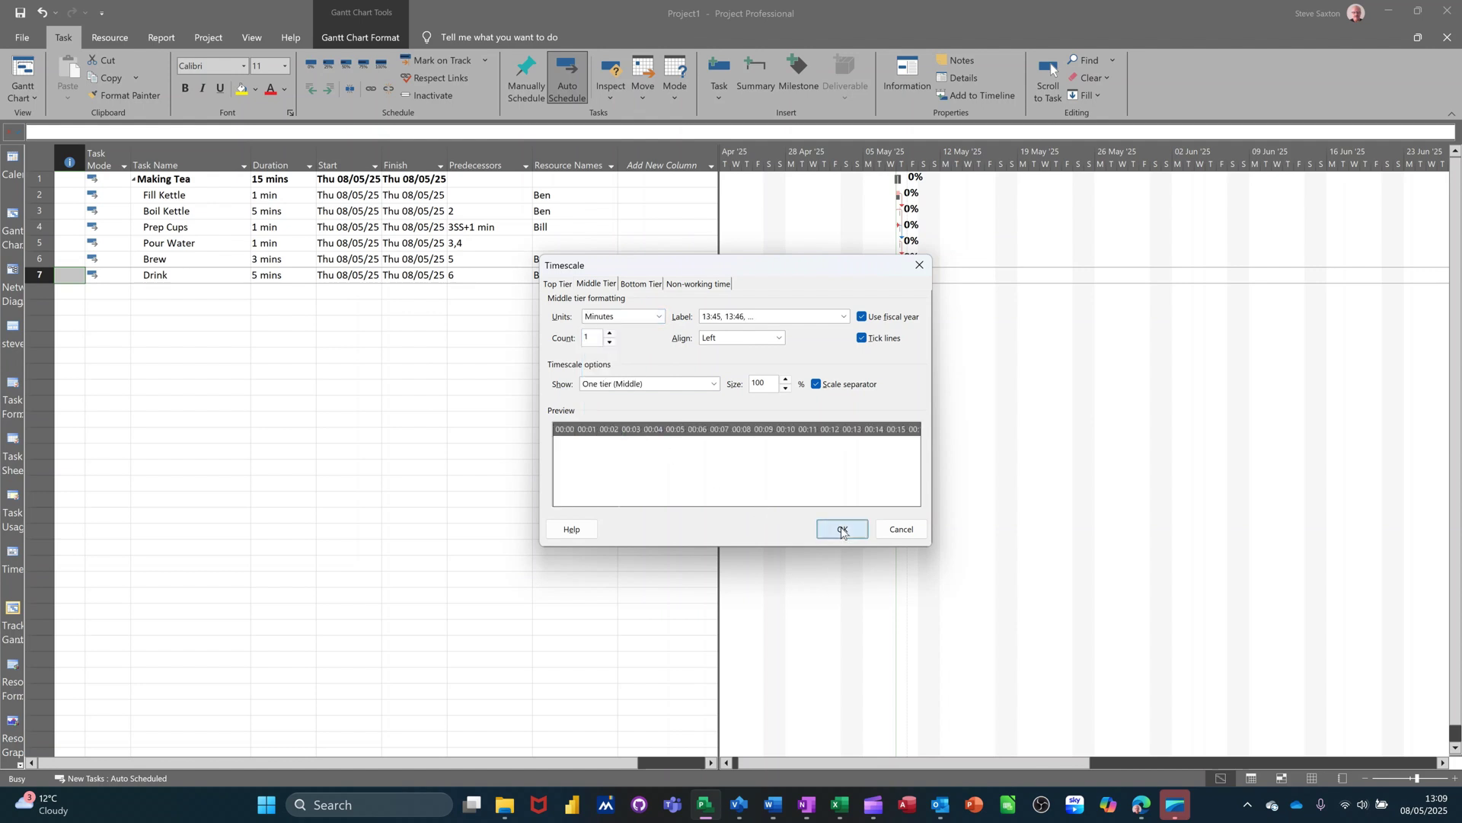
# Bring all task bars into view and compare the Brew and Drink schedule with their baseline bars
pyautogui.click(1049, 70)
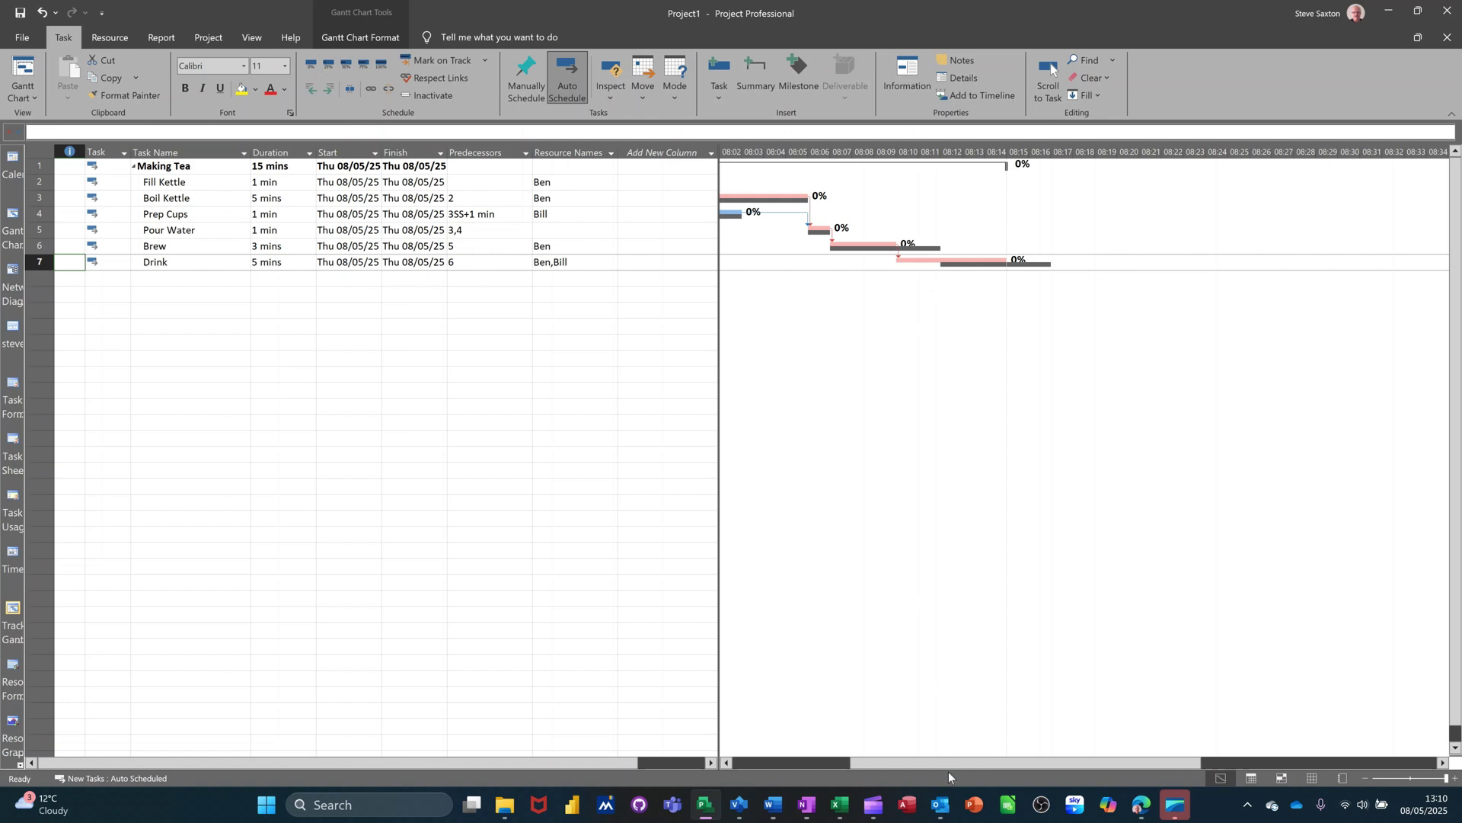
pyautogui.moveTo(945, 763); pyautogui.dragTo(869, 760)
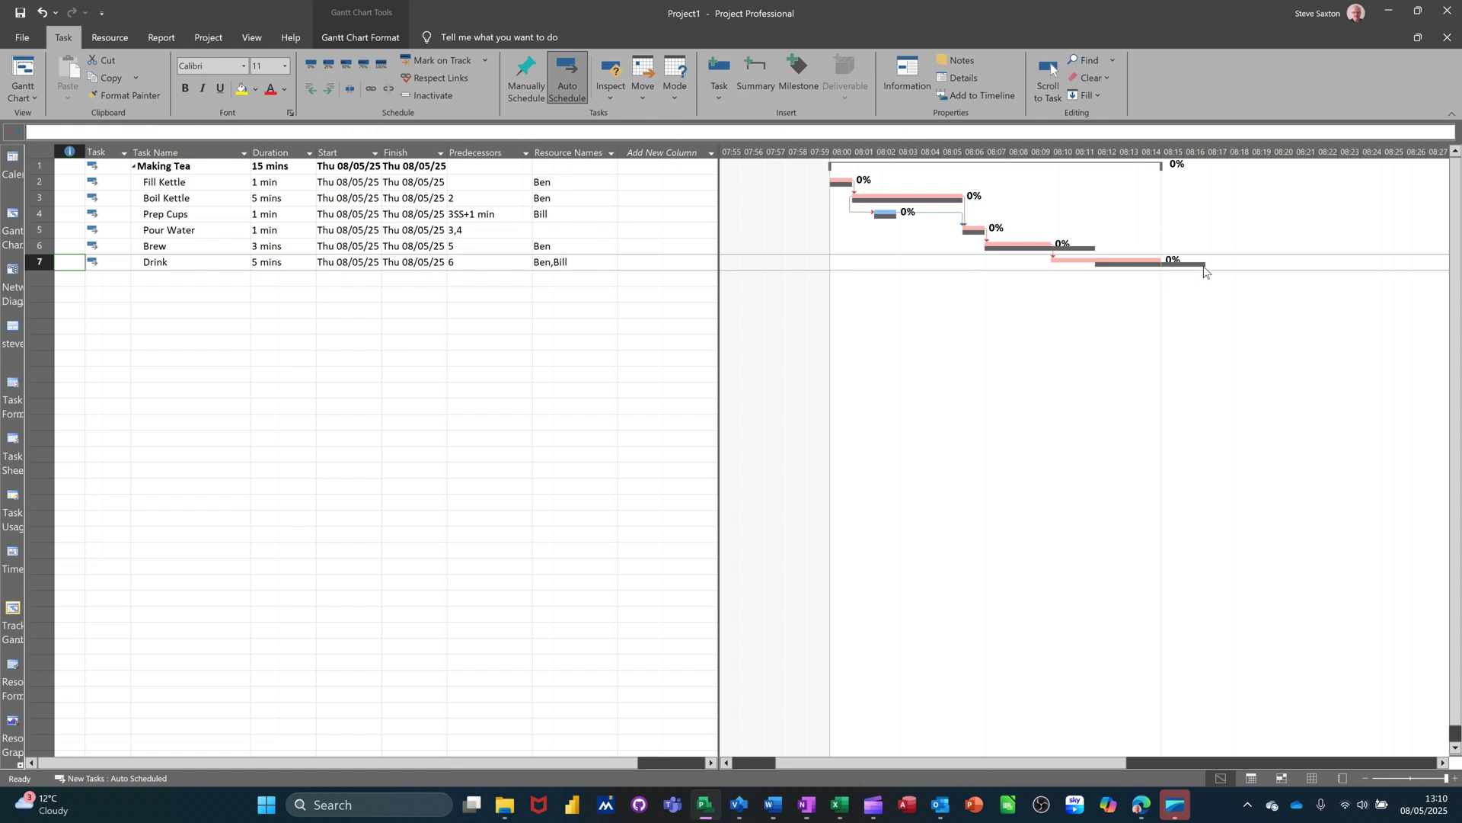
pyautogui.moveTo(1173, 272)
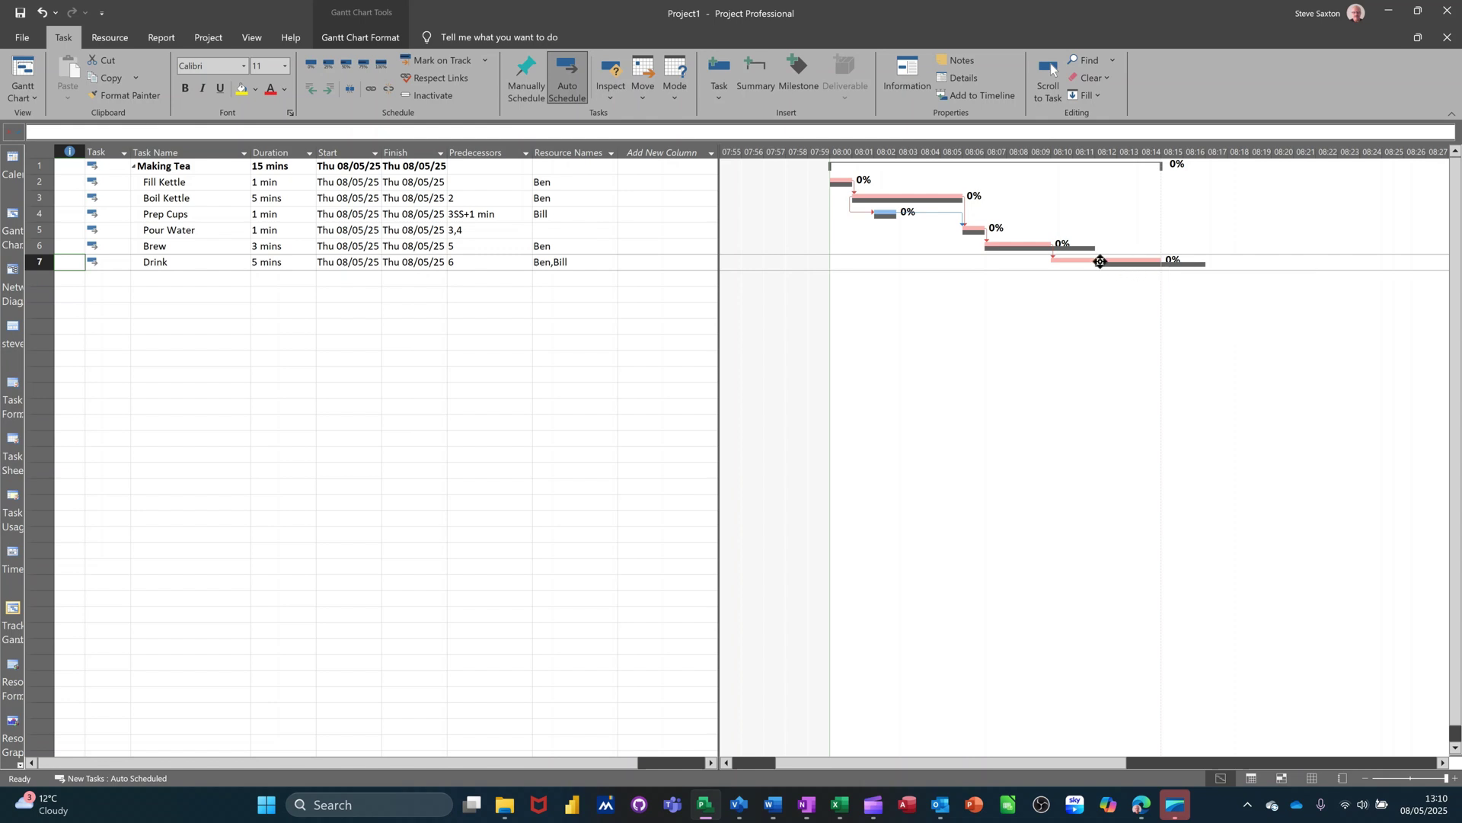